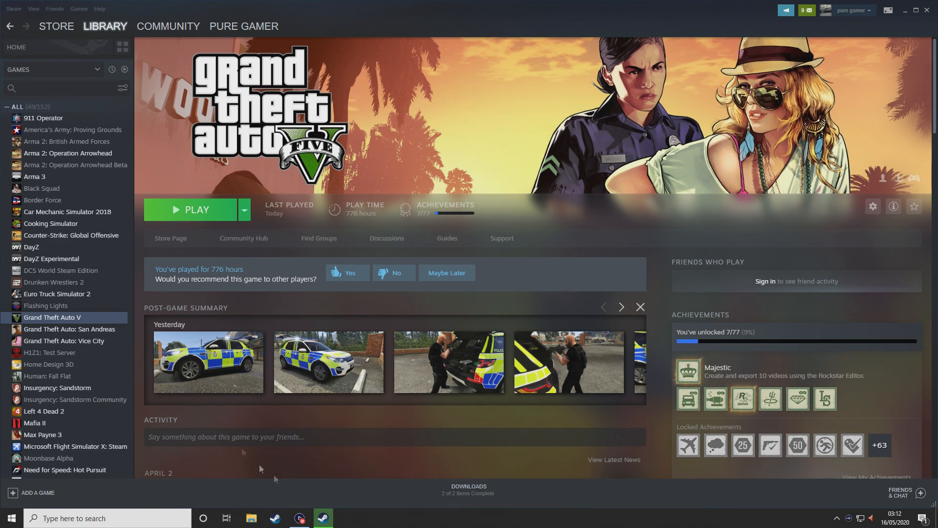
Minimise the Steam window showing the Grand Theft Auto V library page
click(906, 11)
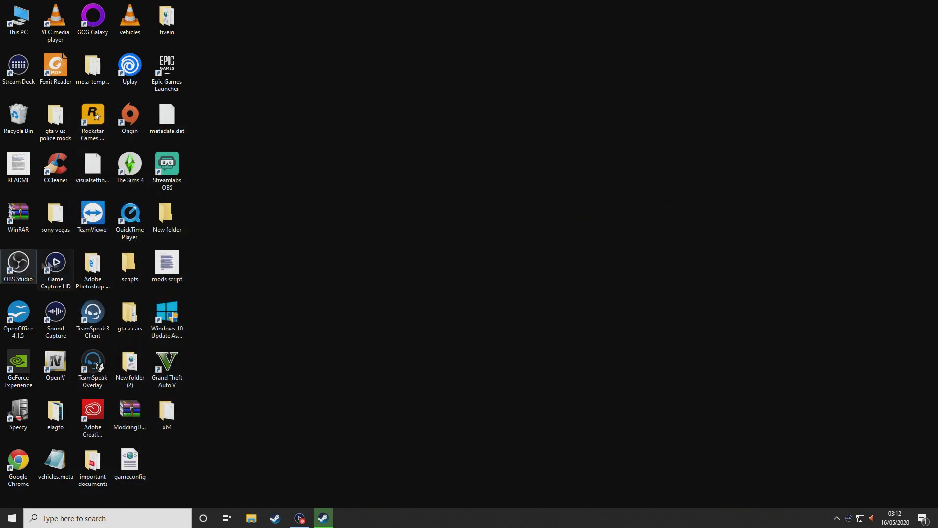
Launch OpenIV from the desktop and select Grand Theft Auto V for Windows
double_click(58, 377)
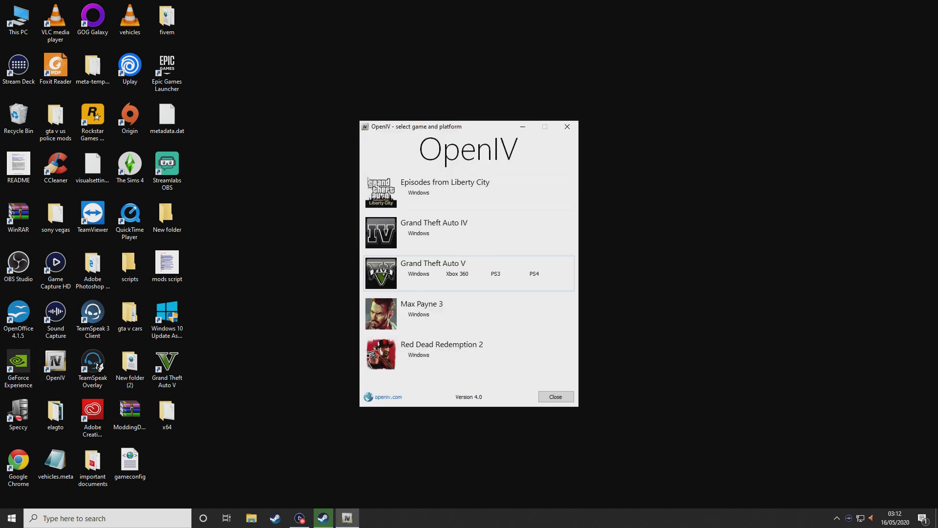
click(418, 276)
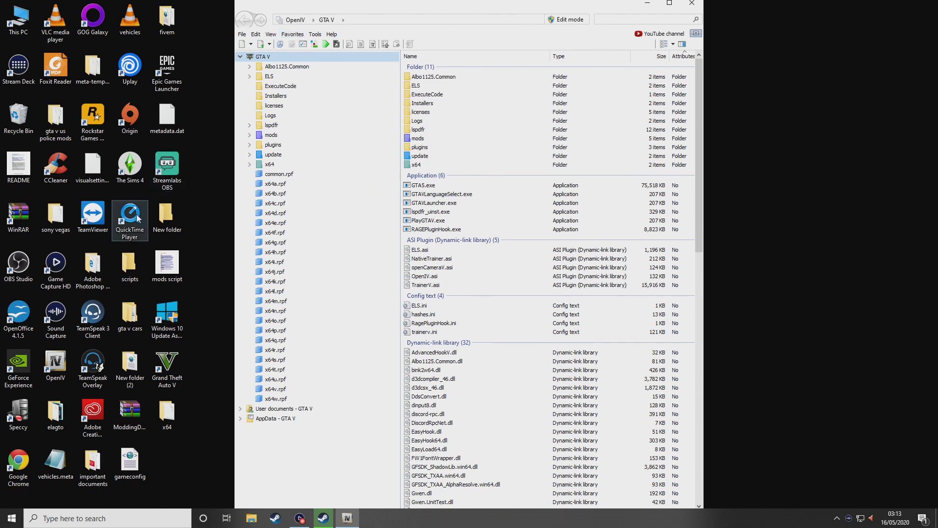
In Chrome, search Google for 'gta v modding dlc pack v'
click(21, 475)
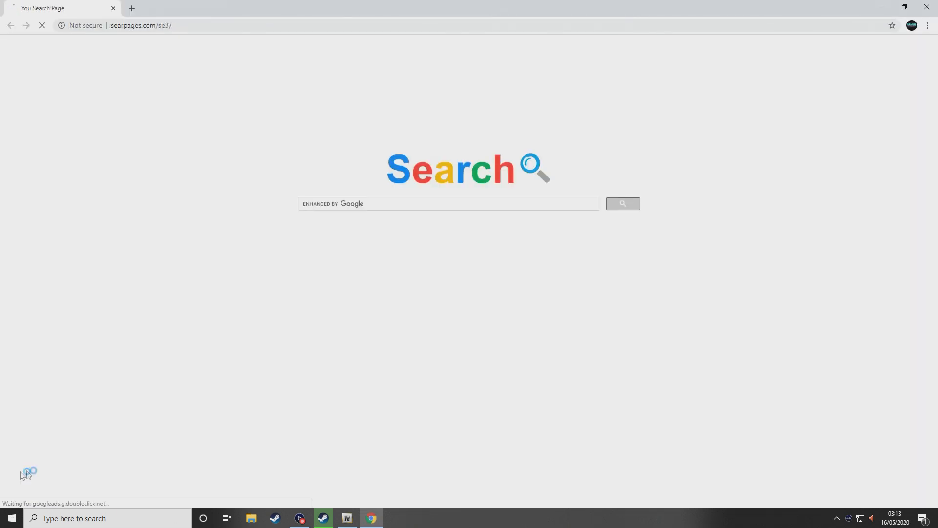
click(183, 26)
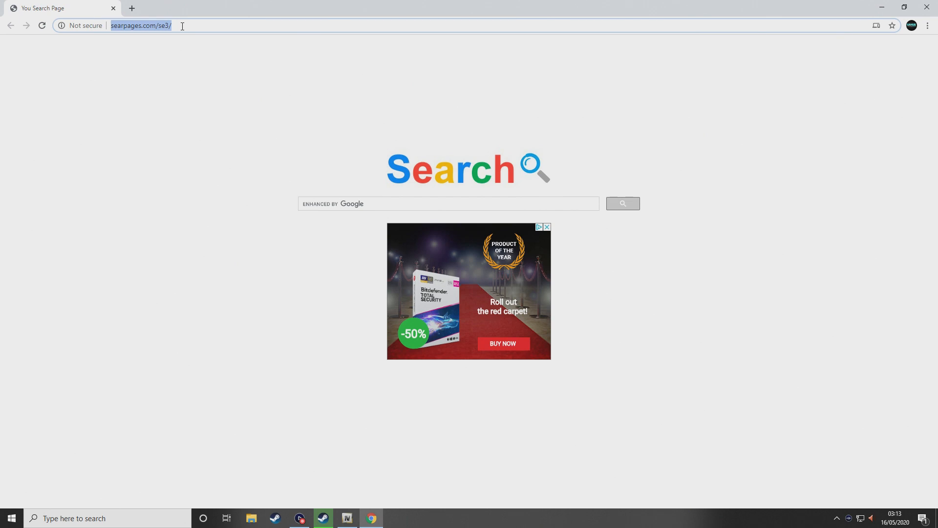
text(google.co.uk)
key(Return)
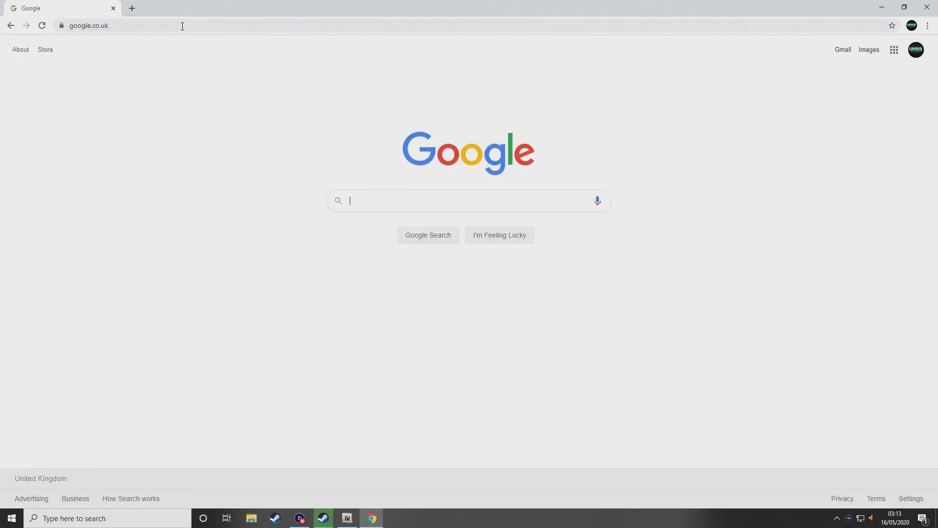
text(gta v modd)
key(Down)
key(Return)
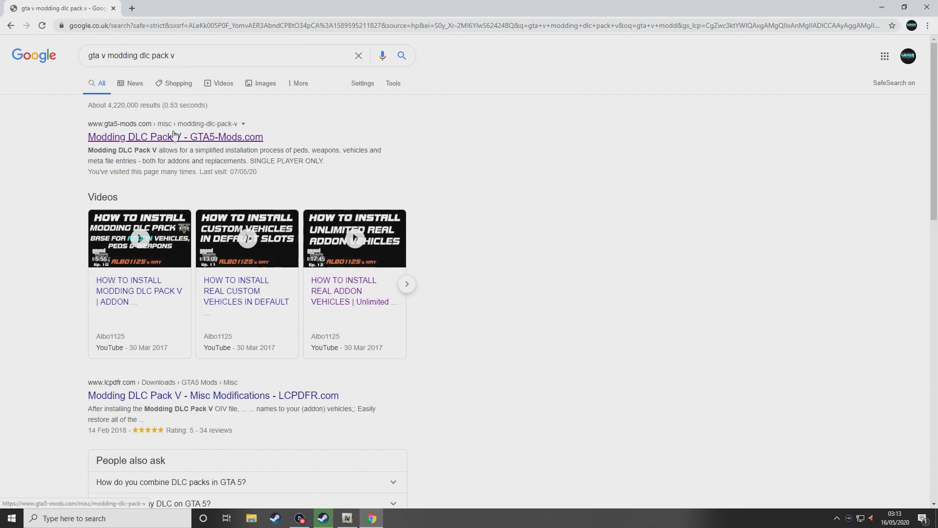
Open the GTA5-Mods result and download the 954 KB Modding DLC Pack V 1.2 zip
click(174, 136)
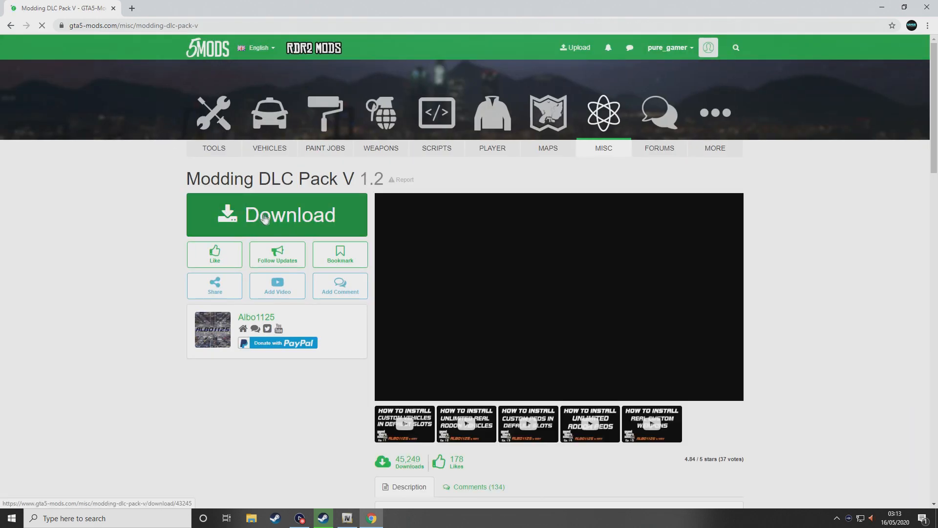
click(331, 224)
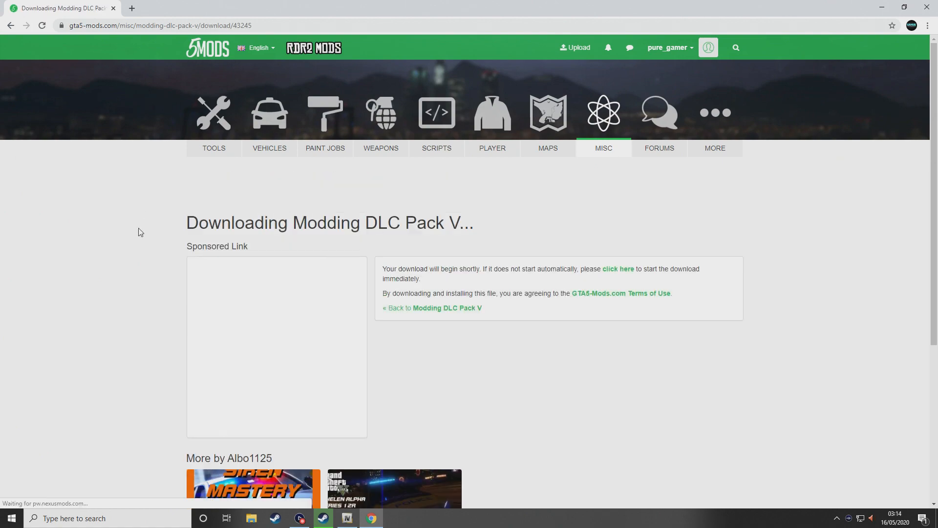
scroll(130, 233, down, 5)
scroll(131, 234, up, 4)
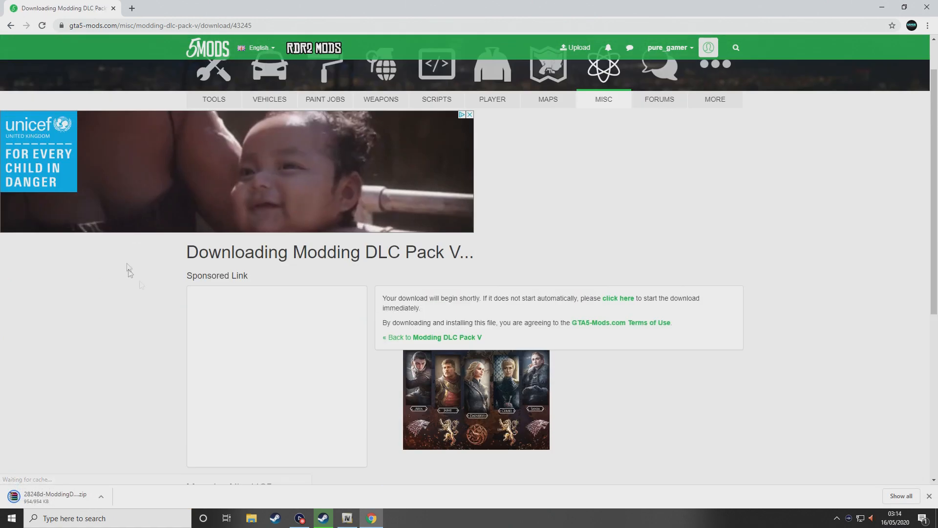
scroll(128, 271, up, 1)
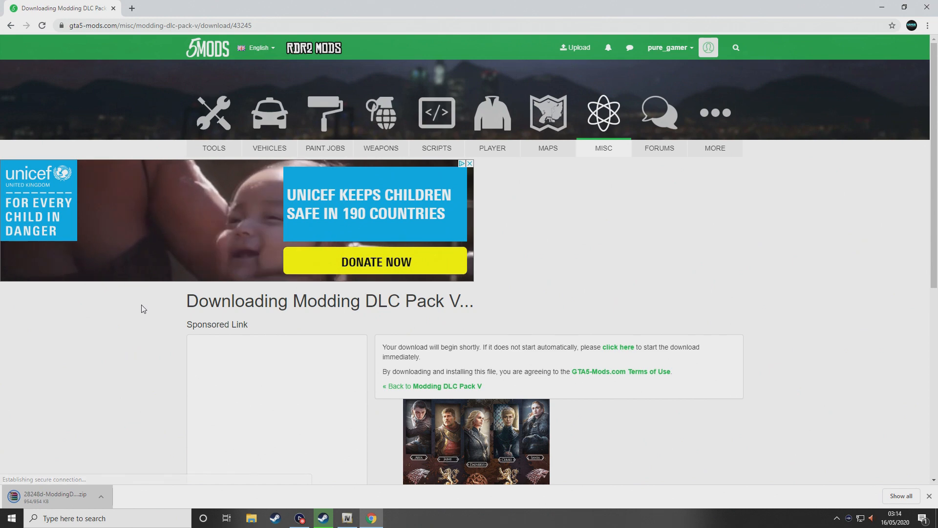
Open the downloaded zip in WinRAR and select ModdingDLCPackV.oiv
click(54, 495)
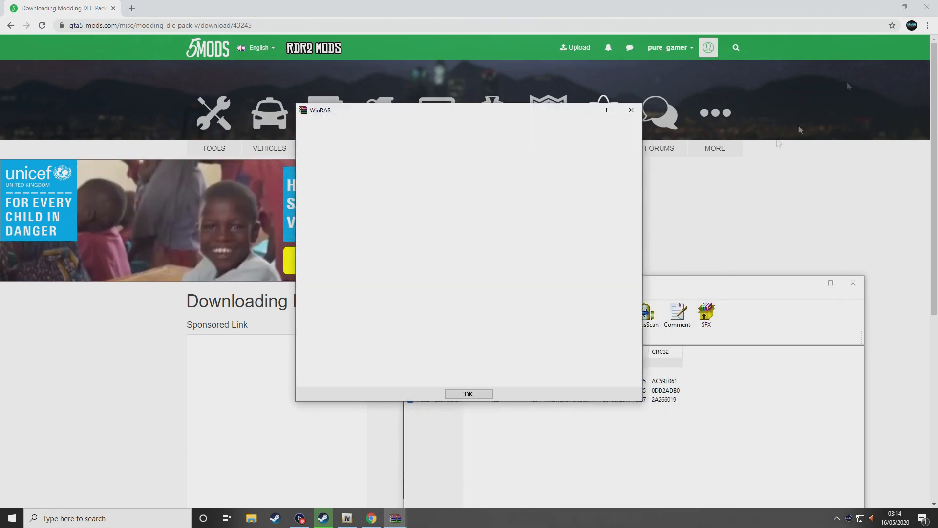
click(631, 110)
click(883, 5)
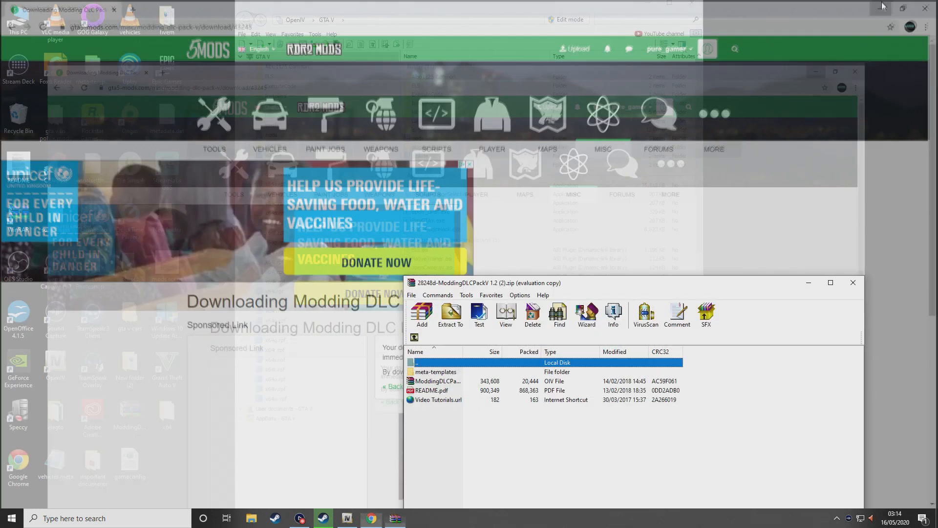
click(442, 386)
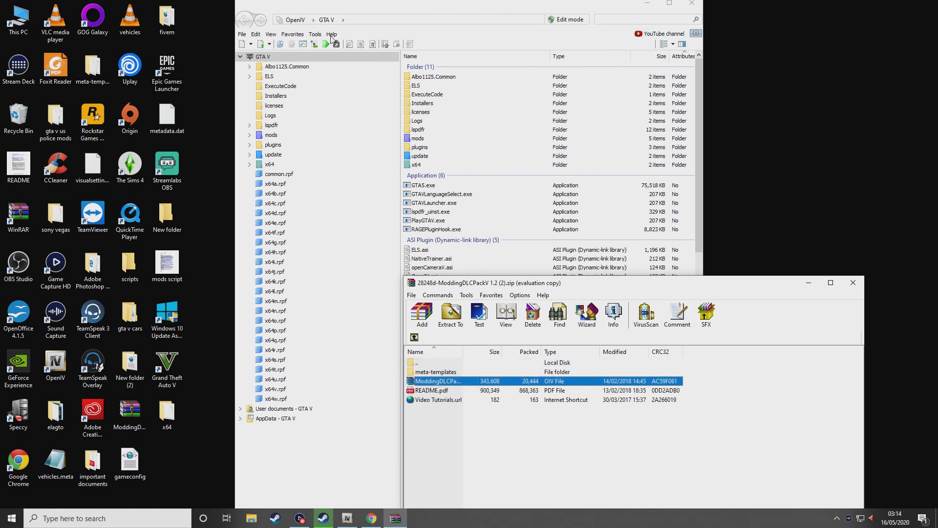
Drag ModdingDLCPackV.oiv into Pictures, replacing the old copy, then cancel OpenIV's Package Installer
click(315, 34)
click(342, 104)
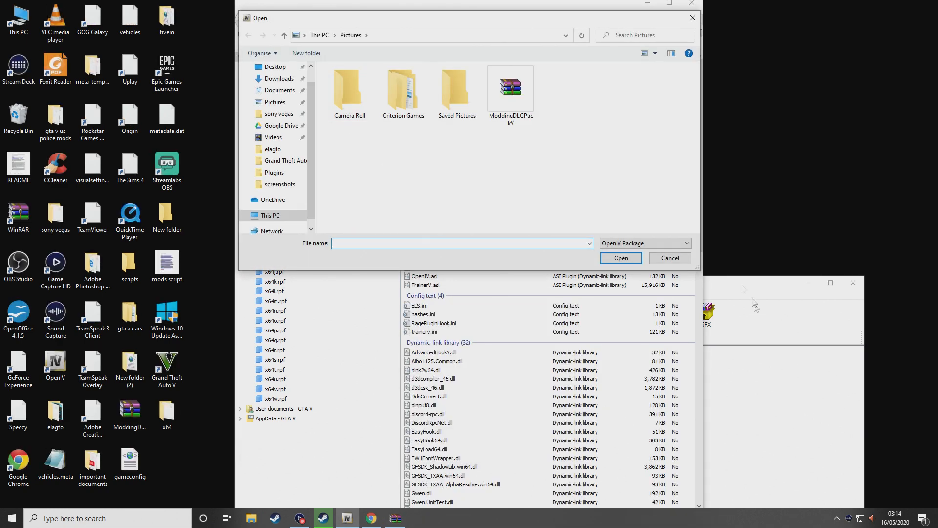
click(748, 416)
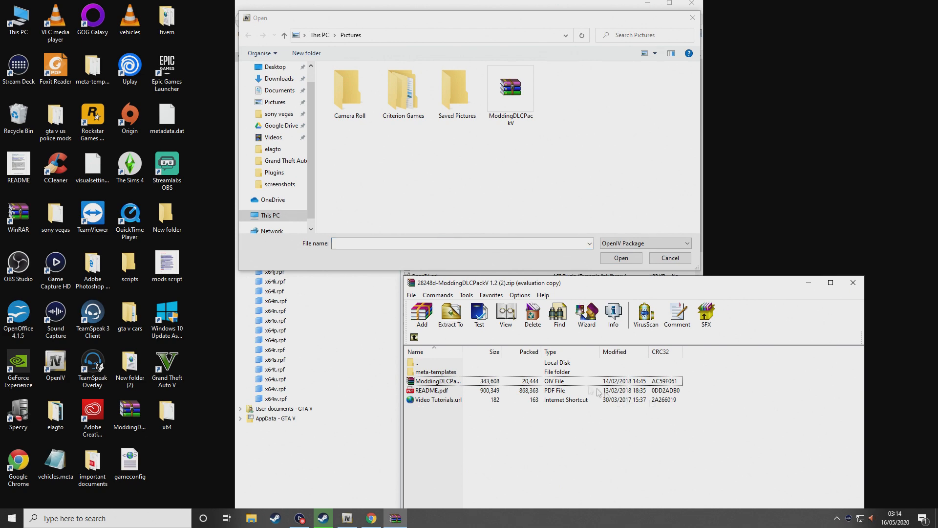
click(450, 384)
drag(451, 383, 505, 182)
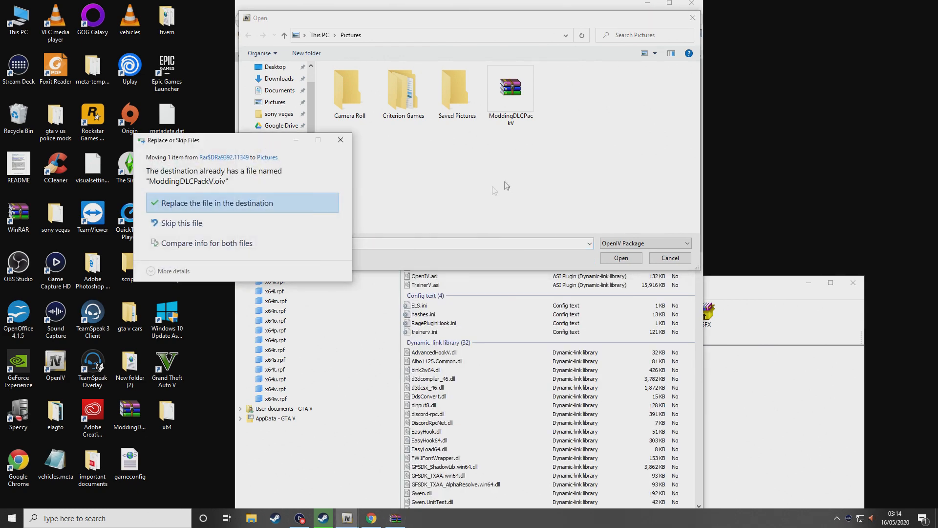
key(Return)
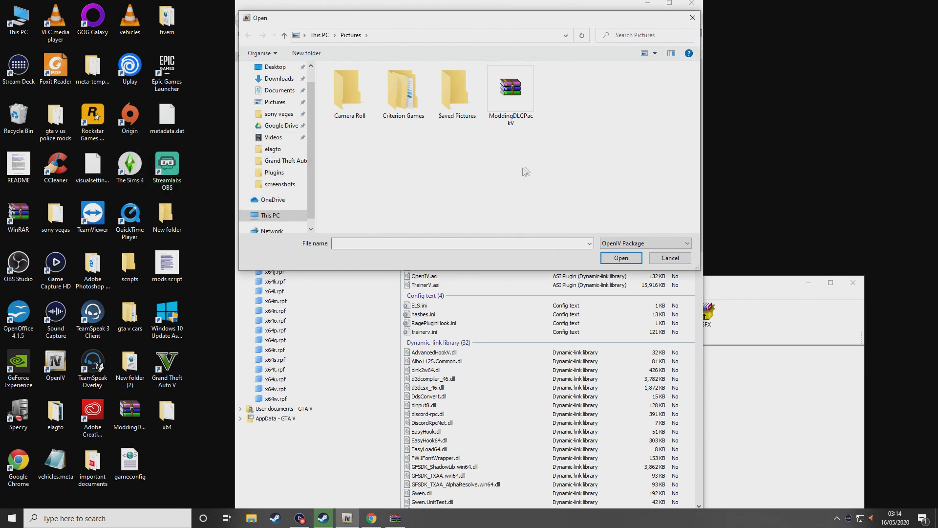
click(511, 95)
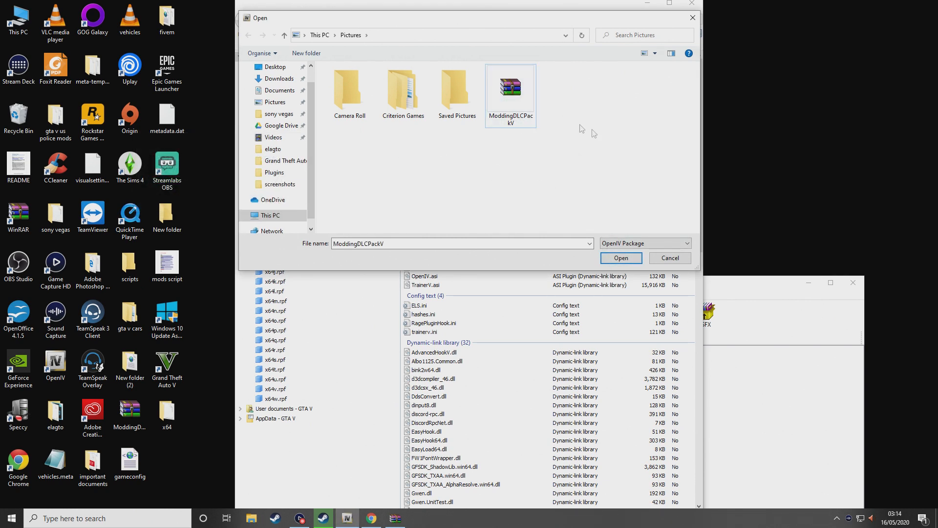
click(670, 258)
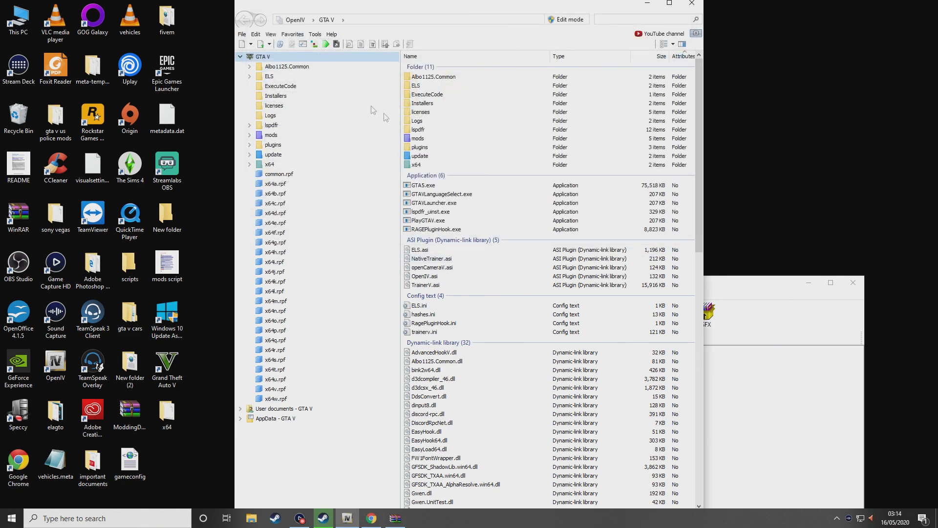
Browse to mods\update\x64\dlcpacks\MODDING\dlc.rpf and into its x64 folder
click(277, 136)
double_click(424, 77)
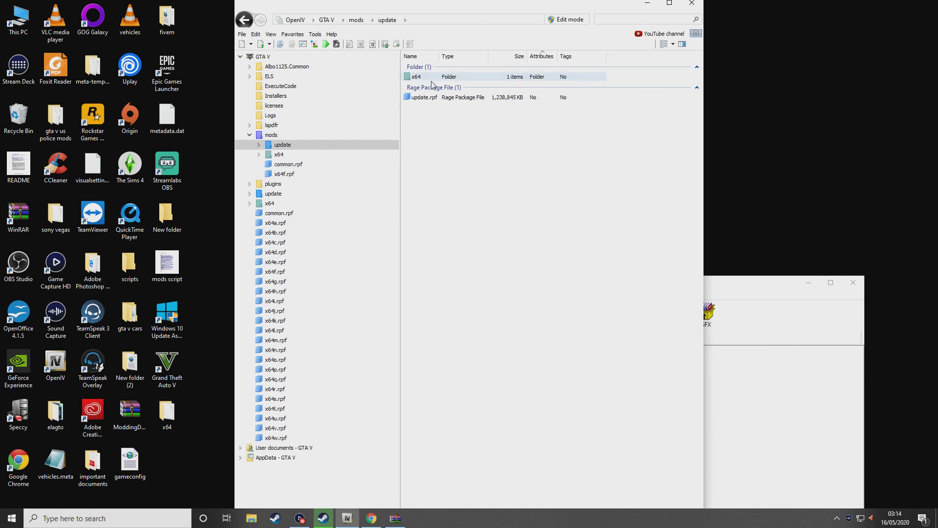
double_click(430, 78)
double_click(433, 78)
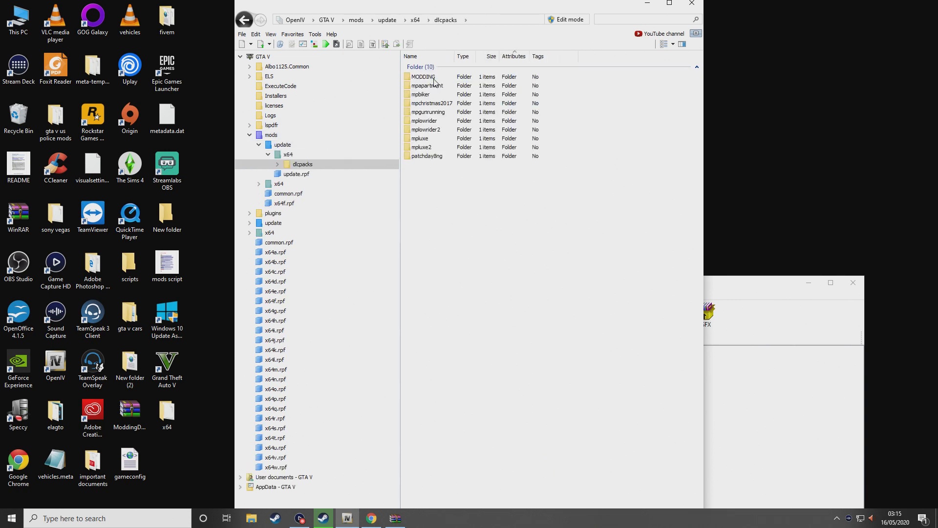
double_click(425, 77)
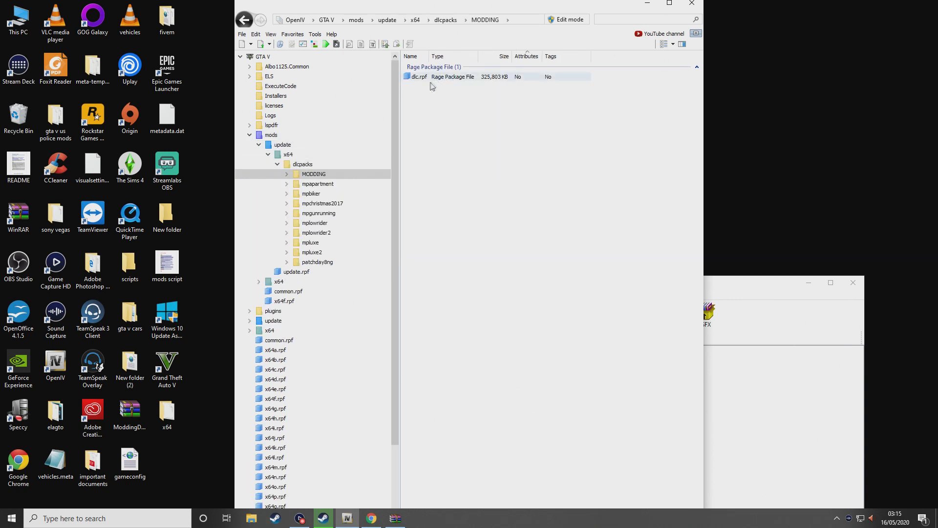
double_click(434, 78)
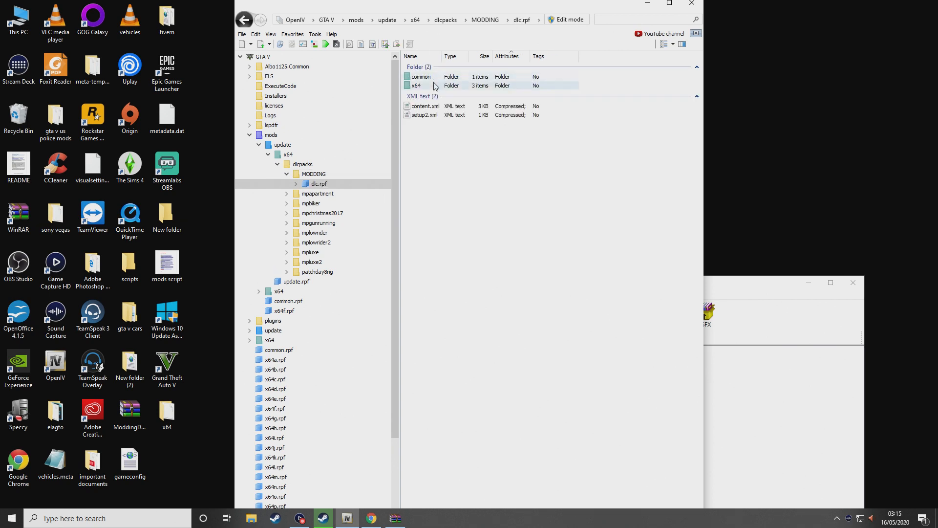
double_click(428, 86)
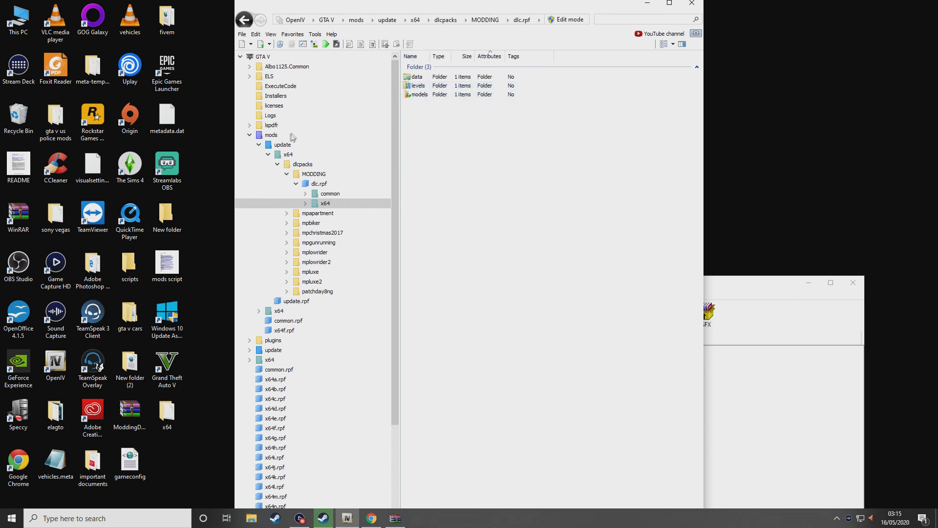
Jump to the modding/dlc.rpf favourite, then return to the WinRAR window
click(292, 36)
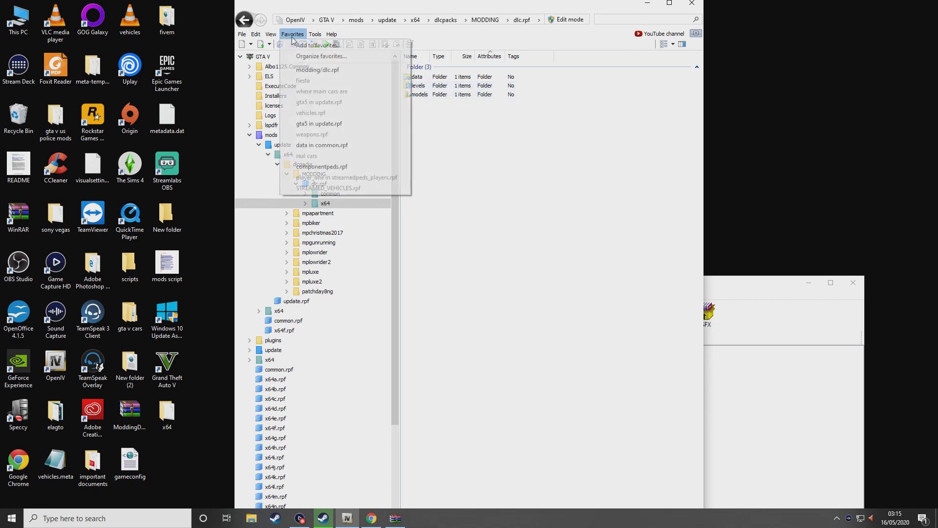
click(328, 70)
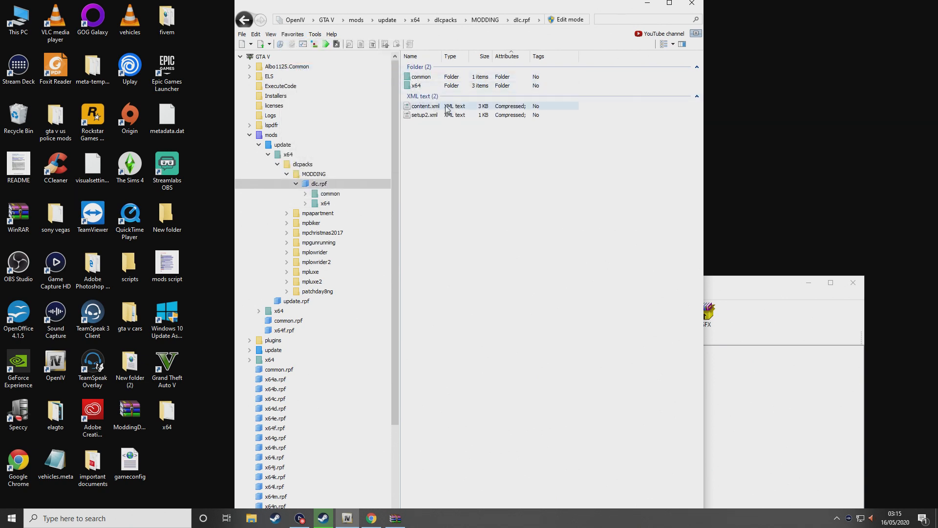
click(786, 399)
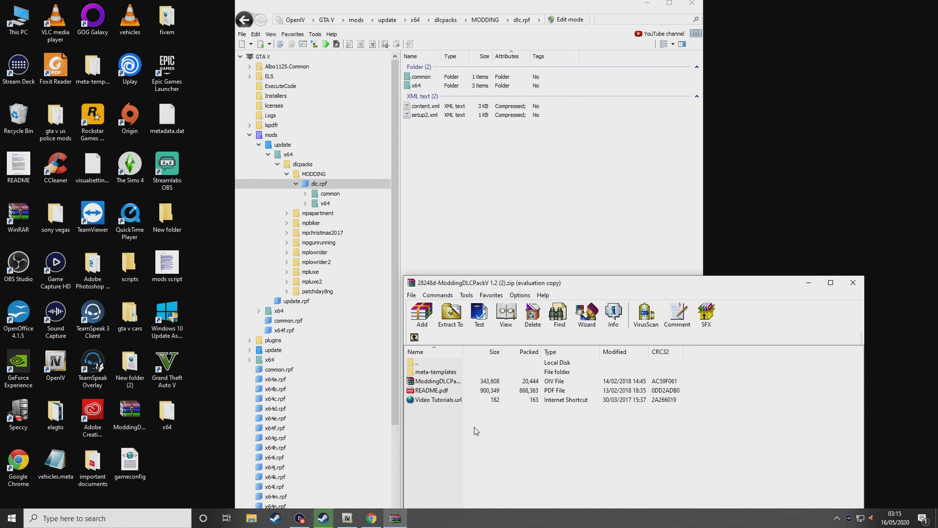
Drop template_vehicles.meta onto dlc.rpf's x64 folder, then open x64\levels\gta5\vehicles\vehicles.rpf
double_click(440, 373)
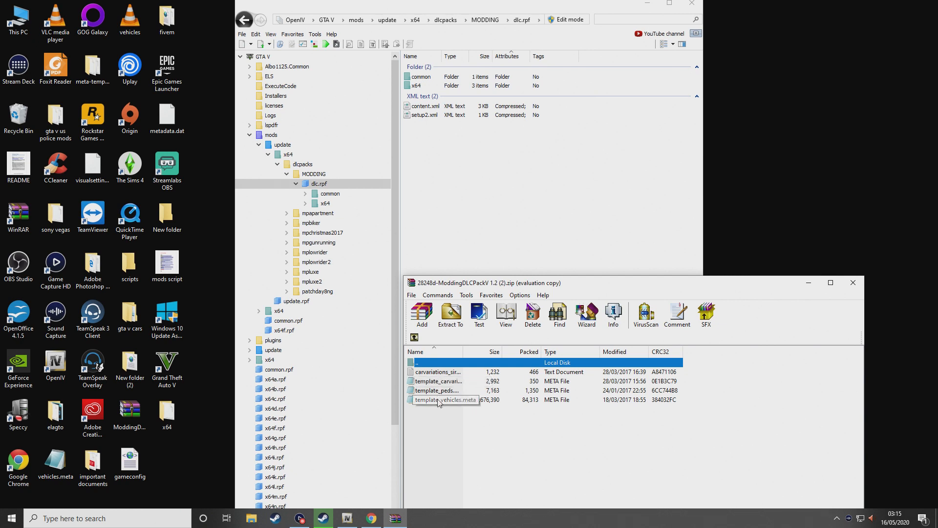
drag(438, 402, 436, 90)
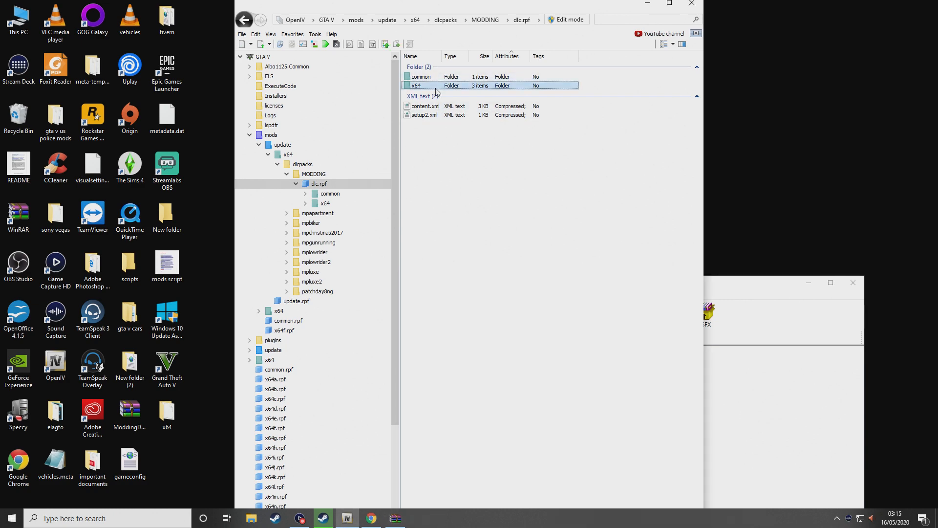
double_click(436, 88)
double_click(437, 88)
double_click(446, 80)
double_click(445, 79)
double_click(445, 80)
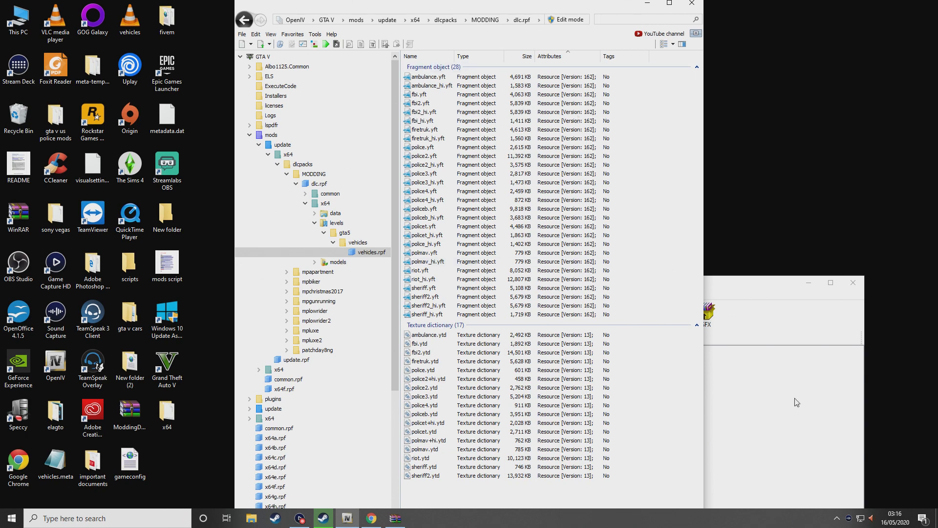
Switch from OpenIV back to the GTA5-Mods page in the browser
click(761, 411)
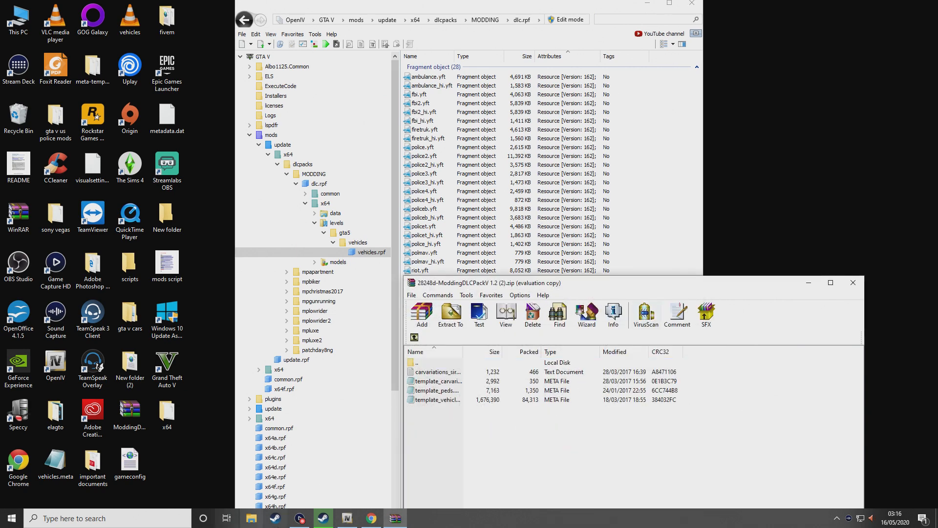
click(371, 519)
Search GTA5-Mods vehicles for 'british police' and page through to page 3
click(275, 158)
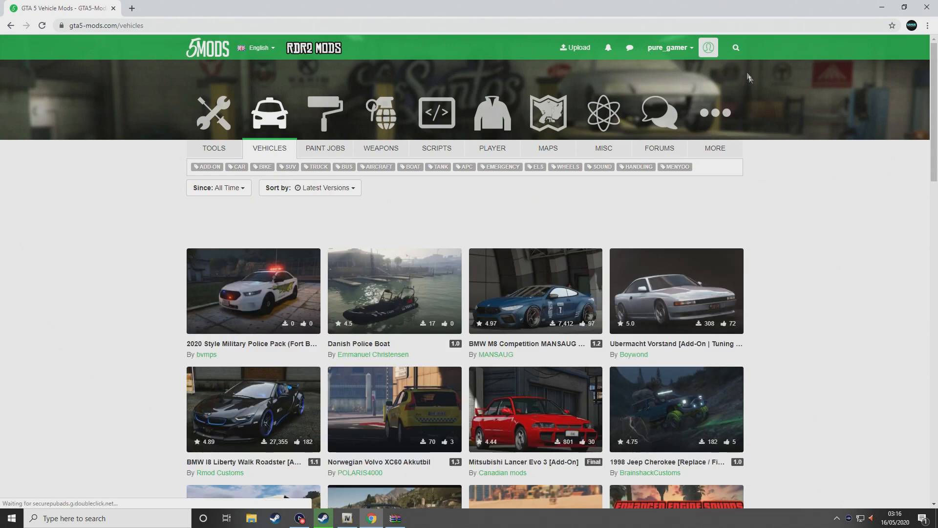
click(736, 48)
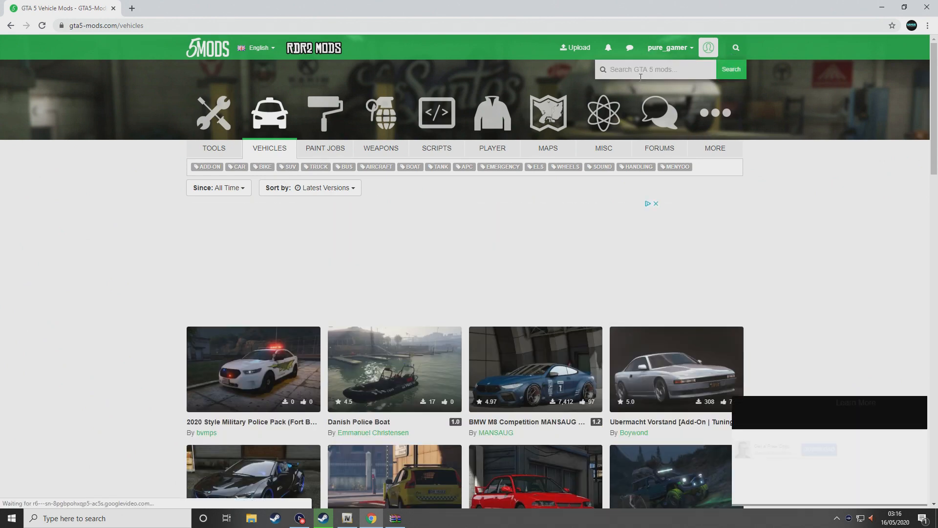
text(bri)
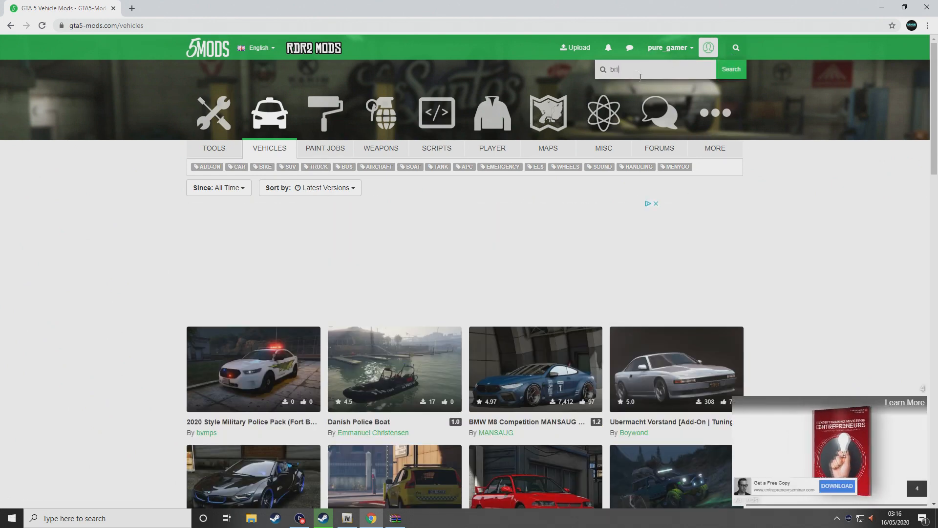
text(tish police)
key(Return)
scroll(69, 255, down, 6)
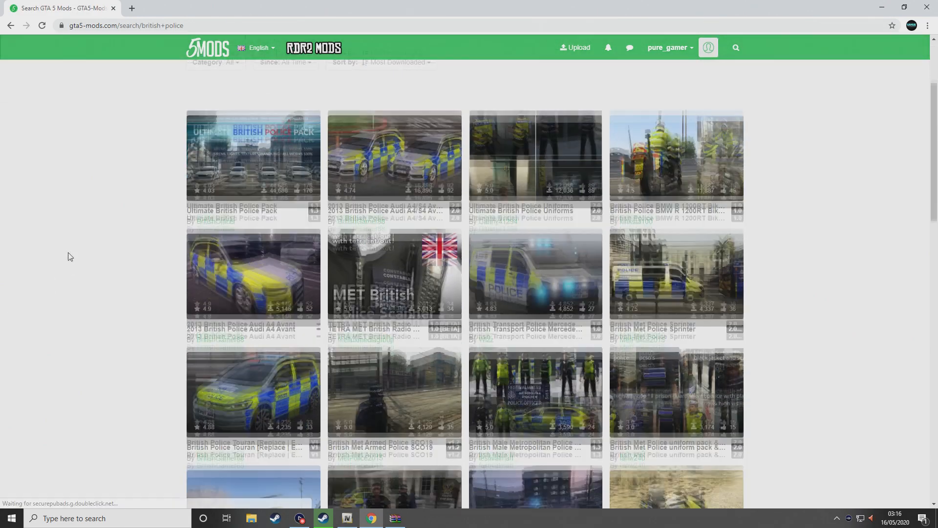
scroll(106, 246, down, 5)
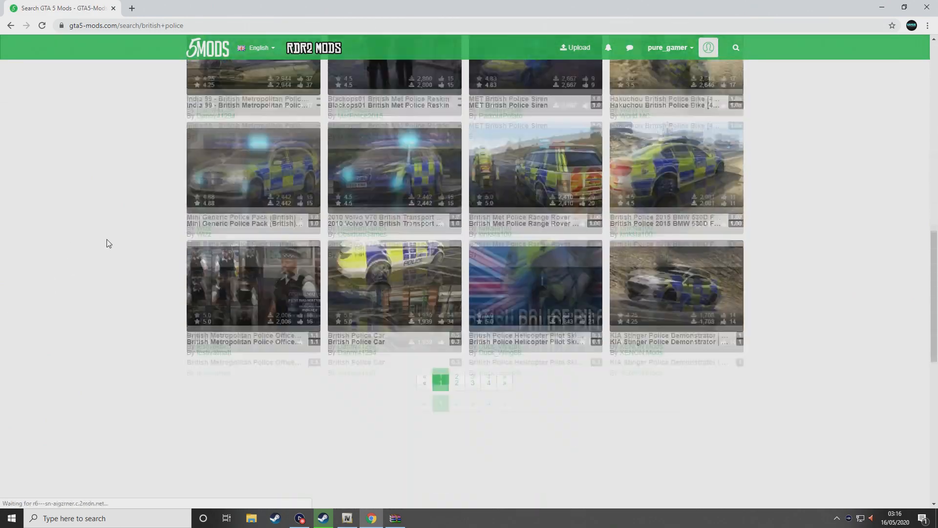
click(457, 379)
scroll(264, 231, down, 12)
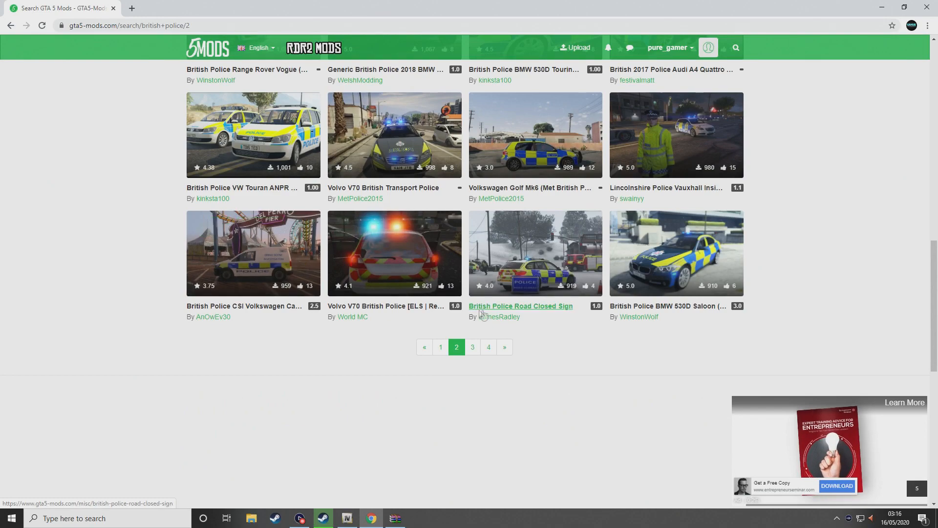
click(472, 350)
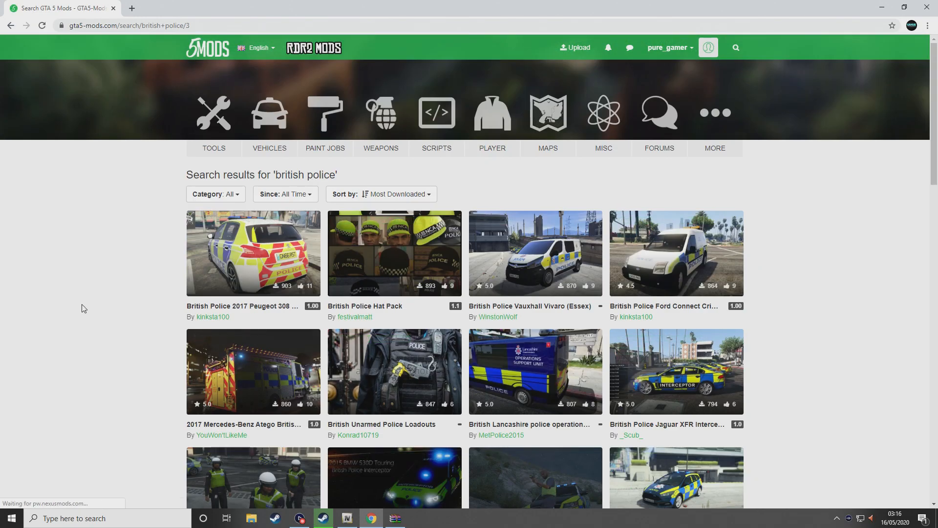
scroll(88, 307, down, 8)
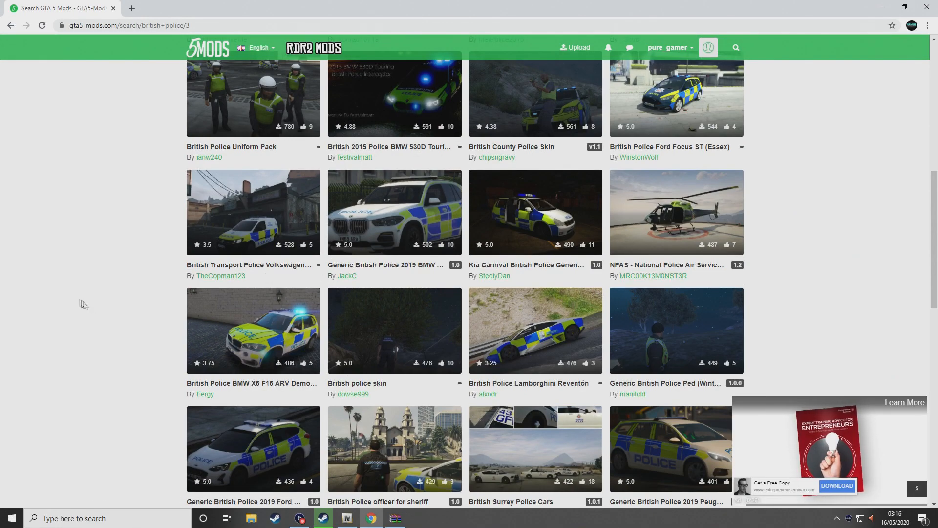
scroll(94, 303, down, 3)
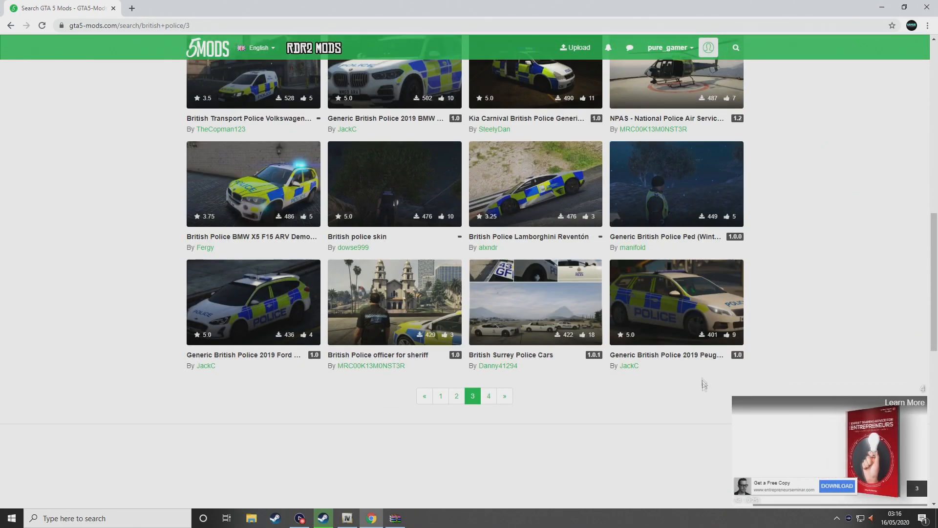
Download the Generic British Police Peugeot 308 mod and inspect its Files folder in WinRAR
click(681, 331)
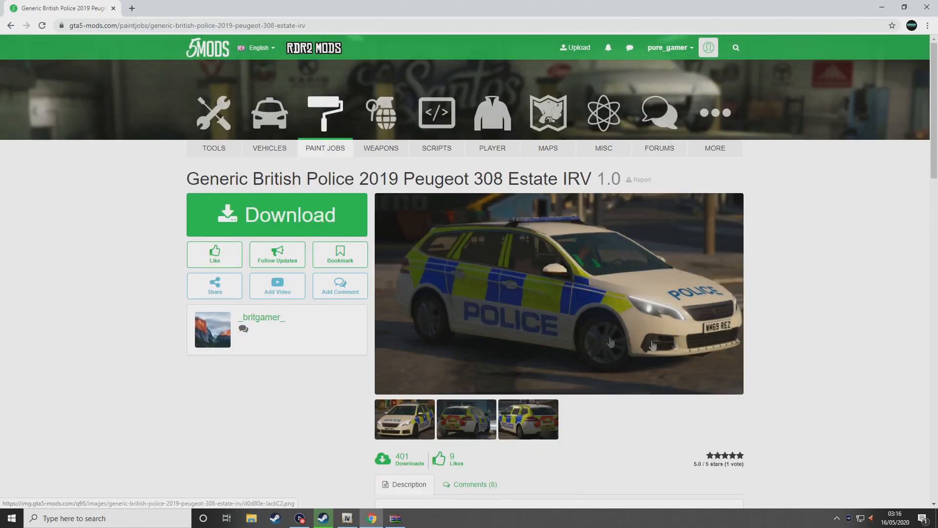
click(286, 220)
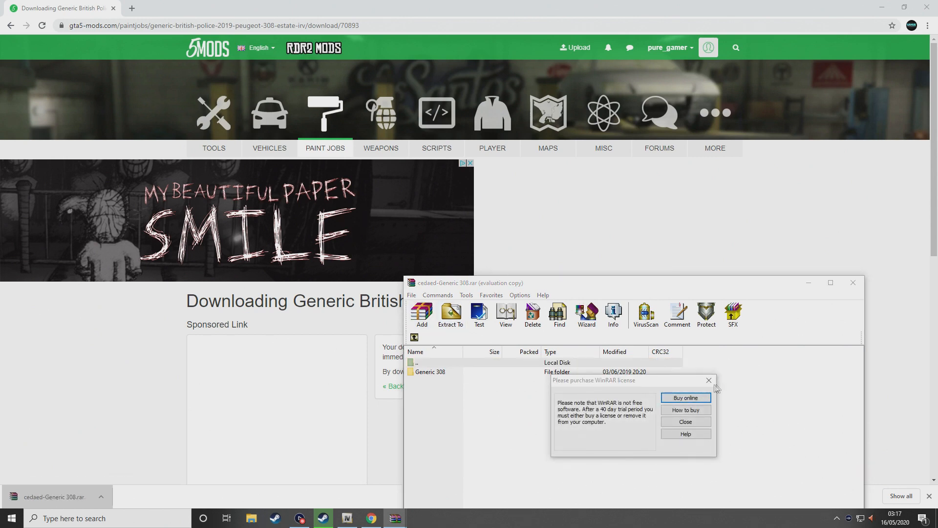
click(686, 421)
double_click(430, 372)
double_click(436, 372)
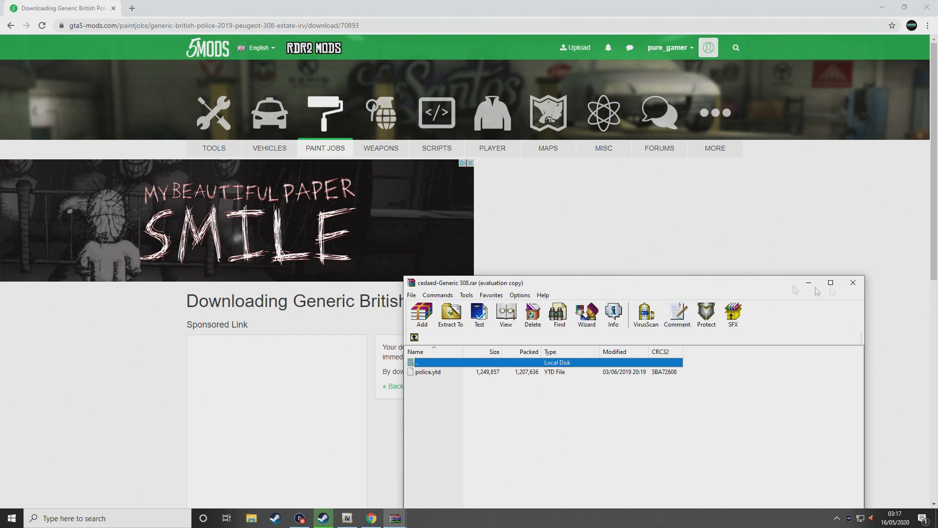
click(853, 285)
Return to page 3 of the listing and open the 2017 Police Jaguar XE-S mod
click(1, 25)
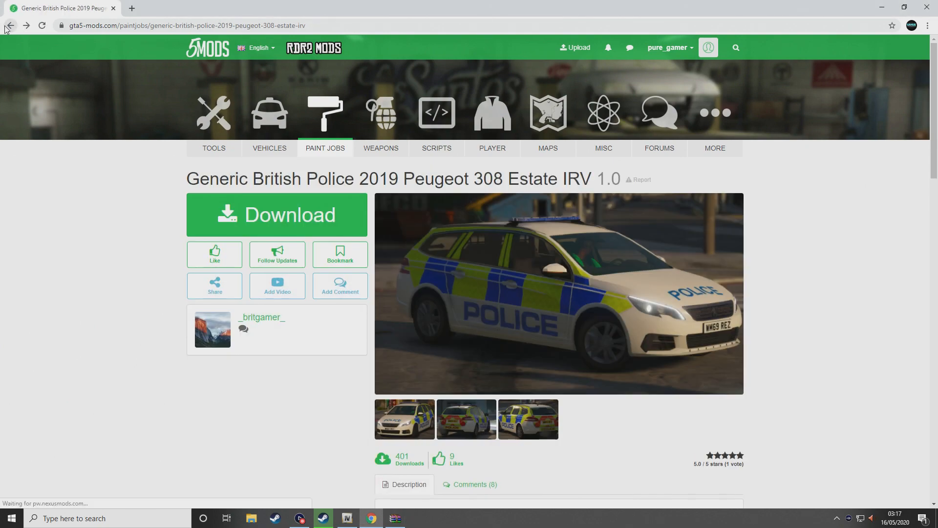
click(1, 25)
click(433, 394)
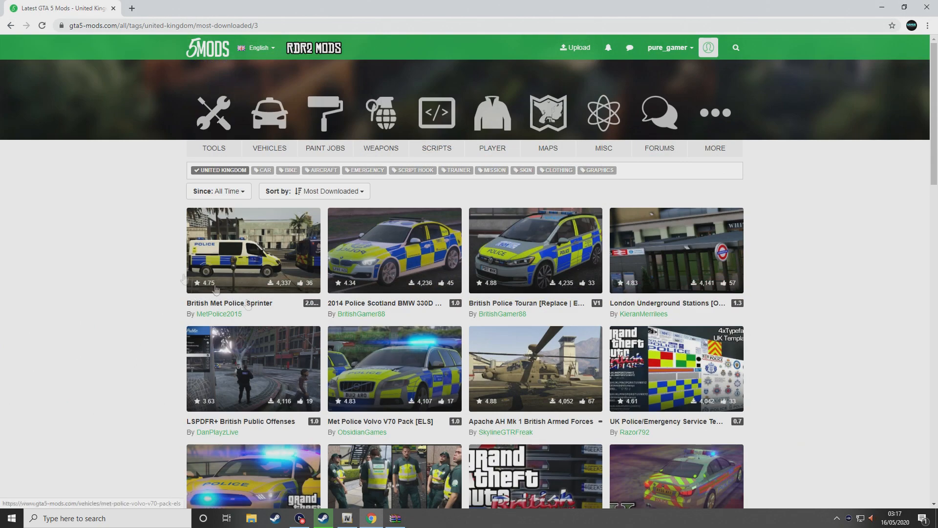
scroll(164, 251, down, 5)
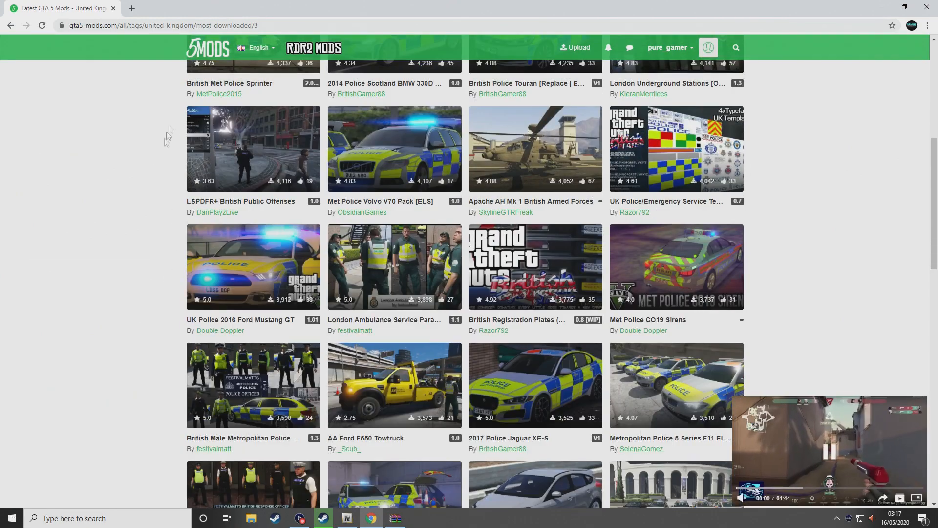
scroll(103, 203, down, 3)
click(591, 256)
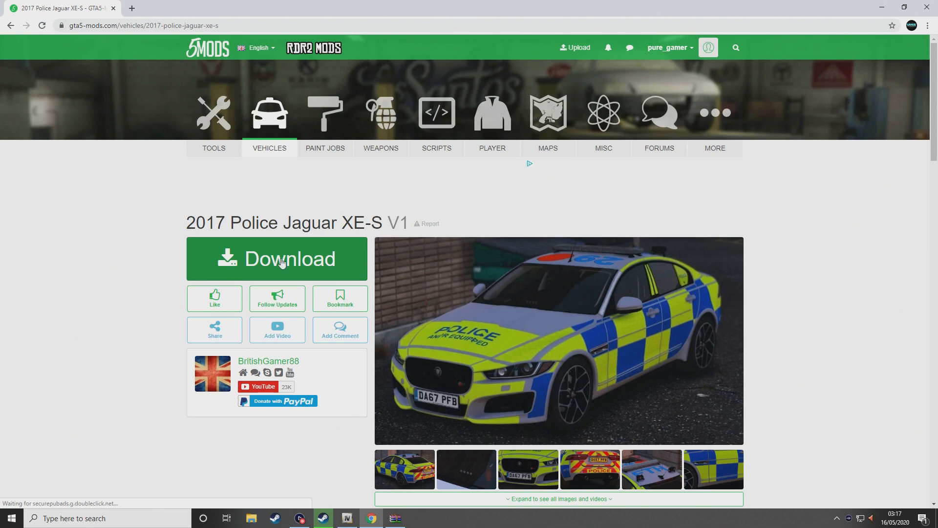
Download the 32.7 MB Jaguar XE-S .rar and open it in WinRAR past the expired-trial notice
click(293, 267)
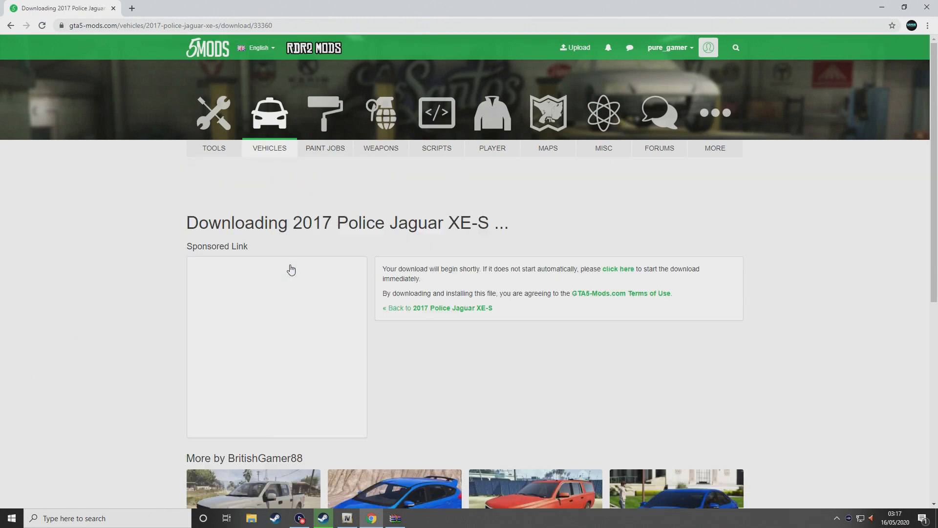
scroll(114, 293, down, 3)
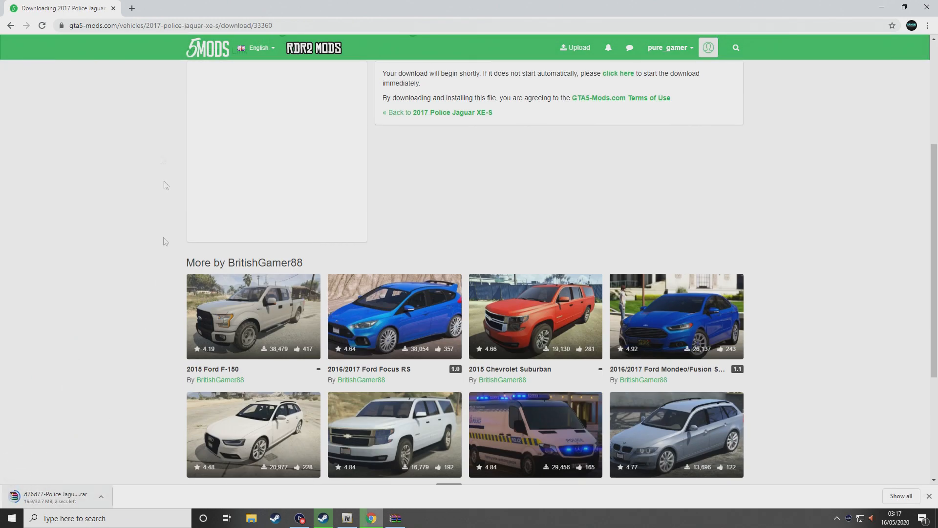
scroll(151, 303, up, 4)
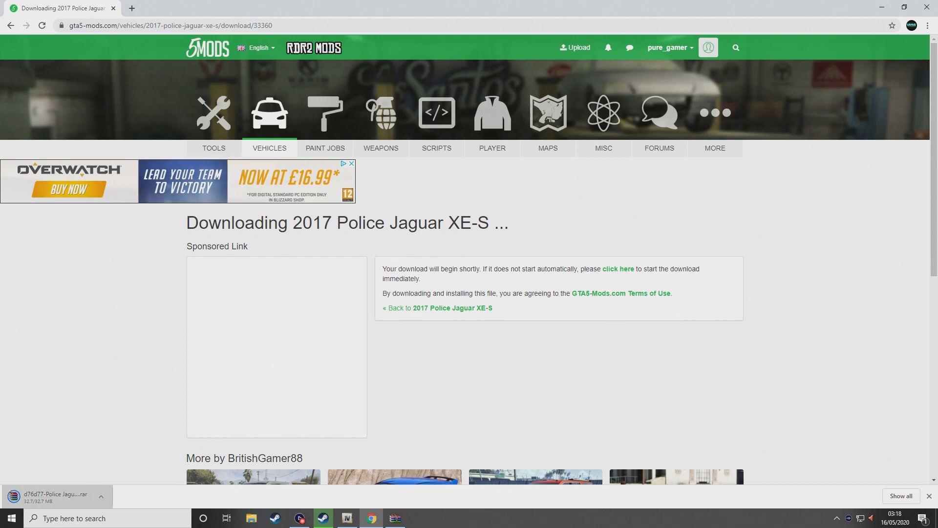
click(54, 497)
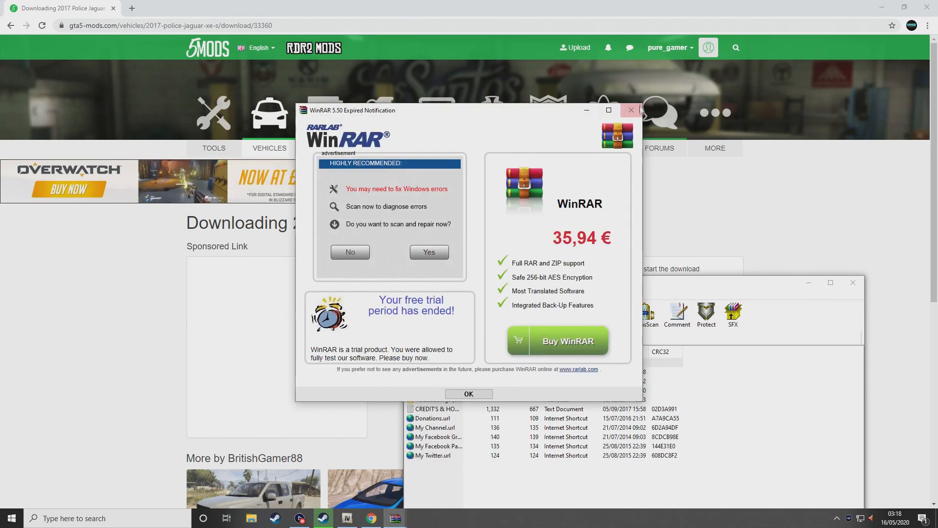
click(638, 107)
click(853, 282)
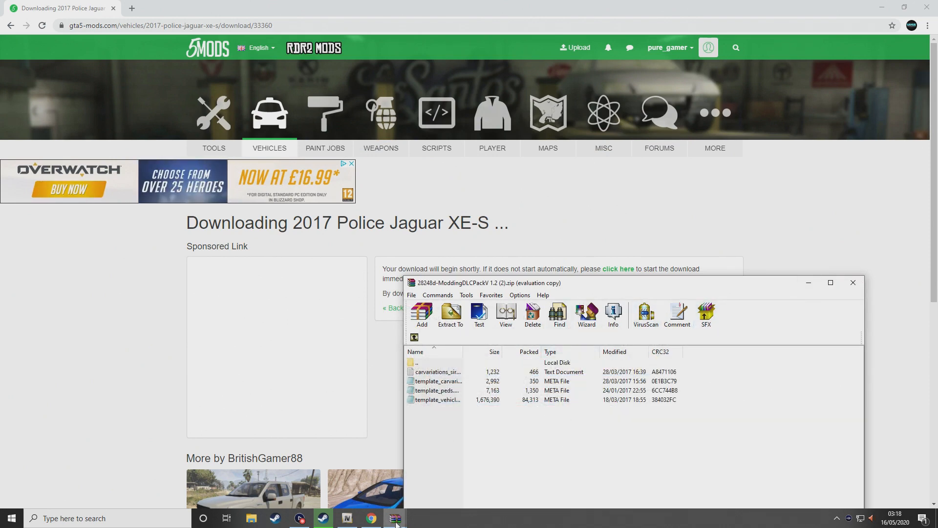
Open the Police Jaguar XE-S folder in the archive and rename police3.yft to police5.yft
mouse_move(396, 521)
click(433, 476)
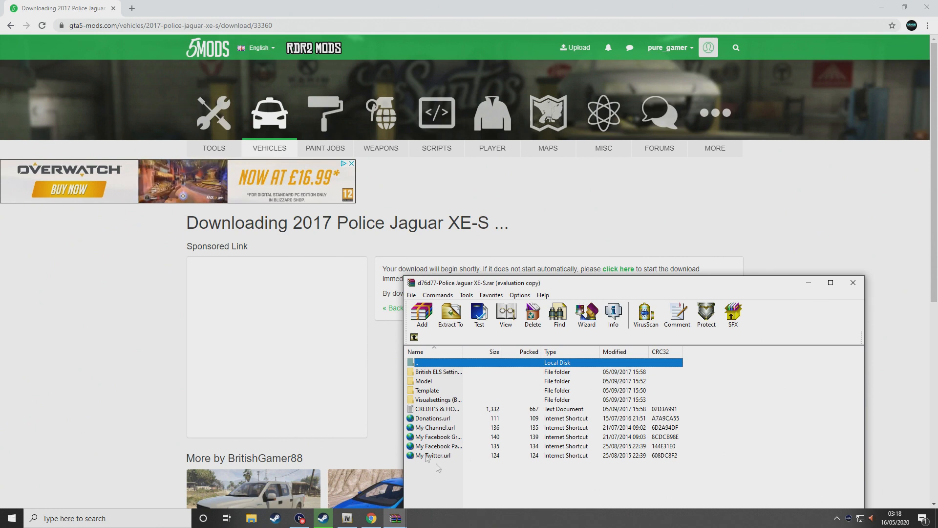
key(BackSpace)
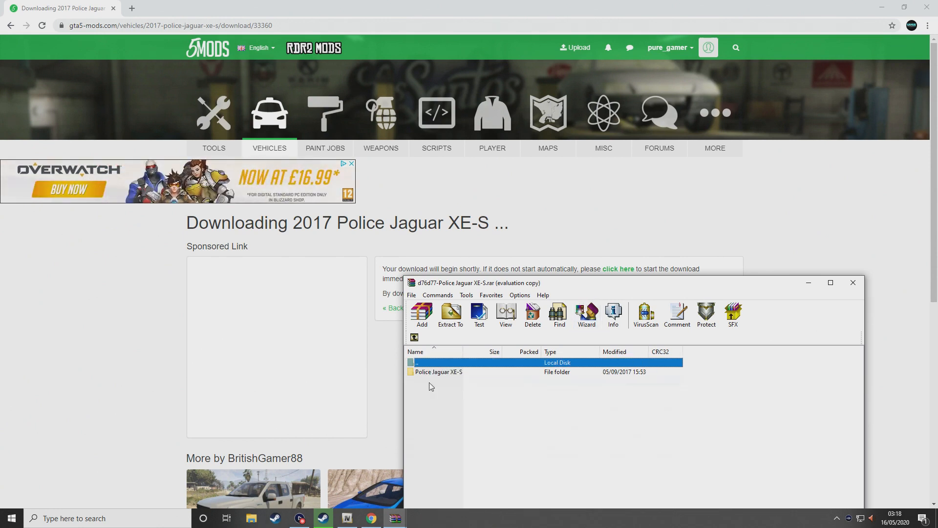
double_click(443, 373)
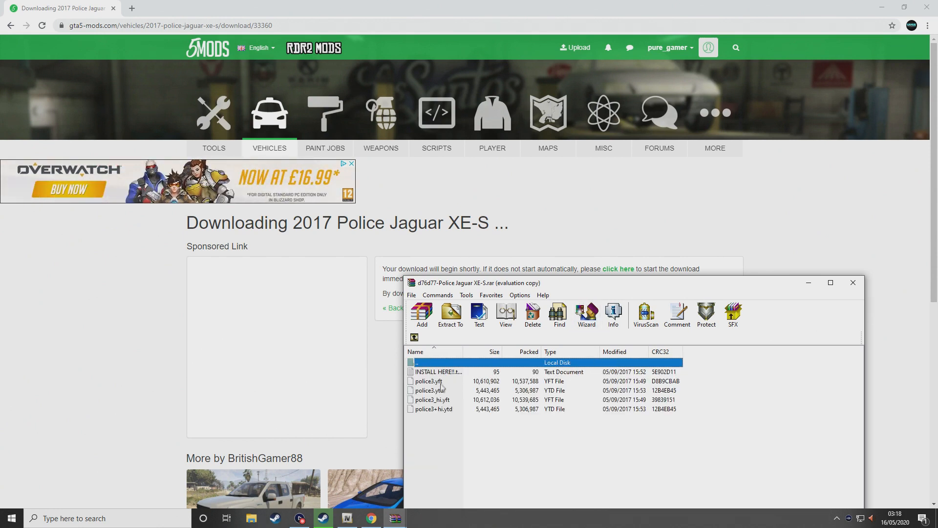
click(443, 381)
right_click(443, 380)
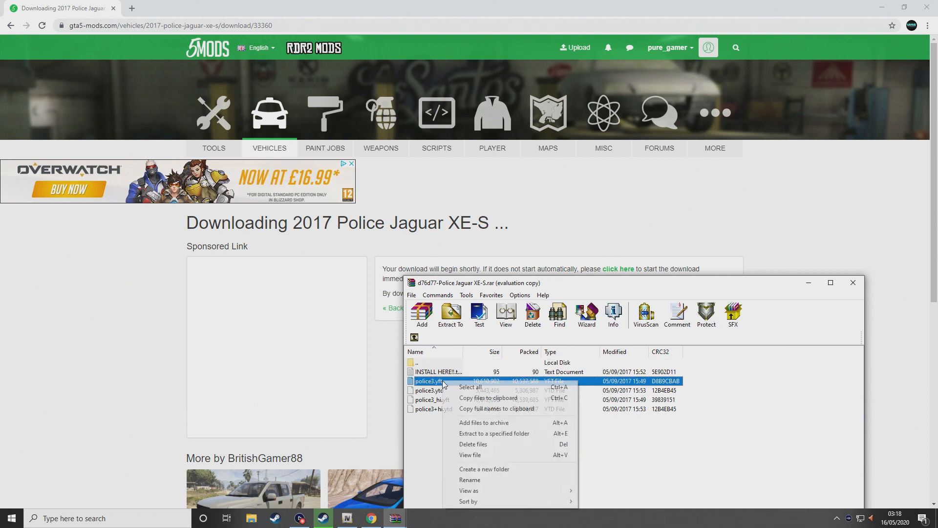
click(464, 480)
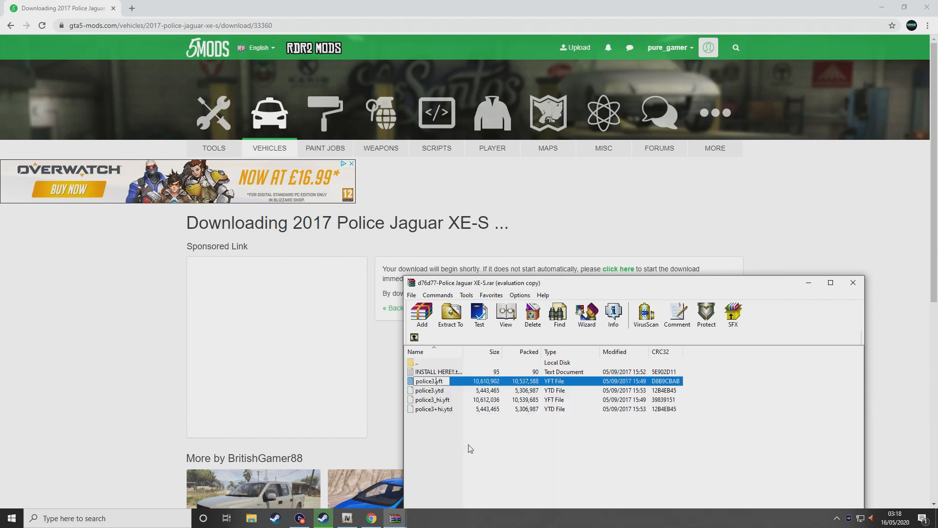
text(5)
key(Return)
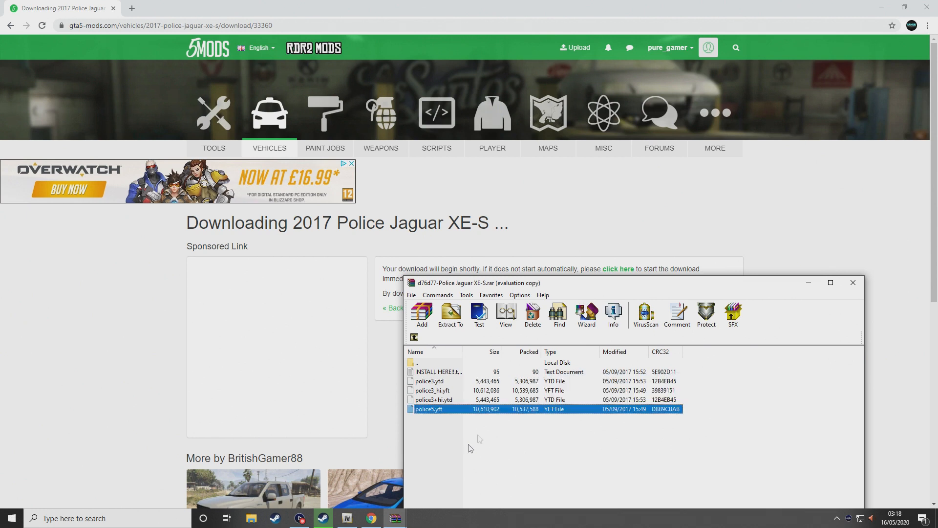
Rename police3+hi.ytd to police5+hi.ytd and police3_hi.yft to police5_hi.yft
click(453, 381)
right_click(446, 401)
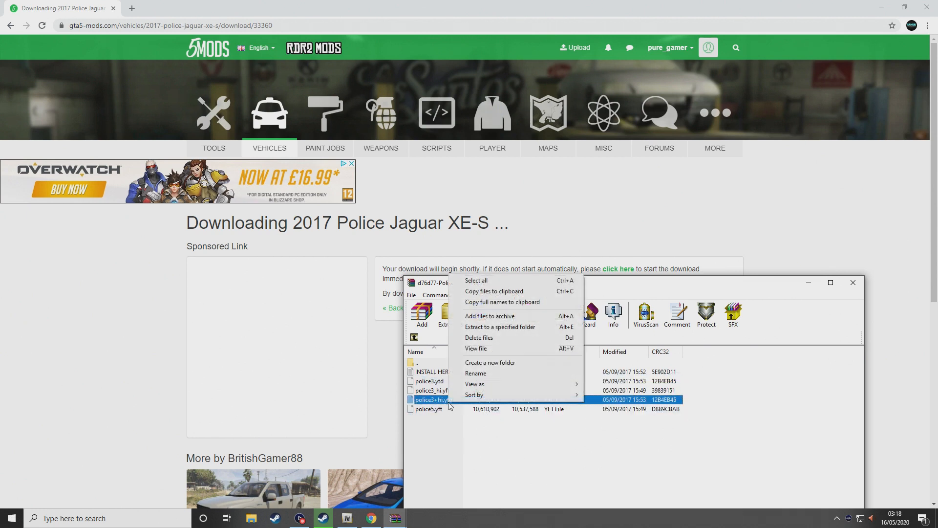
click(492, 373)
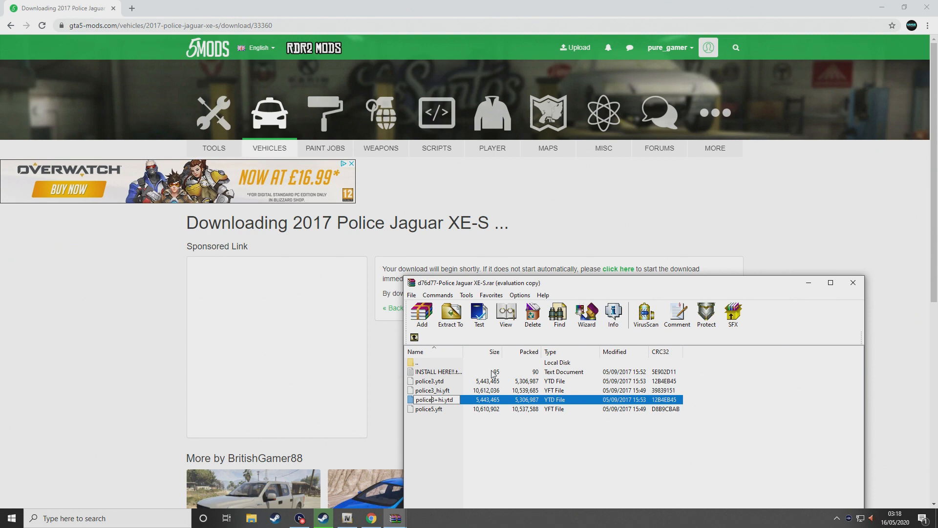
key(BackSpace)
text(5)
key(Return)
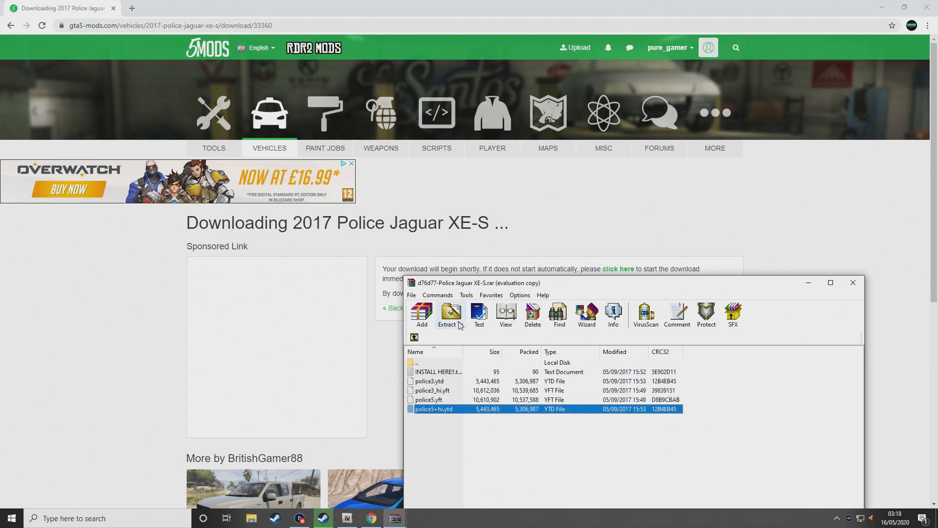
click(440, 390)
right_click(448, 390)
click(499, 364)
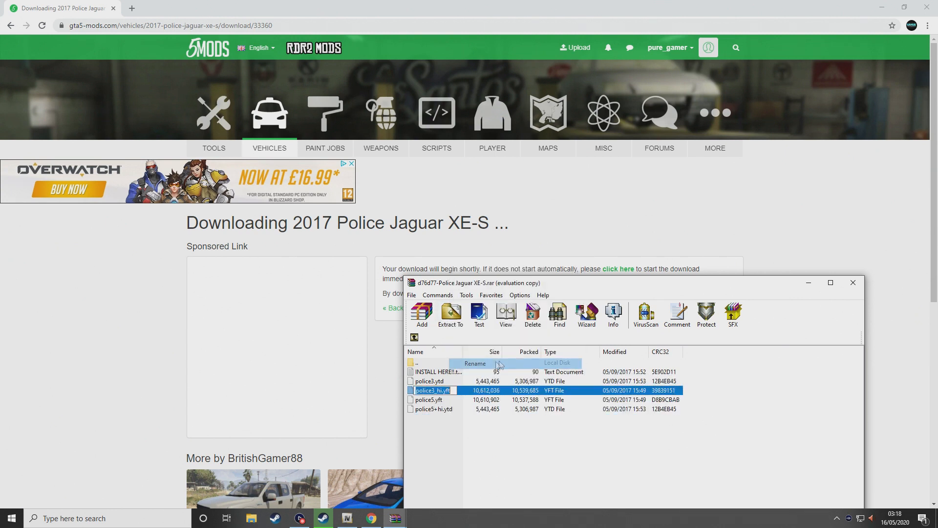
key(BackSpace)
text(5)
key(Return)
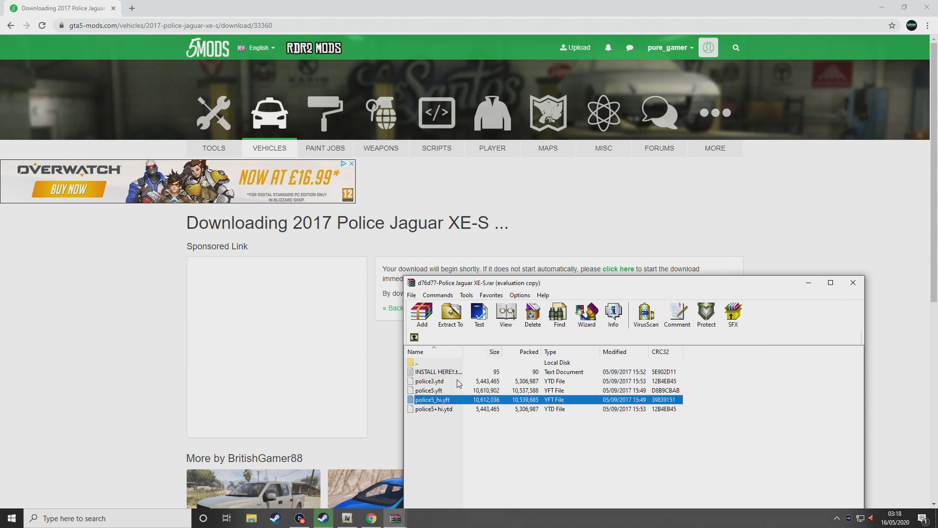
Rename police3.ytd to police5.ytd, then return to OpenIV
click(459, 381)
right_click(463, 380)
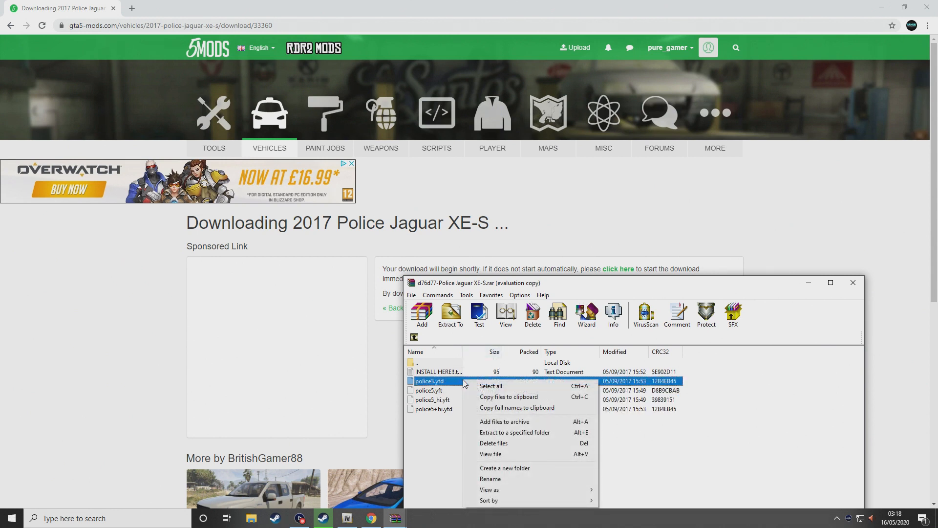
click(512, 479)
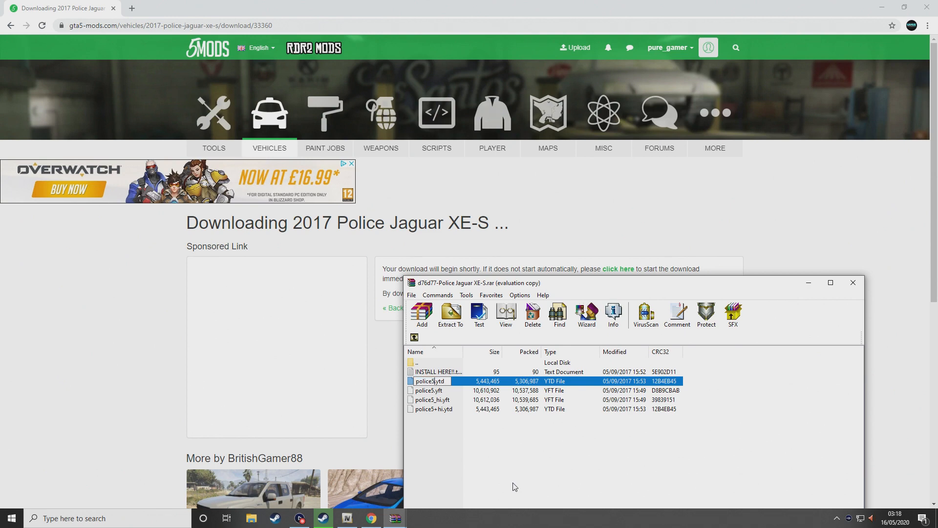
text(5)
key(Return)
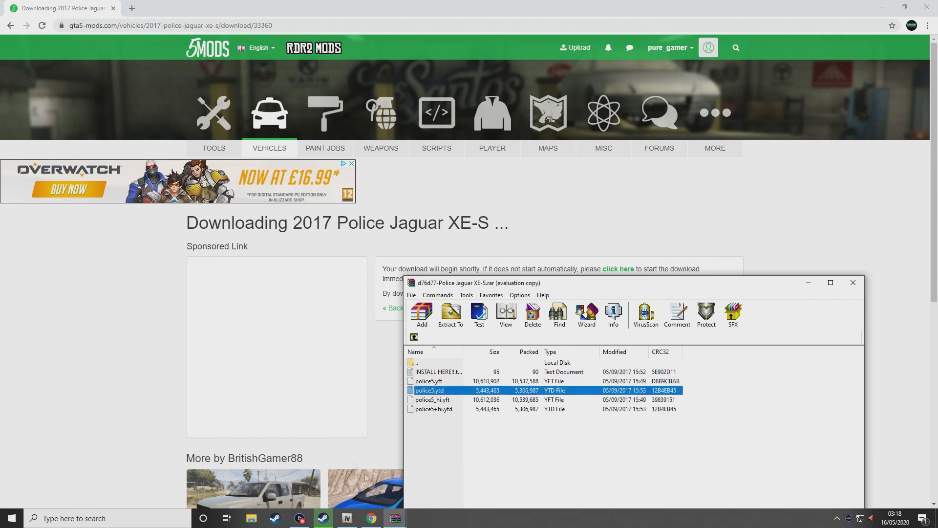
click(356, 518)
Enable OpenIV Edit mode and drag the four police5 files from WinRAR into vehicles.rpf
click(779, 426)
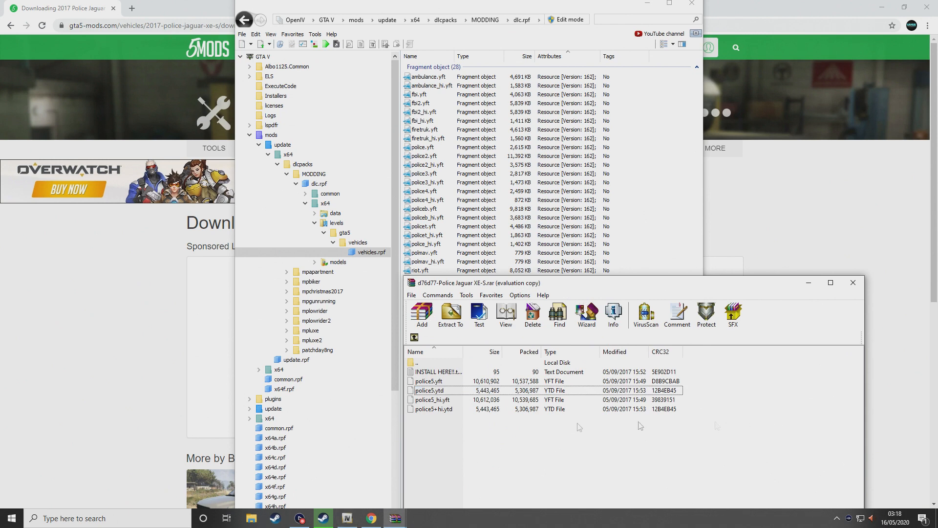
drag(480, 432, 433, 388)
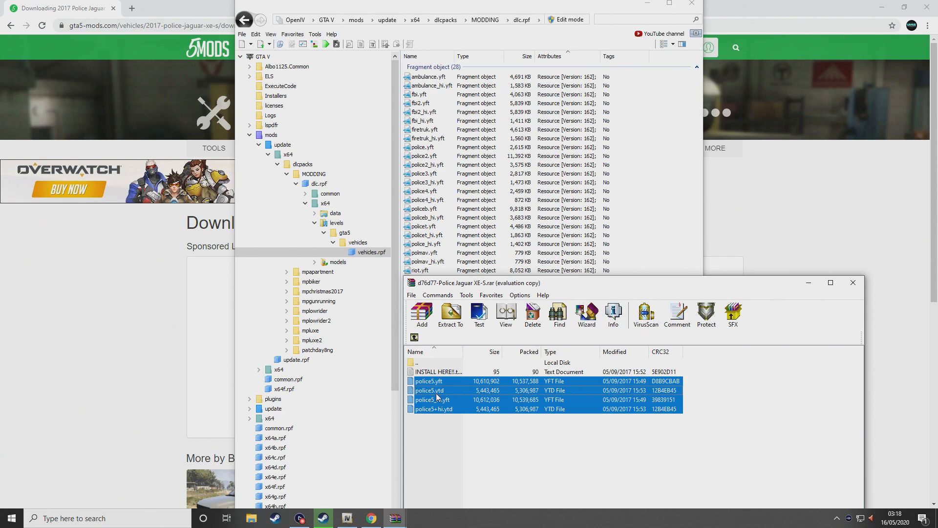
click(570, 20)
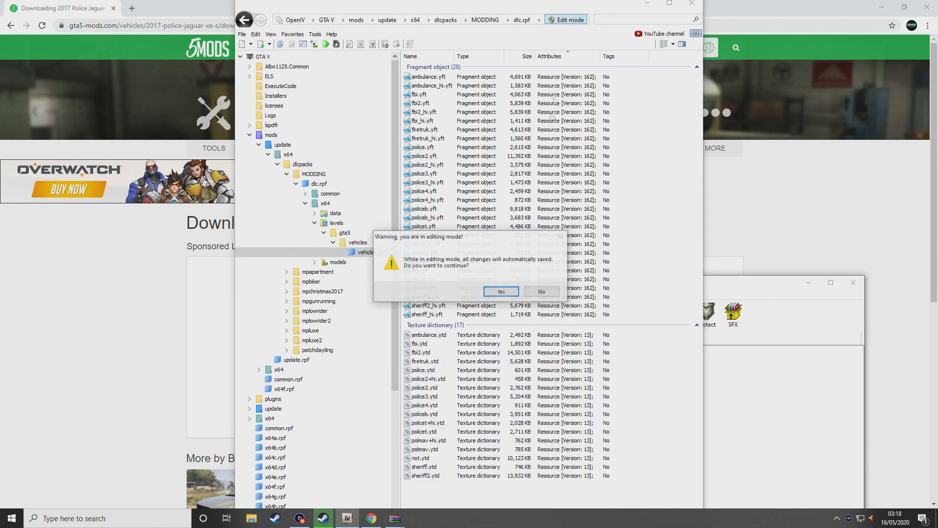
click(501, 293)
click(781, 437)
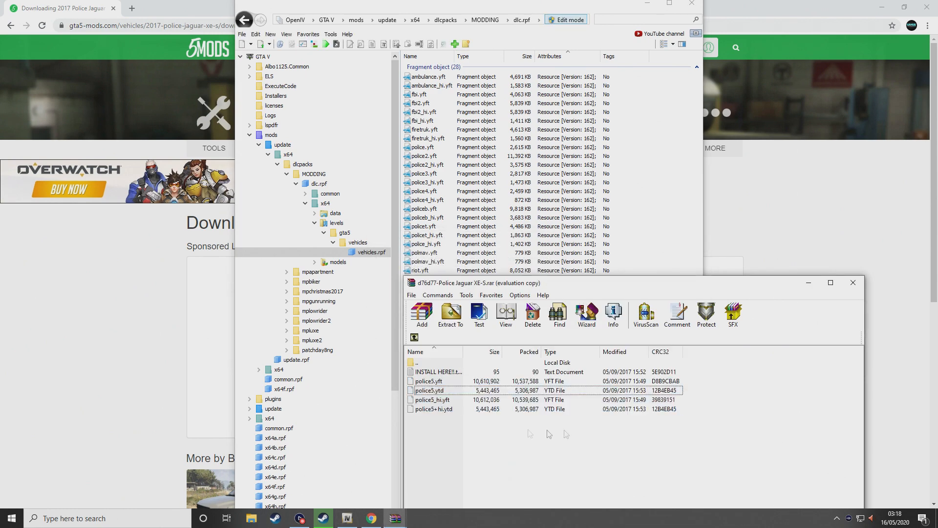
drag(458, 431, 432, 396)
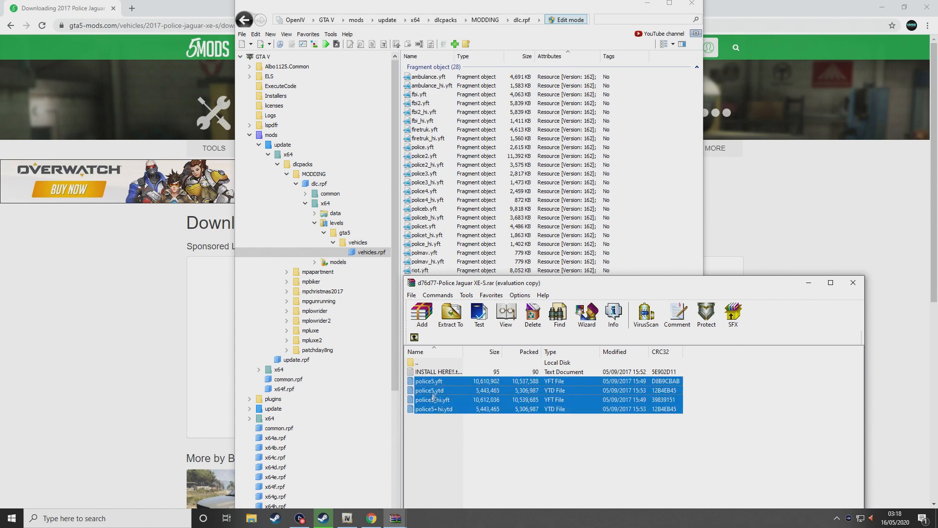
drag(655, 156, 658, 157)
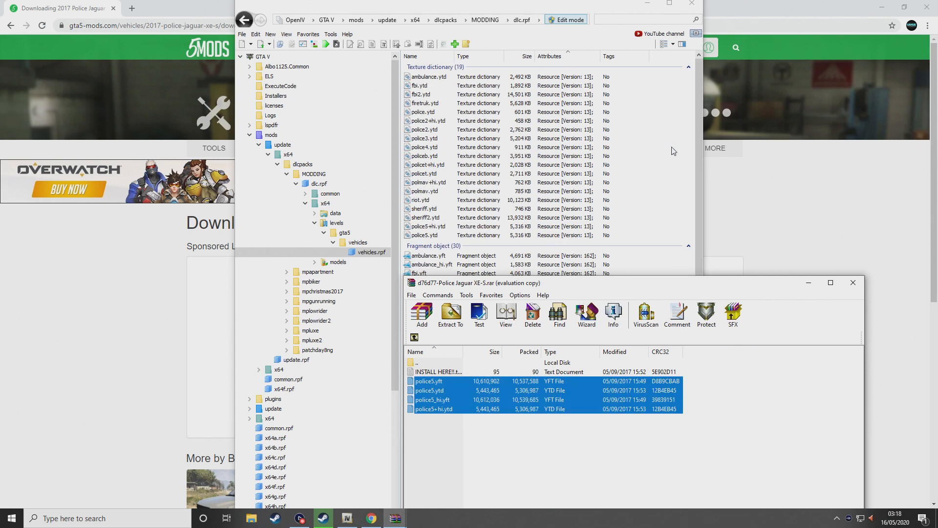
Navigate the WinRAR archive up to its top and into the British ELS Settings folder
click(415, 338)
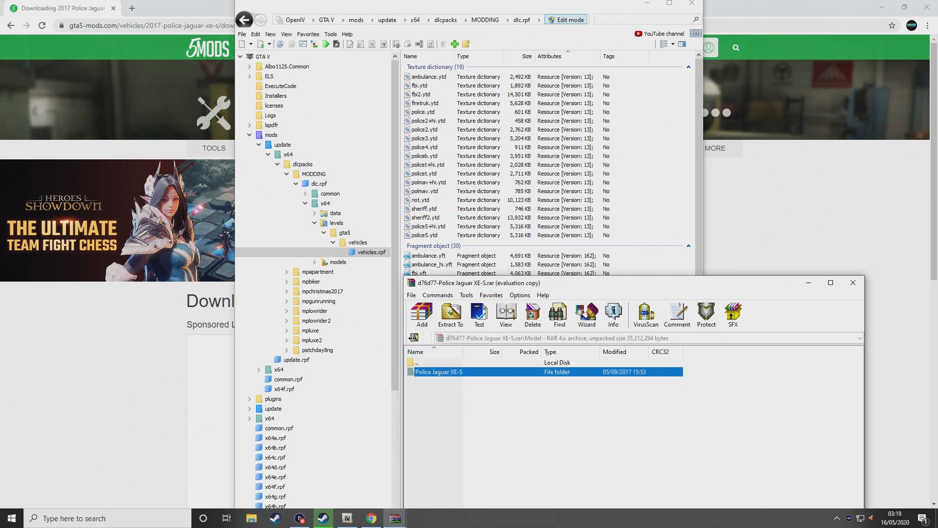
click(415, 338)
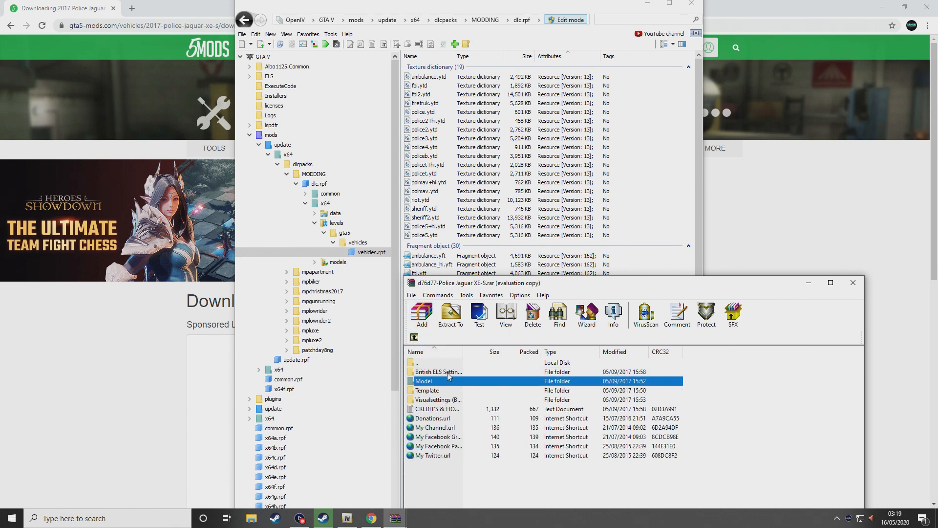
double_click(450, 373)
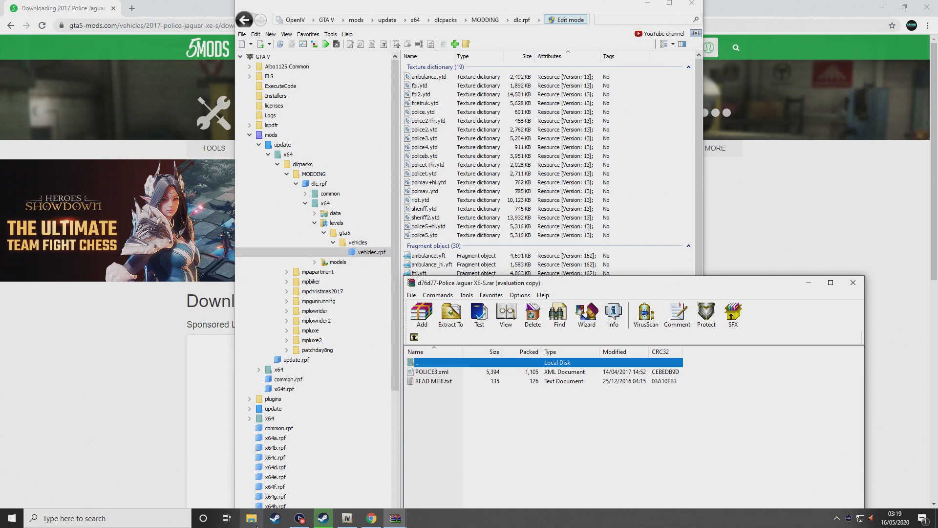
click(252, 518)
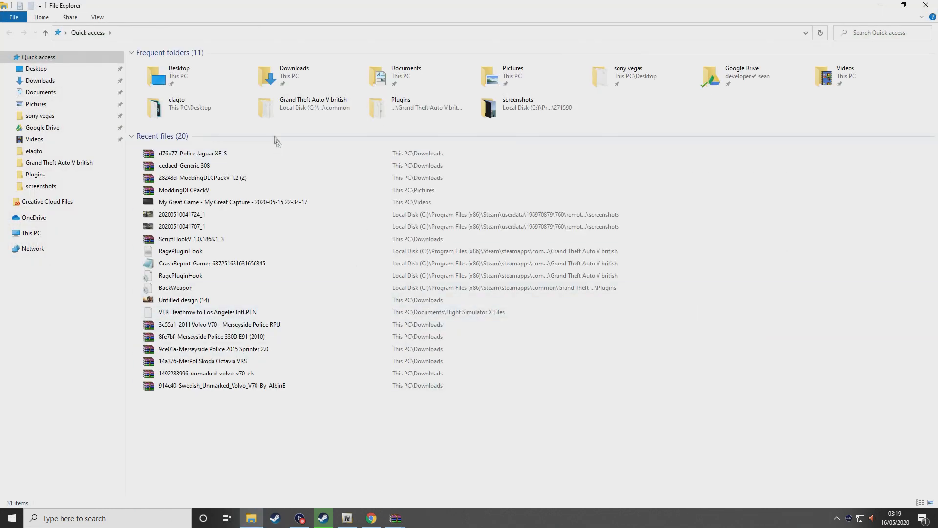
Browse File Explorer to the Grand Theft Auto V\ELS\pack_default folder
double_click(296, 109)
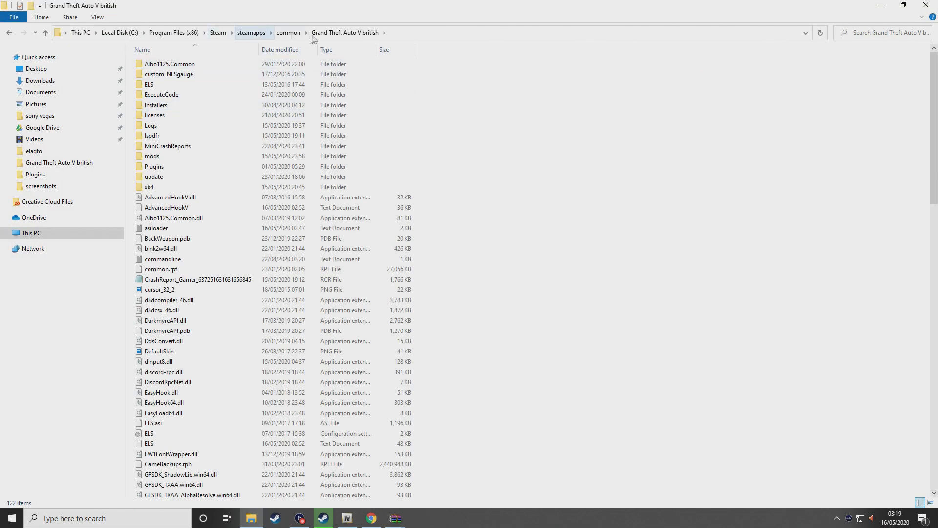
click(289, 33)
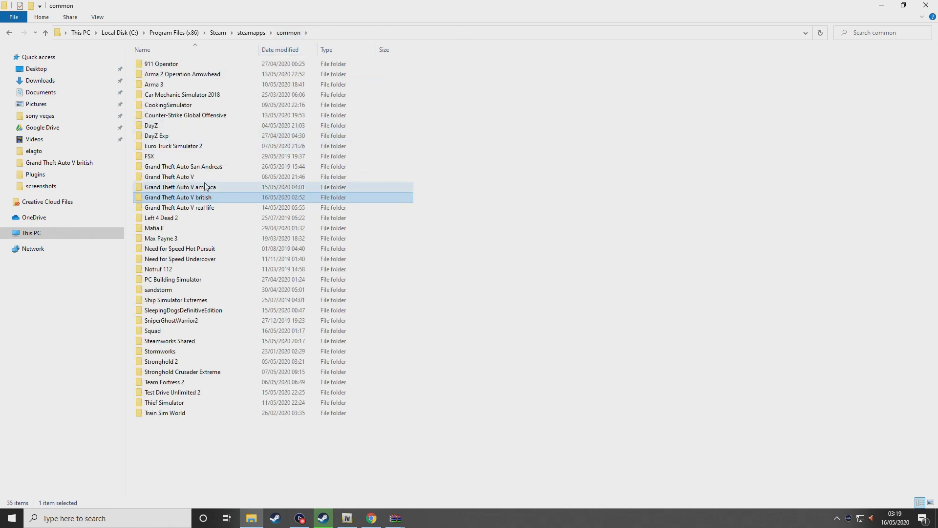
double_click(172, 177)
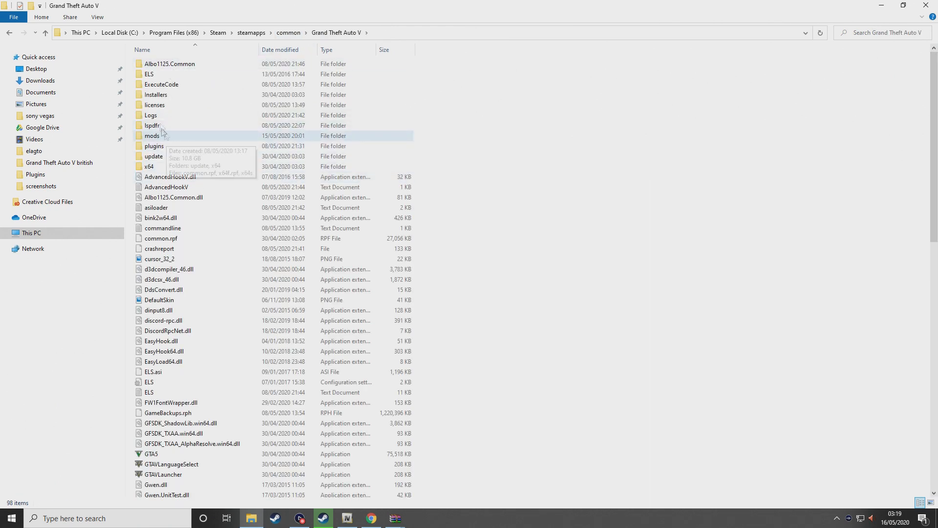
double_click(159, 77)
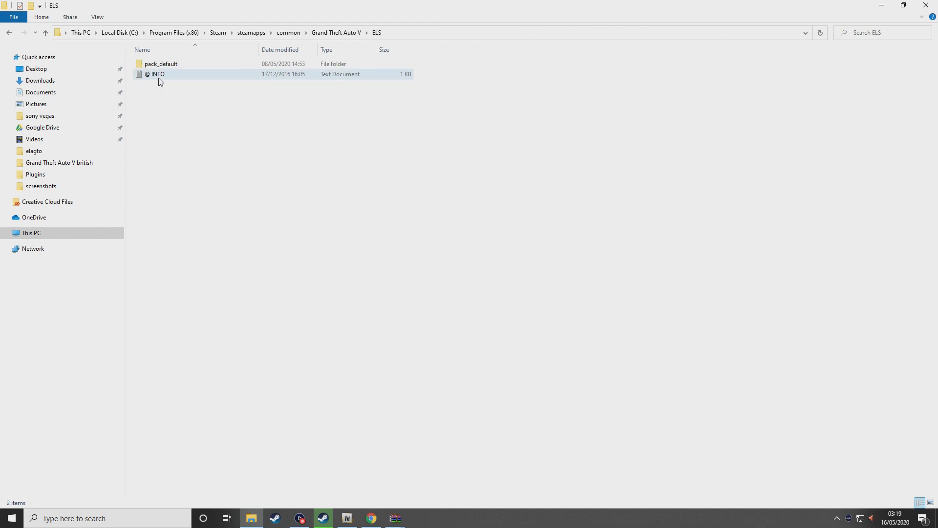
double_click(161, 64)
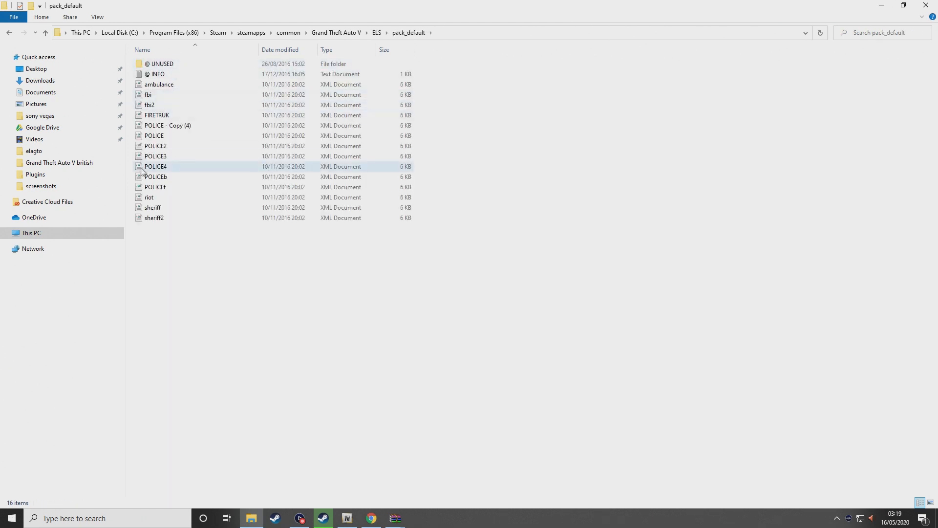
right_click(159, 170)
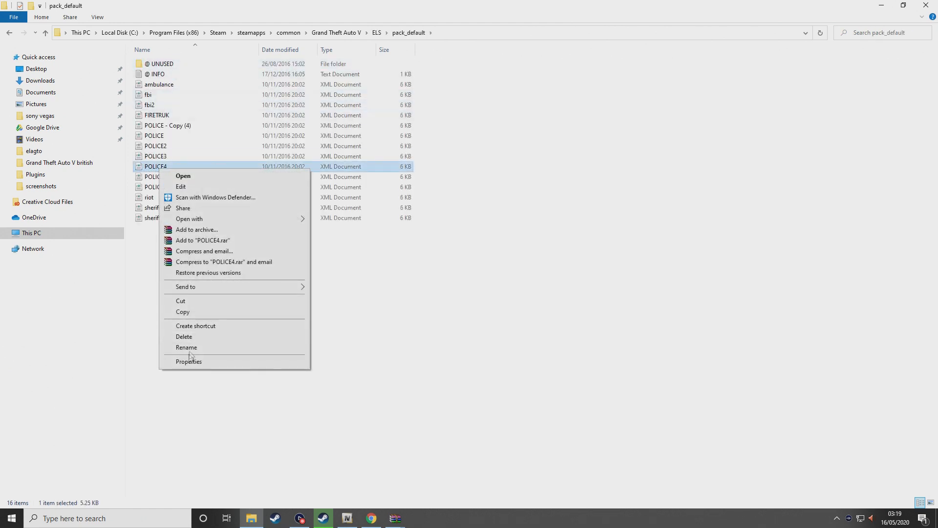
click(154, 347)
Rename POLICE3.xml to POLICE5.xml in the Jaguar archive and copy it into pack_default
click(395, 520)
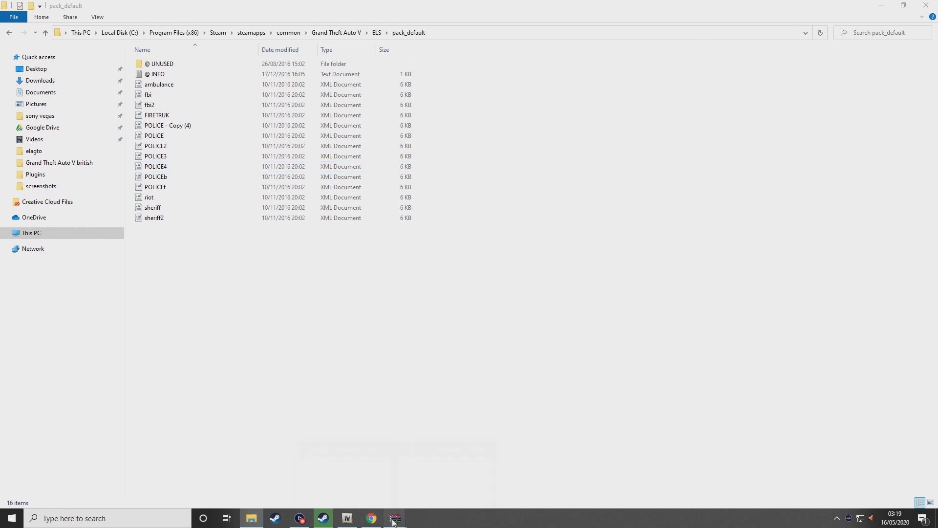
click(475, 484)
right_click(437, 372)
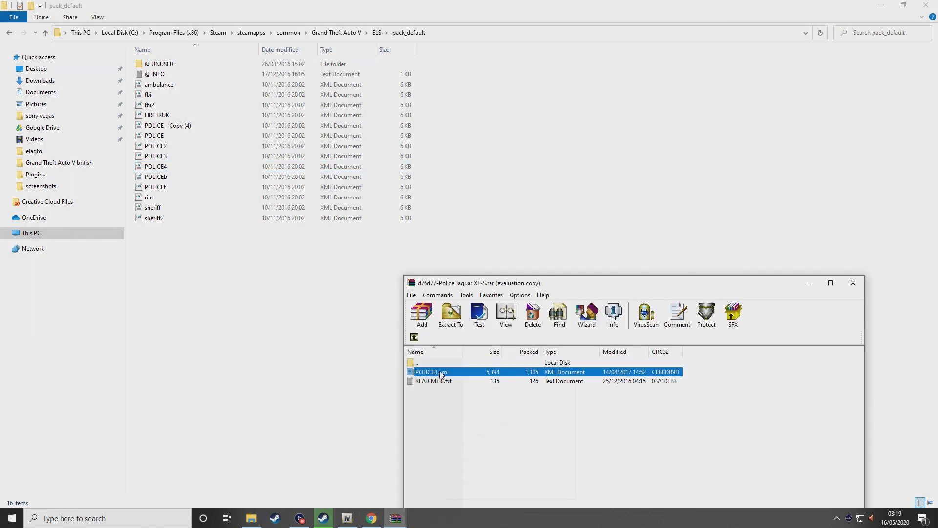
click(496, 471)
drag(221, 342, 220, 341)
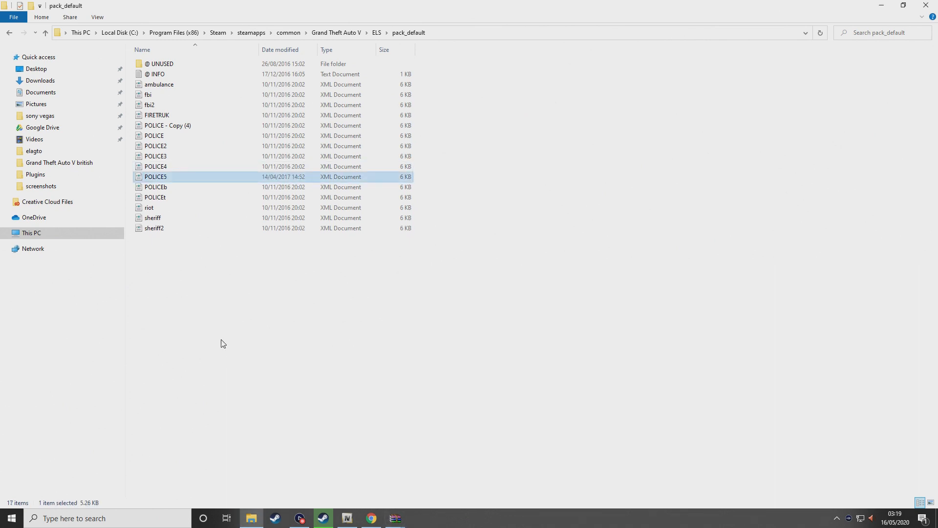
In OpenIV, go back to the dlc.rpf root, open common\data, and select carvariations.meta
click(884, 5)
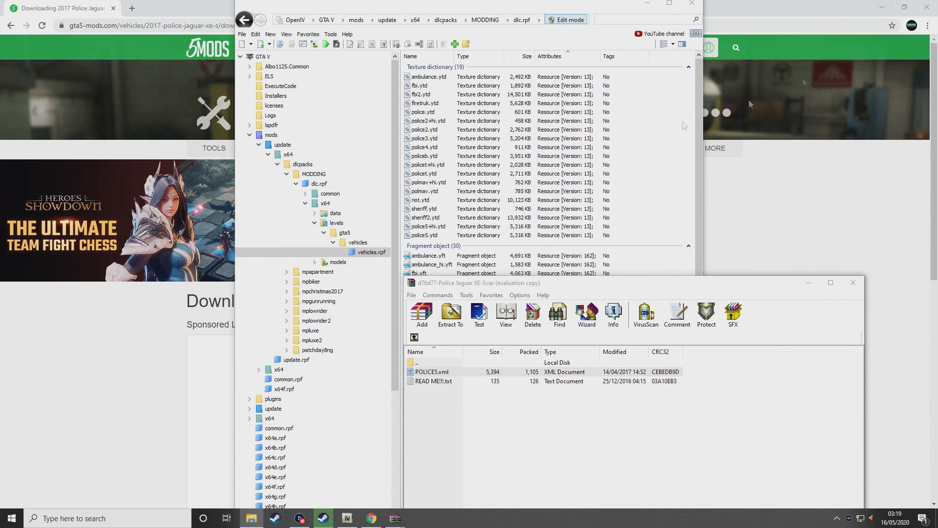
click(414, 337)
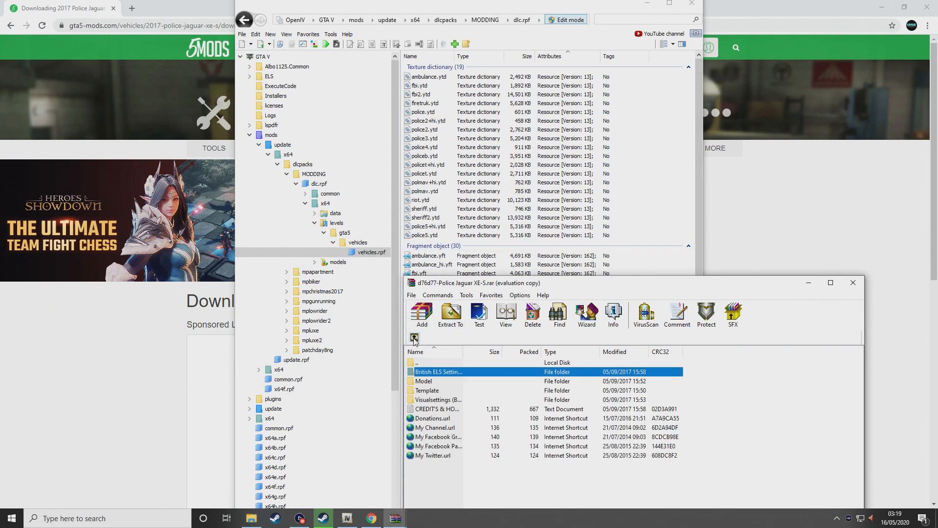
click(669, 168)
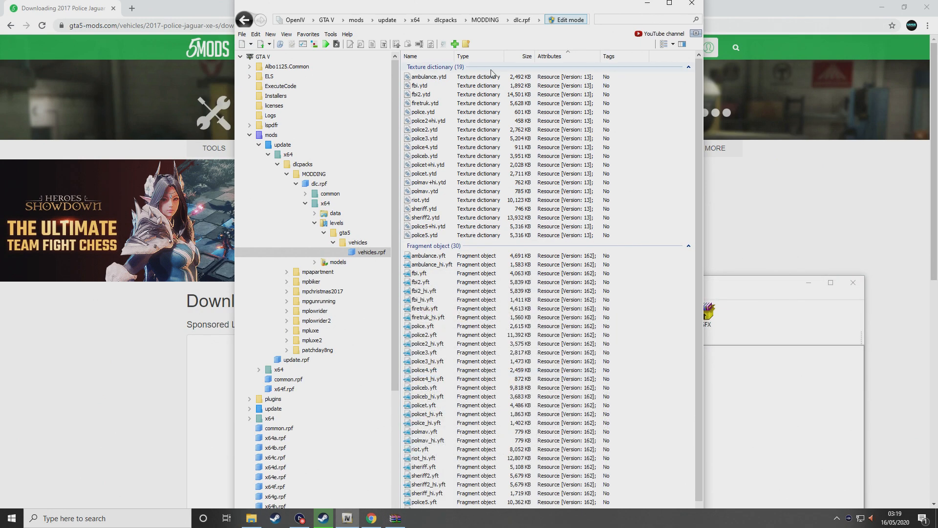
click(308, 34)
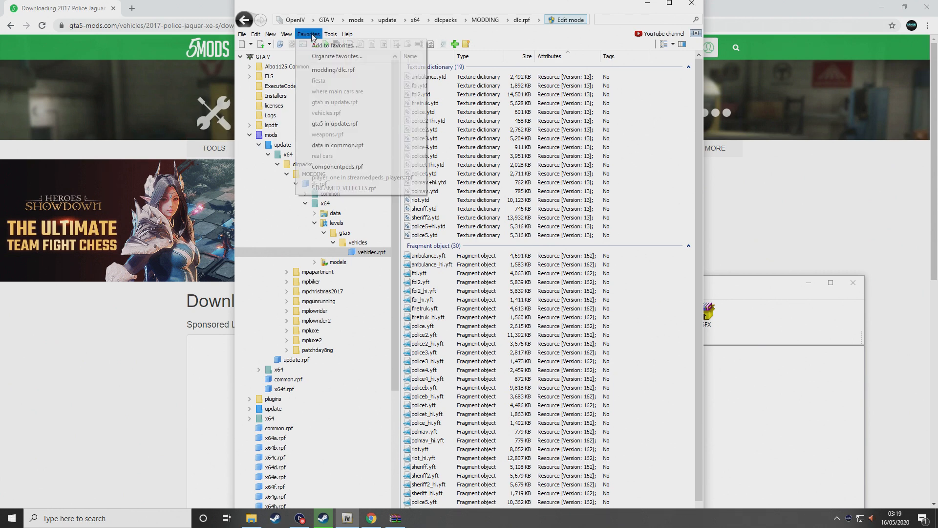
click(244, 21)
click(244, 21)
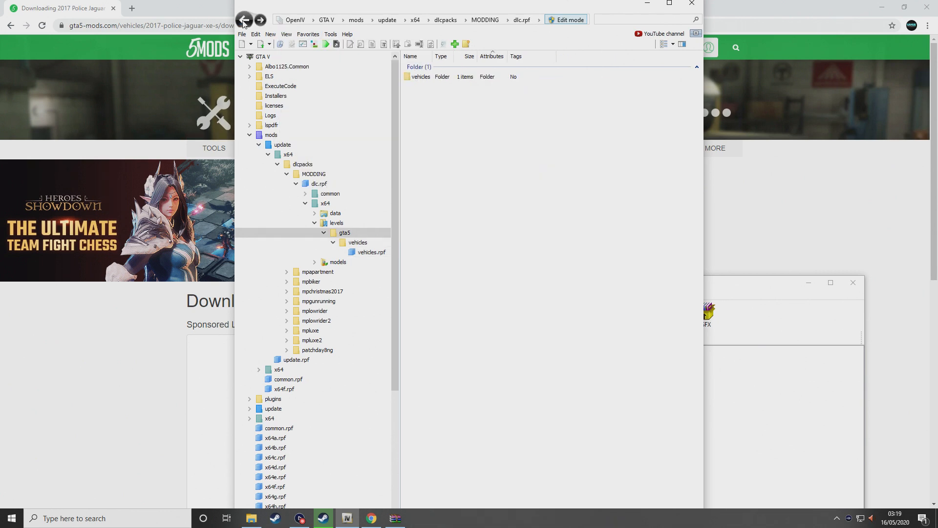
click(244, 21)
click(245, 21)
click(244, 21)
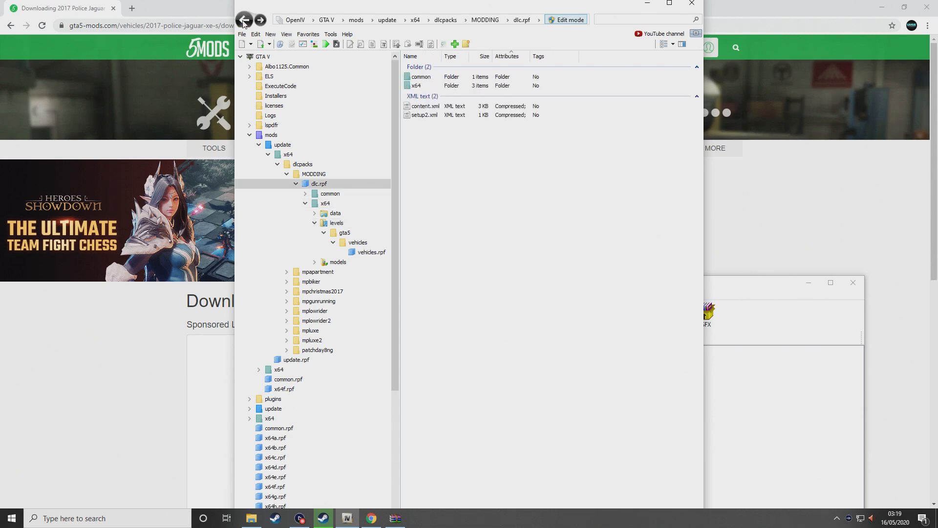
double_click(421, 77)
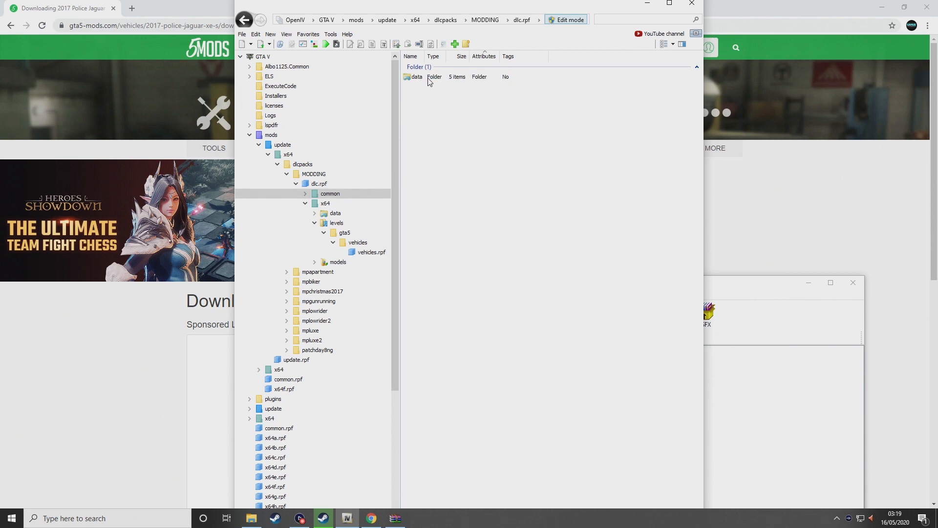
double_click(430, 79)
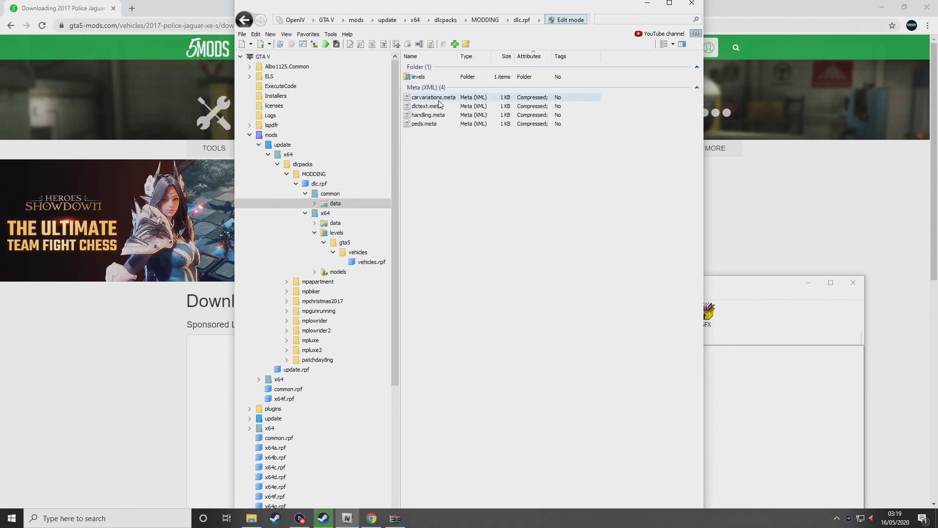
click(440, 100)
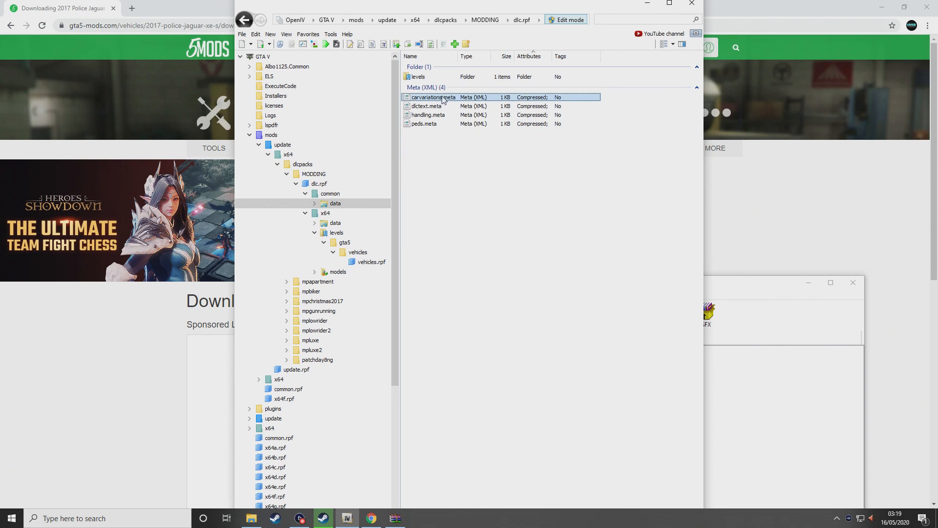
Open carvariations.meta in OpenIV's text editor with the cursor on empty line 6
right_click(443, 97)
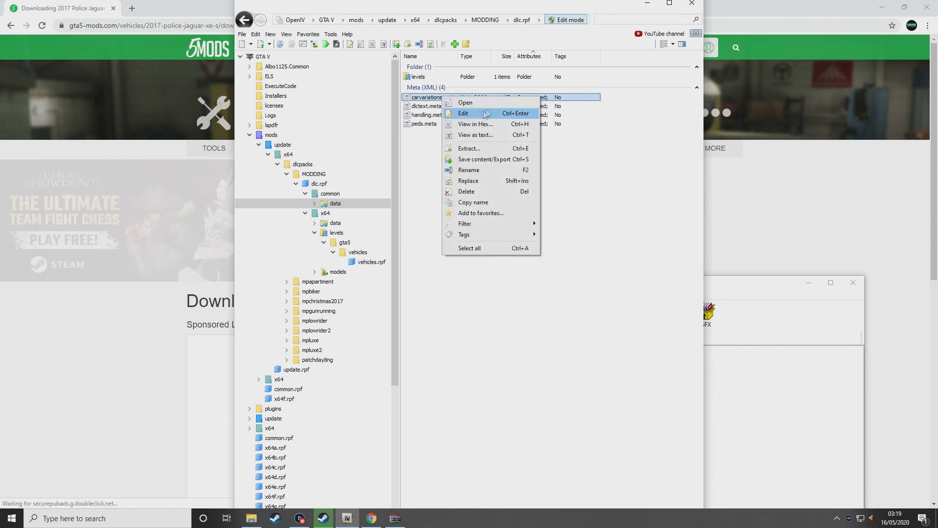
click(480, 113)
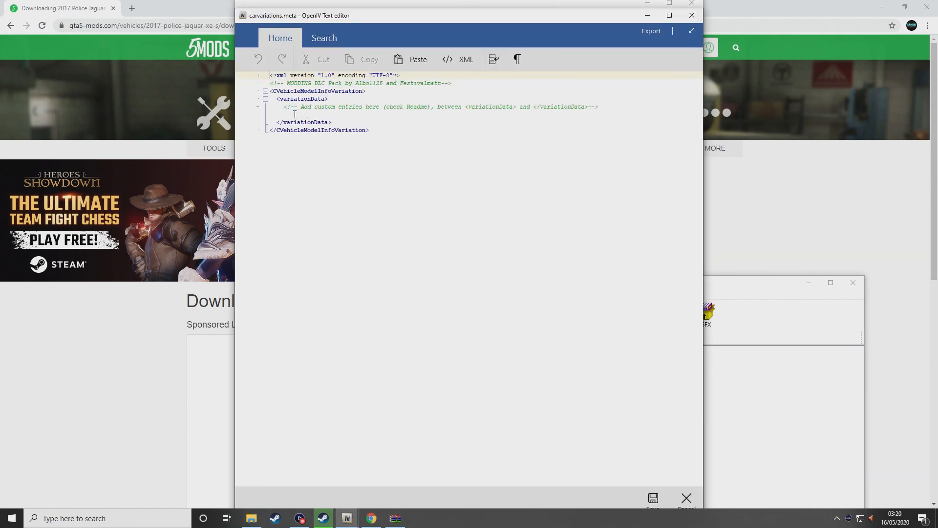
drag(318, 107, 398, 106)
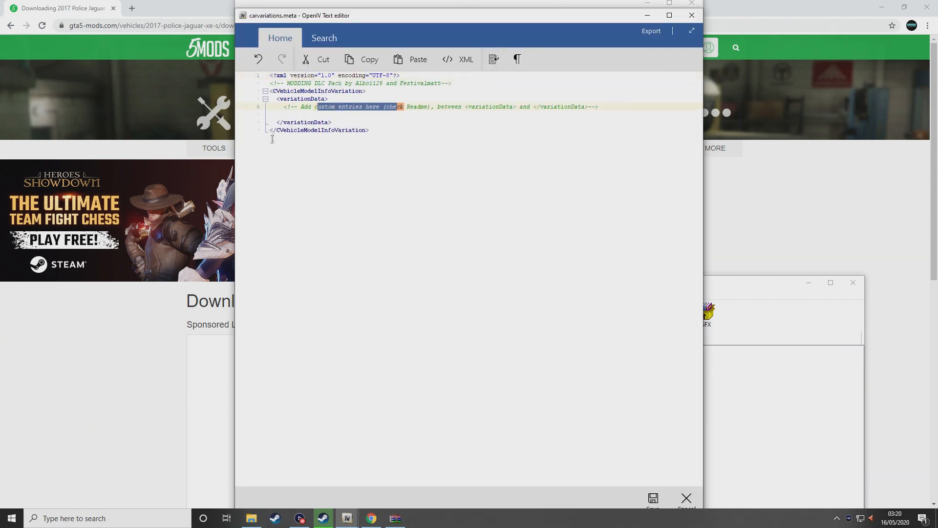
drag(333, 122, 280, 125)
click(286, 114)
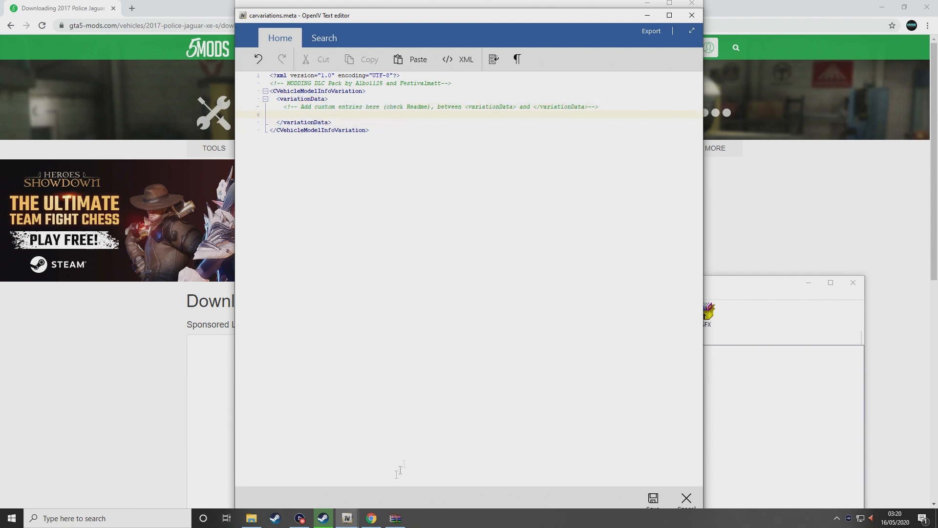
Open template_carvariations.meta in Notepad and copy its Item entries
mouse_move(400, 525)
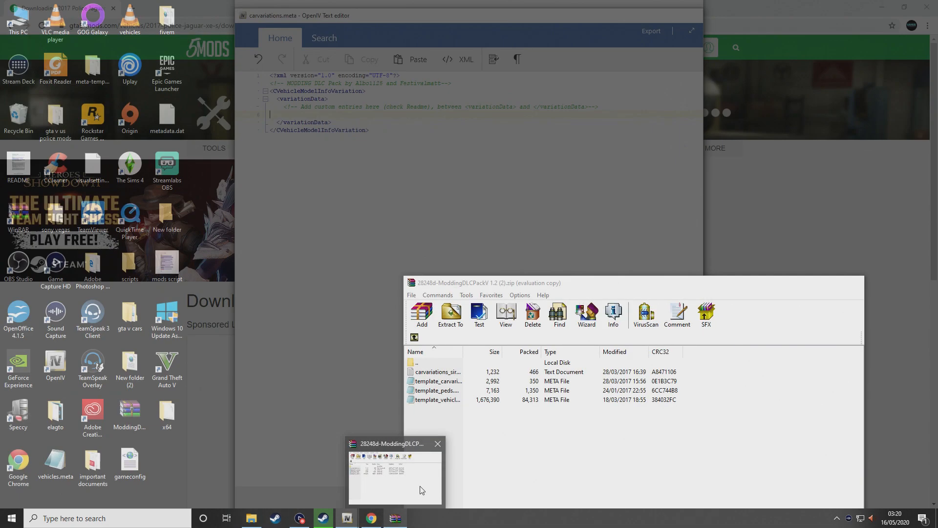
click(422, 490)
click(447, 383)
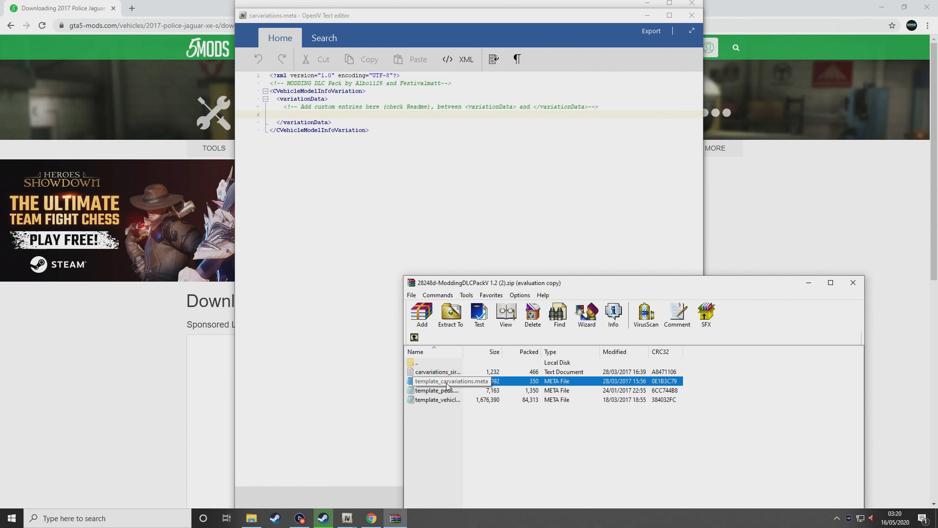
double_click(446, 385)
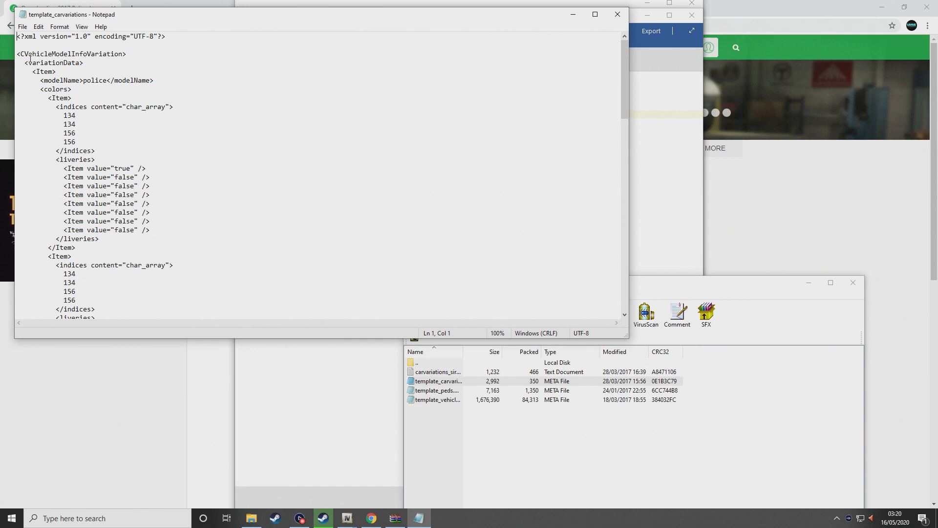
drag(33, 73, 116, 290)
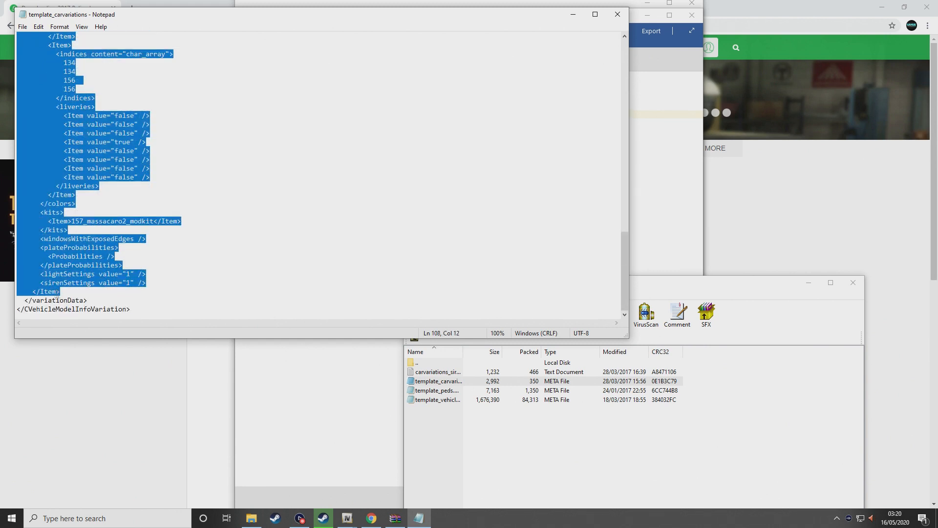
right_click(56, 269)
click(77, 299)
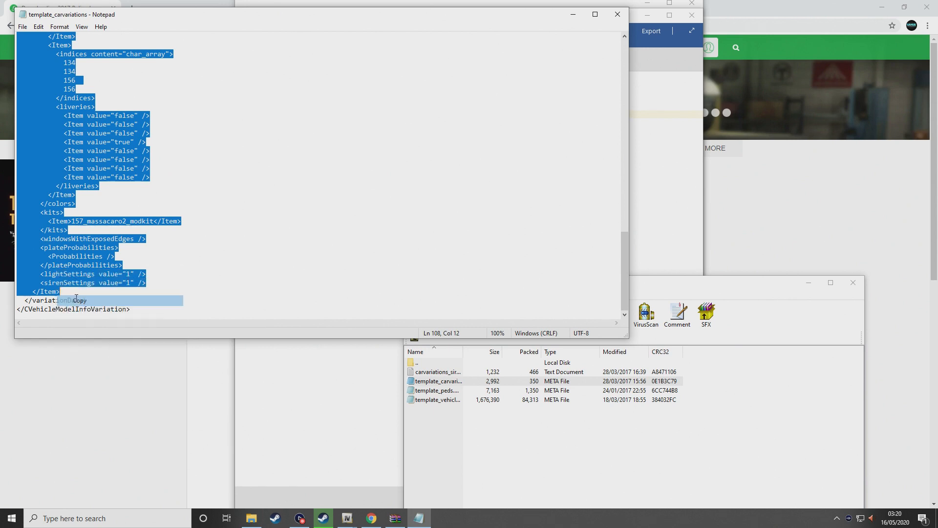
Paste the entries into carvariations.meta, change modelName to police5, and save
click(376, 377)
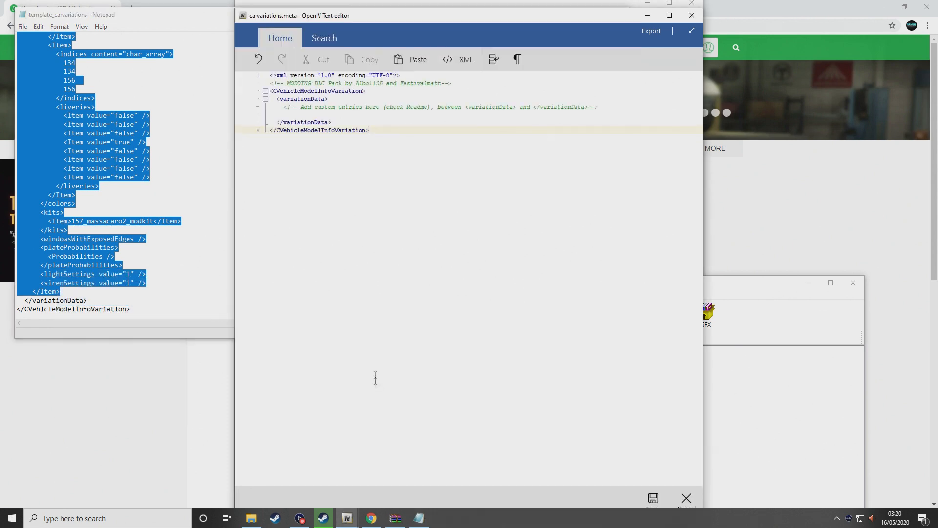
right_click(292, 114)
click(322, 141)
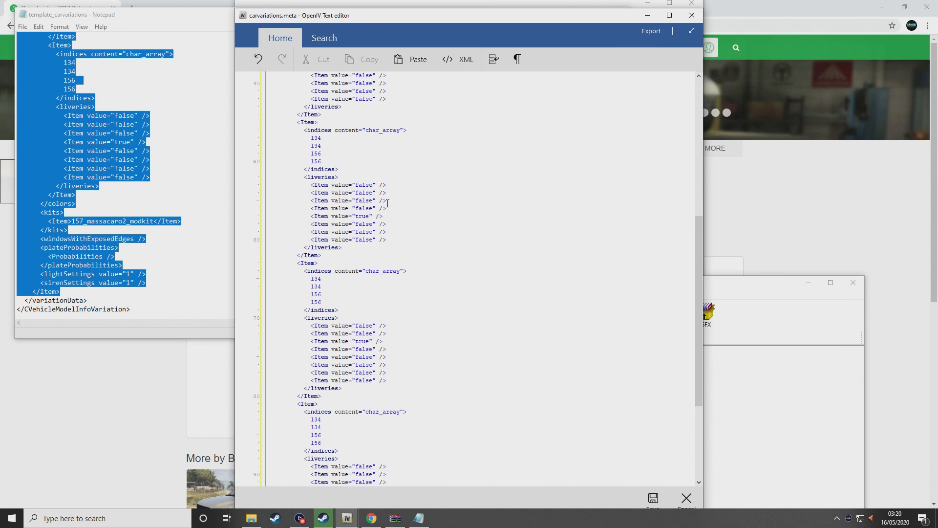
scroll(387, 203, up, 12)
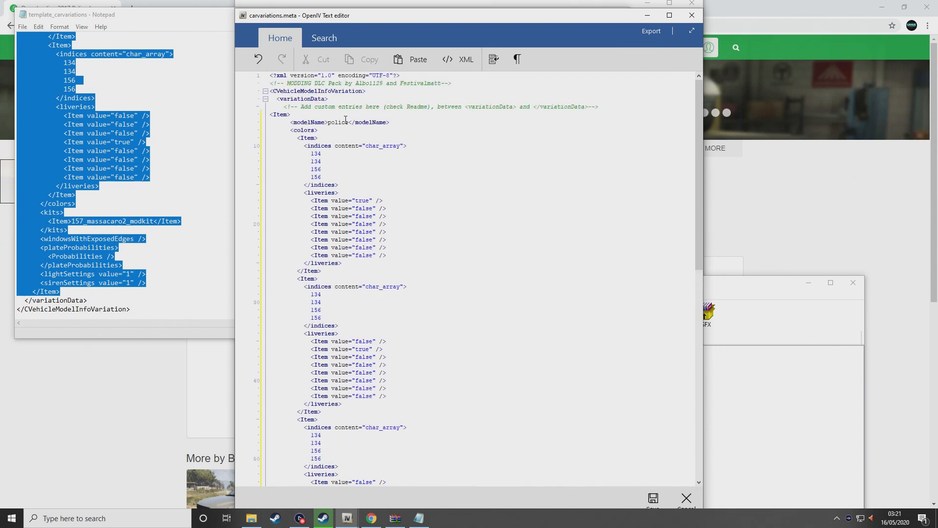
click(350, 123)
text(5)
click(644, 502)
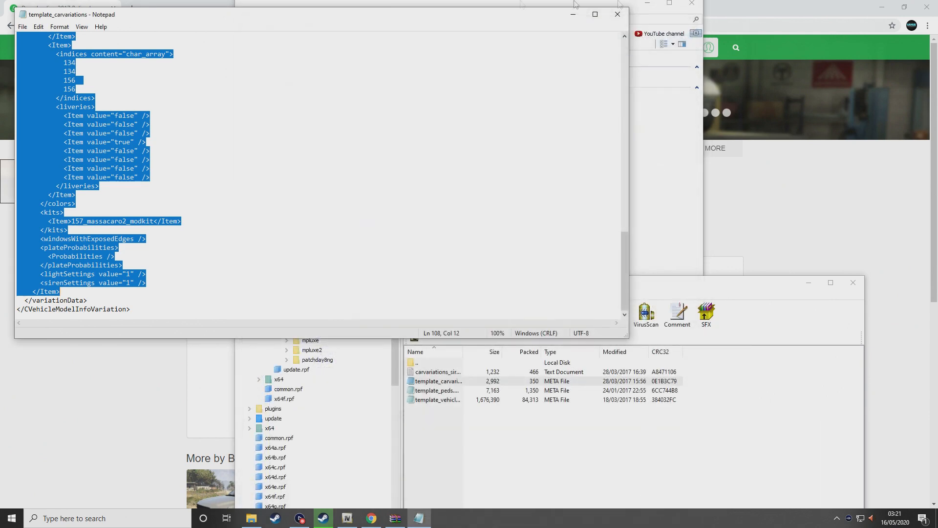
Open vehicles.meta from levels\gta5 in the editor and close the template_carvariations Notepad window
click(663, 161)
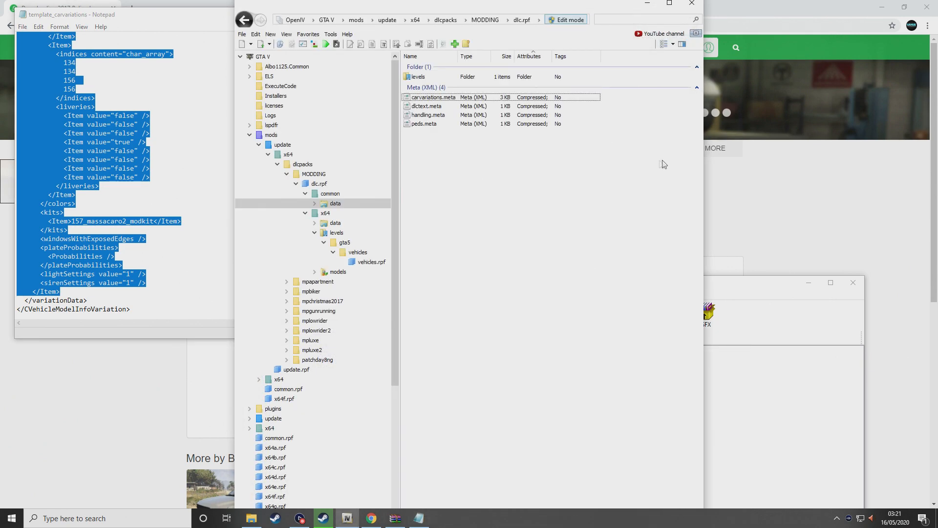
double_click(487, 79)
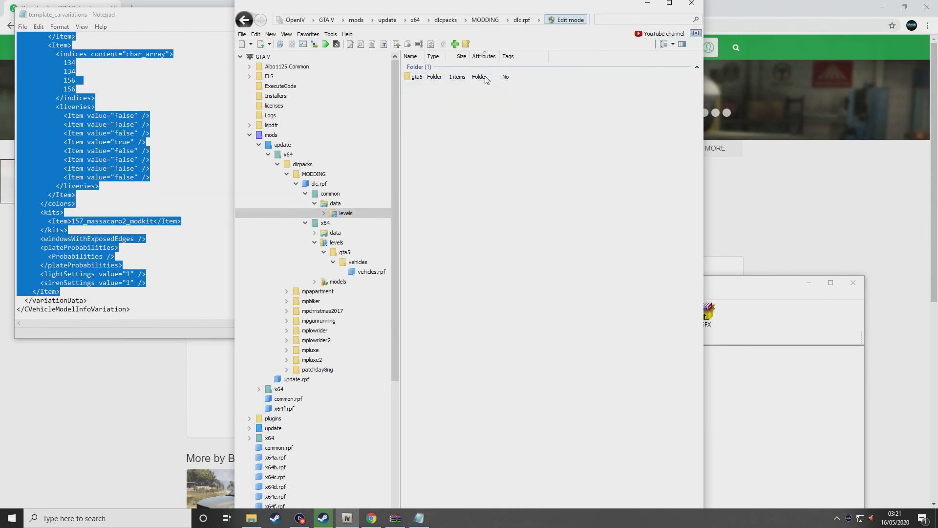
double_click(486, 78)
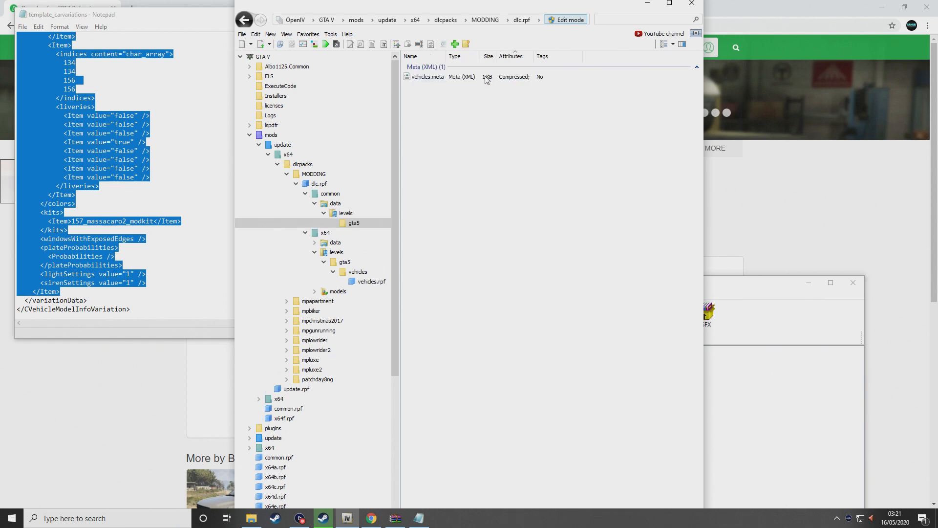
click(486, 76)
right_click(487, 78)
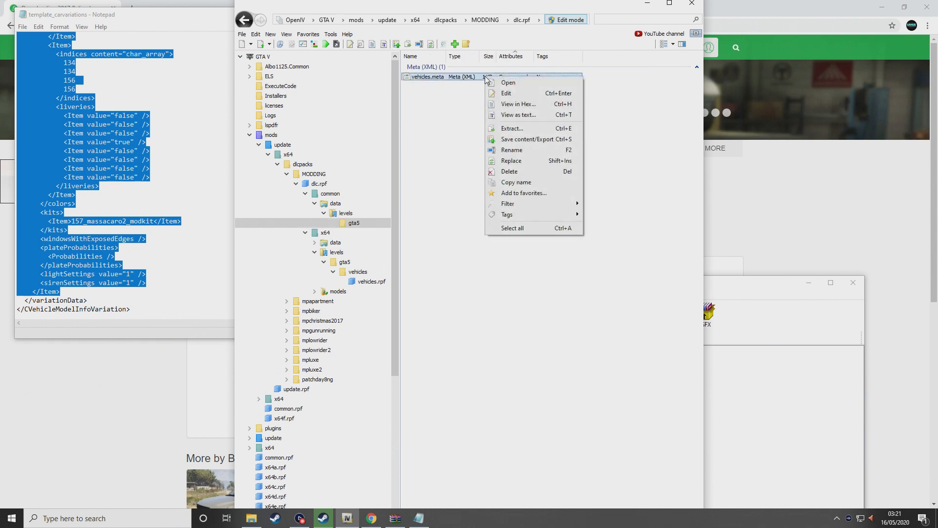
click(499, 93)
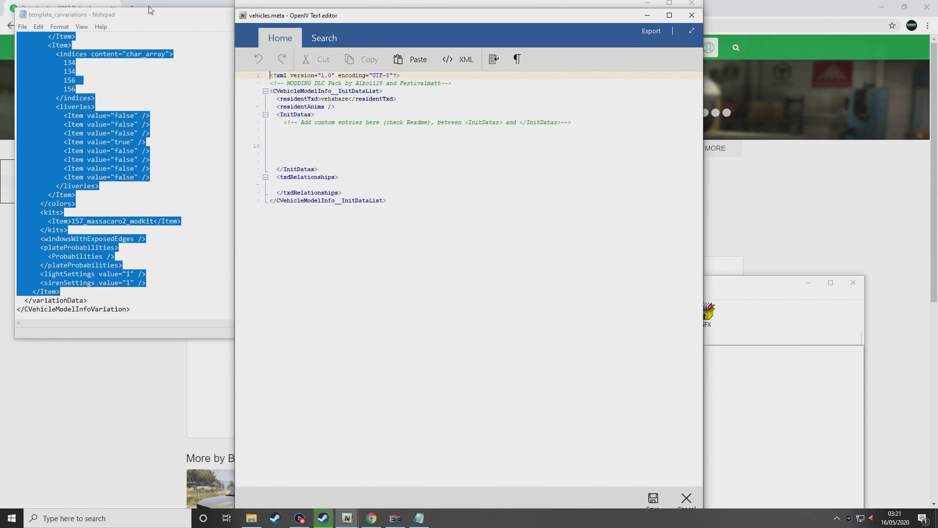
key(alt+Tab)
click(619, 16)
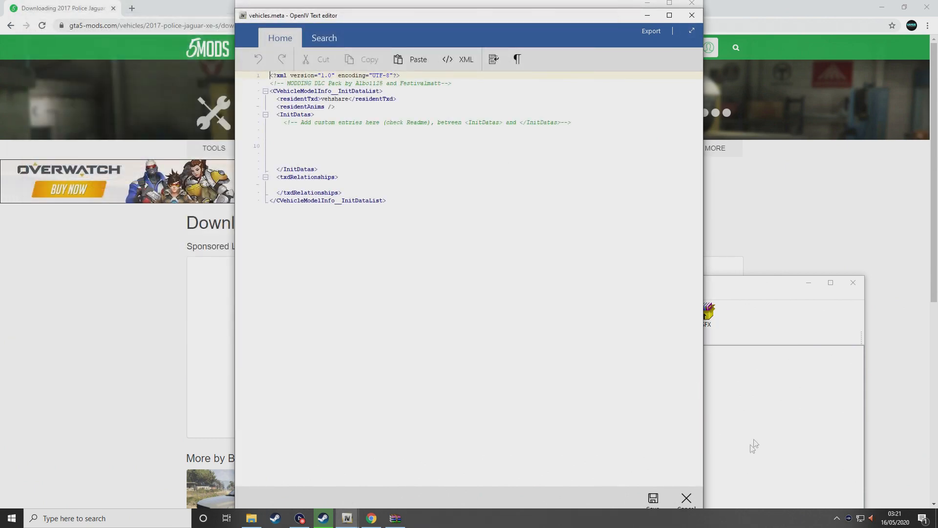
click(754, 444)
Open template_vehicles.meta in Notepad, move it aside, and search it for police2
double_click(459, 400)
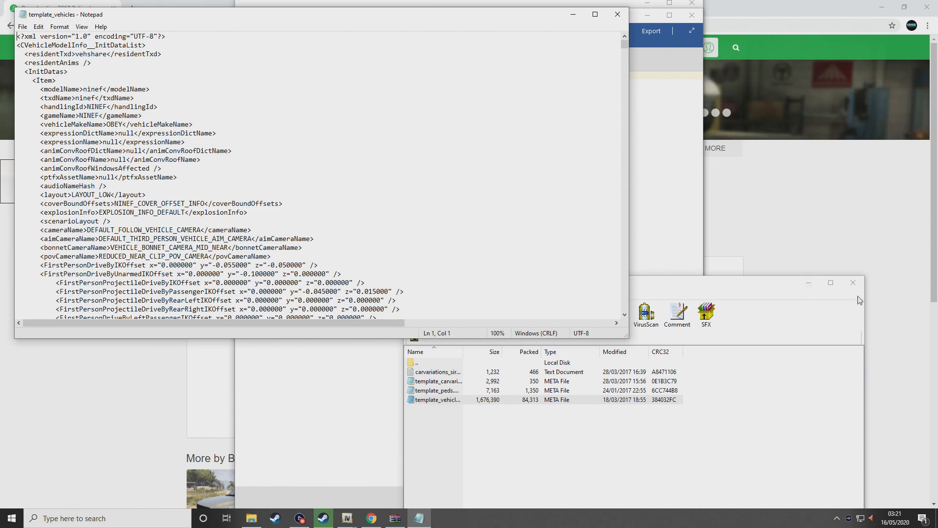
click(854, 282)
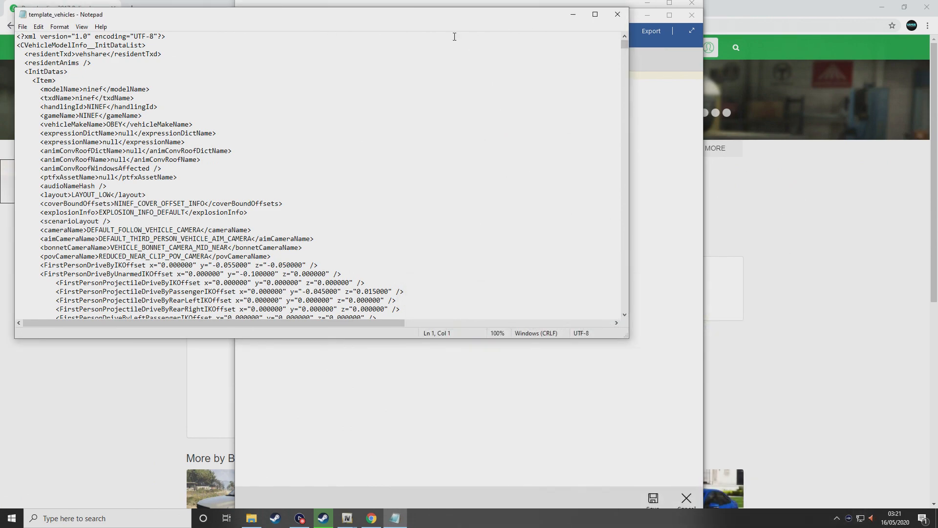
drag(410, 22, 560, 149)
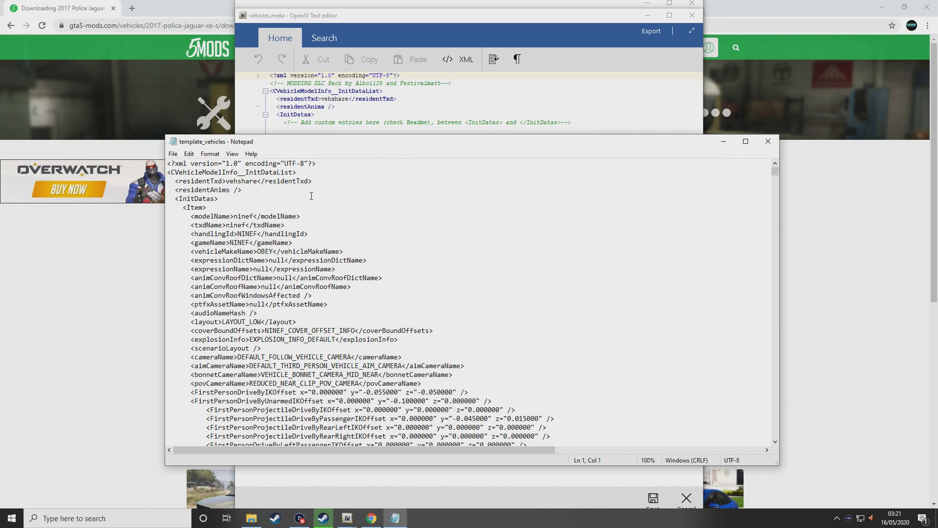
click(298, 194)
key(ctrl+f)
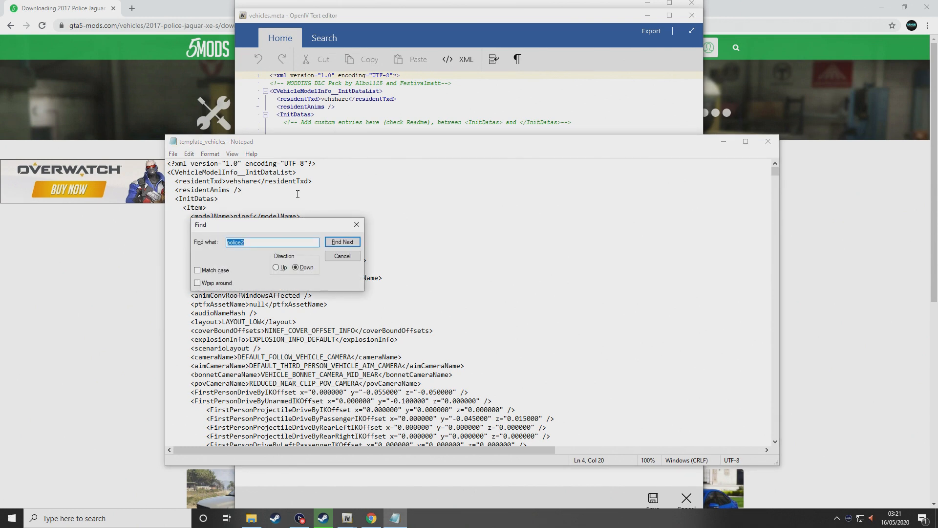
key(Return)
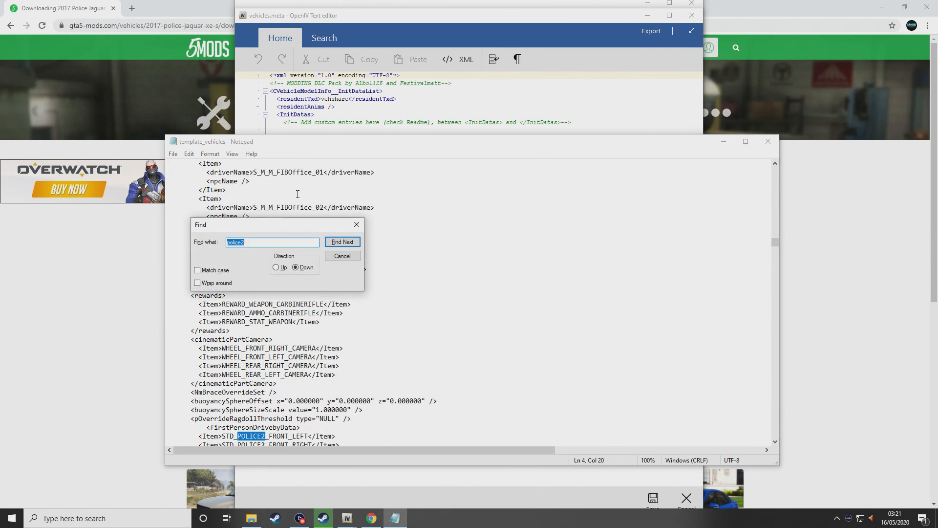
key(Return)
key(Return)
key(Return)
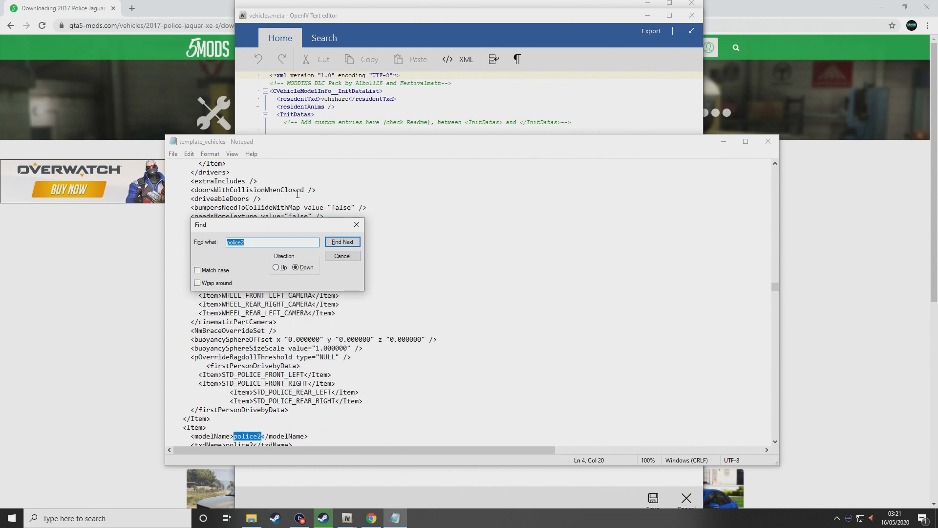
key(Return)
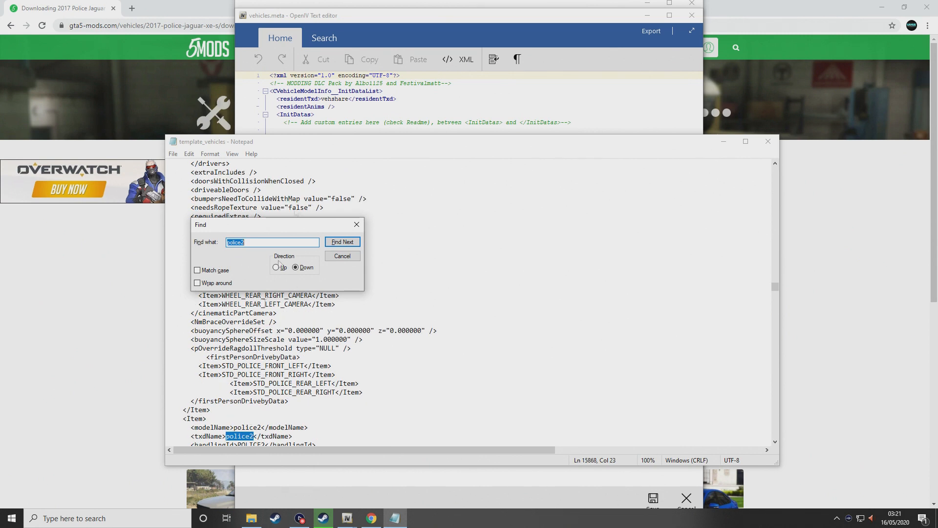
Search the template for fbi, then for police, to locate the police model entry
text(fbi)
key(Return)
key(Return)
key(Return)
key(Return)
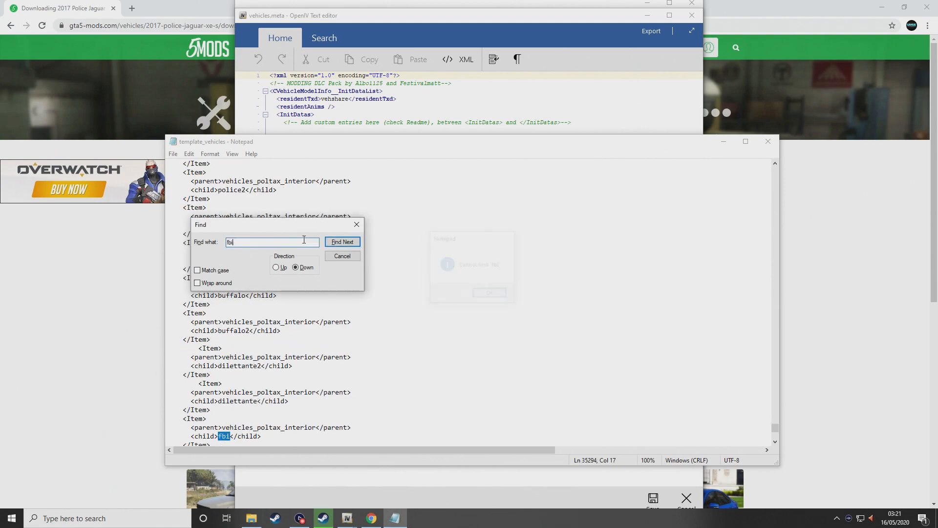
drag(776, 429, 787, 165)
click(733, 218)
click(336, 245)
click(336, 245)
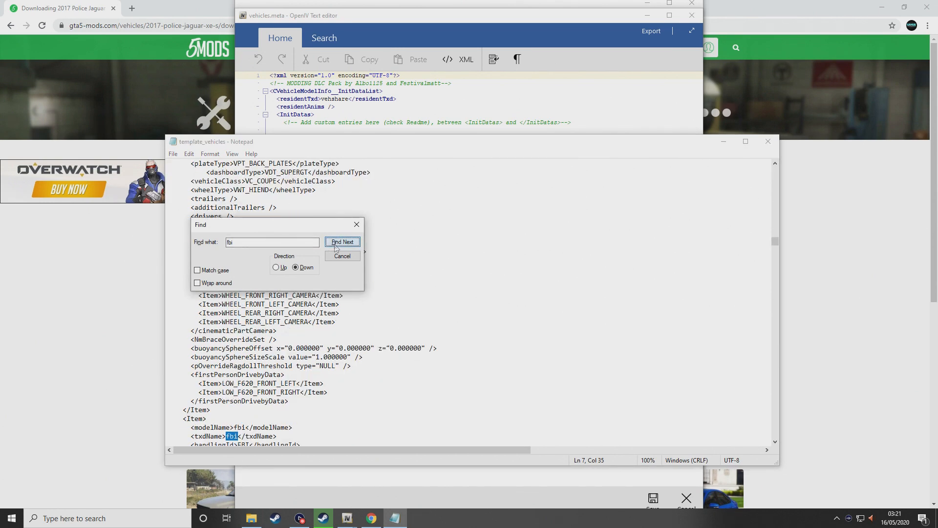
click(336, 242)
click(335, 243)
click(336, 243)
click(335, 243)
double_click(274, 240)
key(BackSpace)
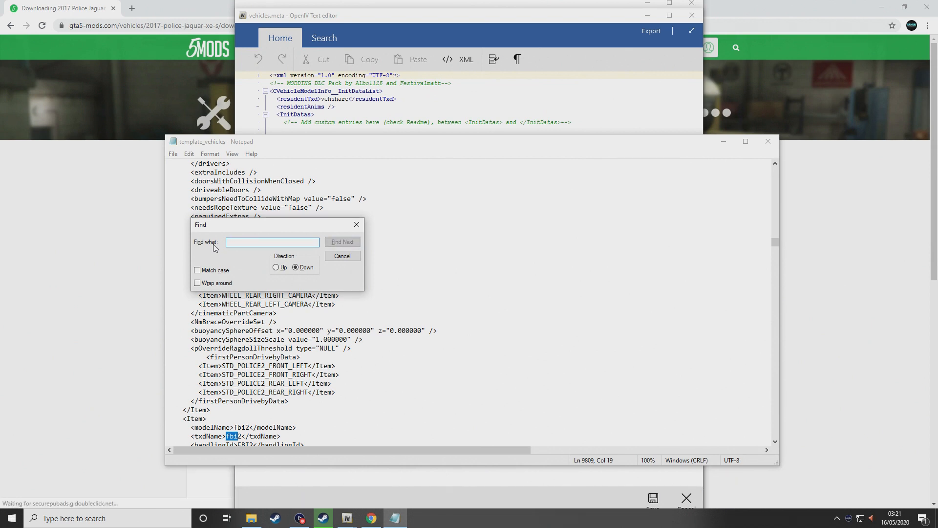
text(police)
key(Return)
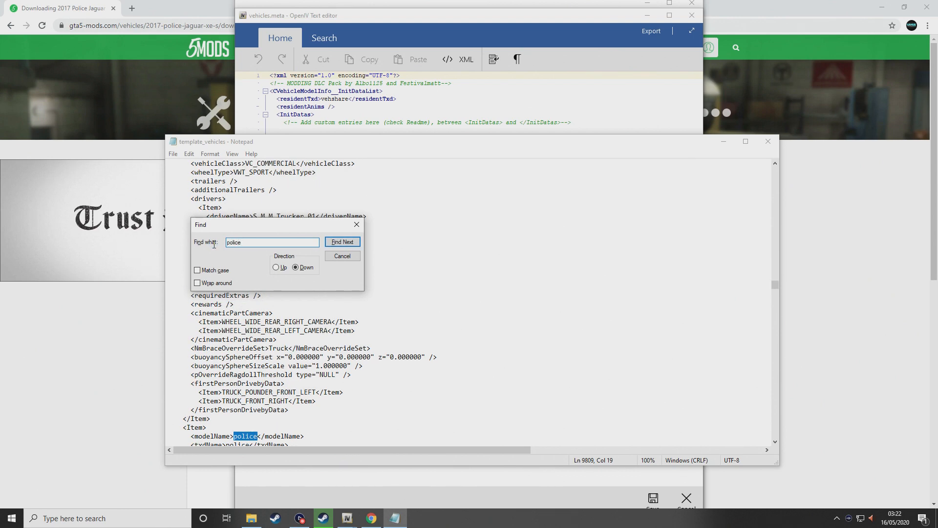
click(357, 225)
Select and copy the whole police vehicle entry block, then close the template
scroll(267, 300, down, 6)
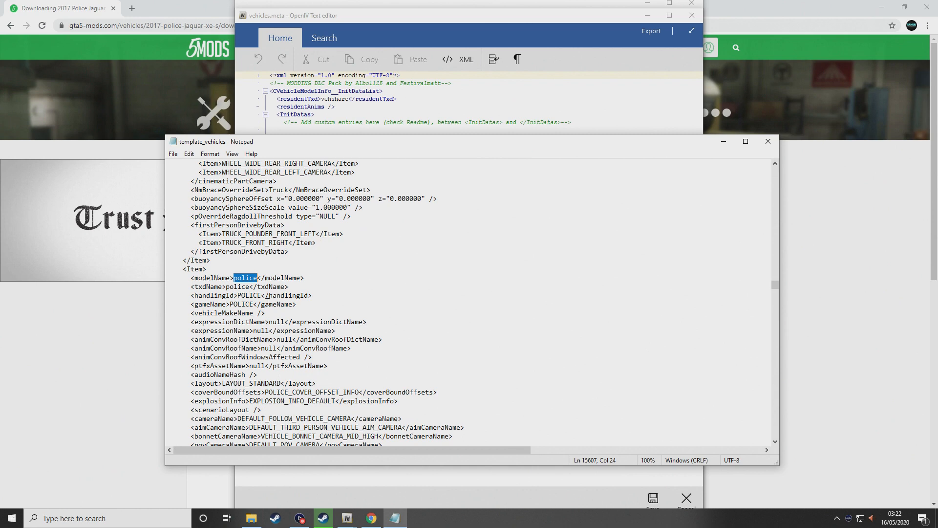
scroll(213, 281, down, 1)
drag(184, 245, 309, 320)
scroll(337, 266, down, 20)
scroll(315, 275, down, 19)
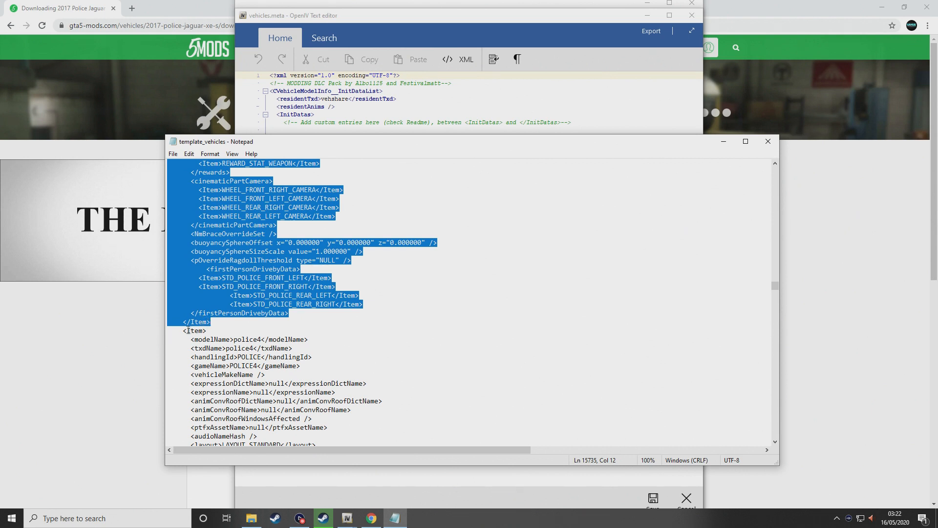
scroll(205, 327, down, 1)
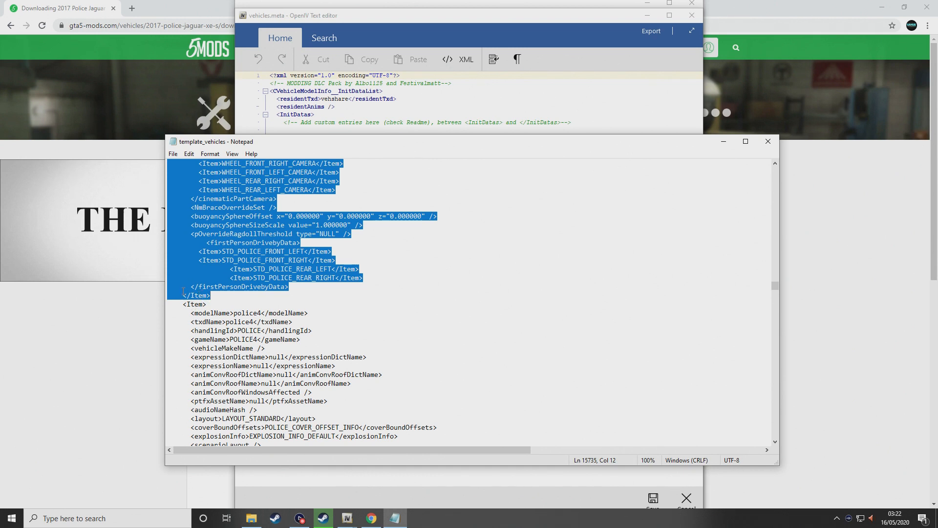
right_click(237, 231)
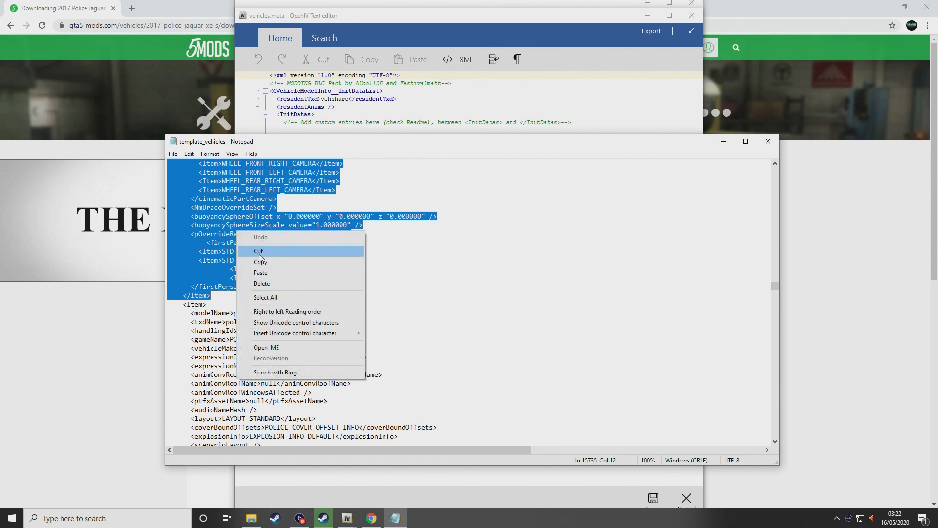
click(252, 263)
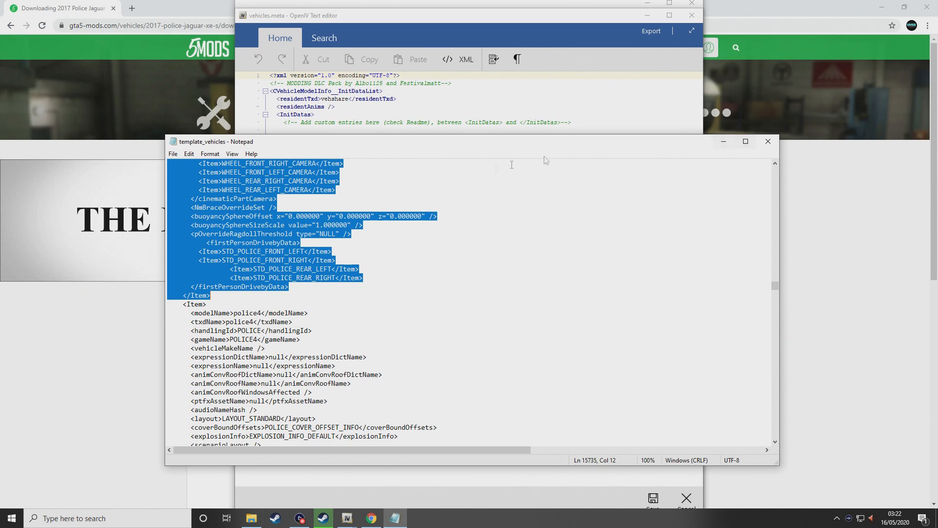
click(769, 141)
Paste the police vehicle entry into vehicles.meta at line 8
click(296, 128)
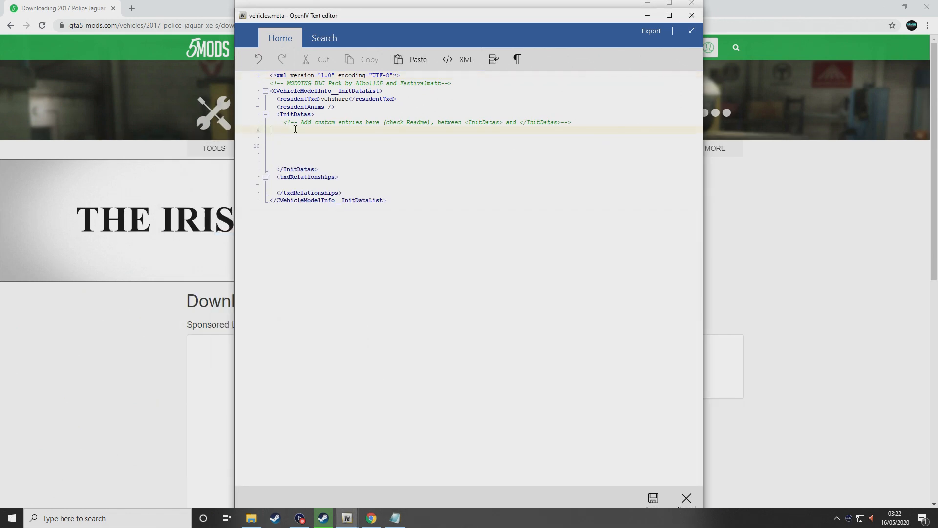
right_click(295, 129)
click(318, 157)
scroll(321, 256, up, 10)
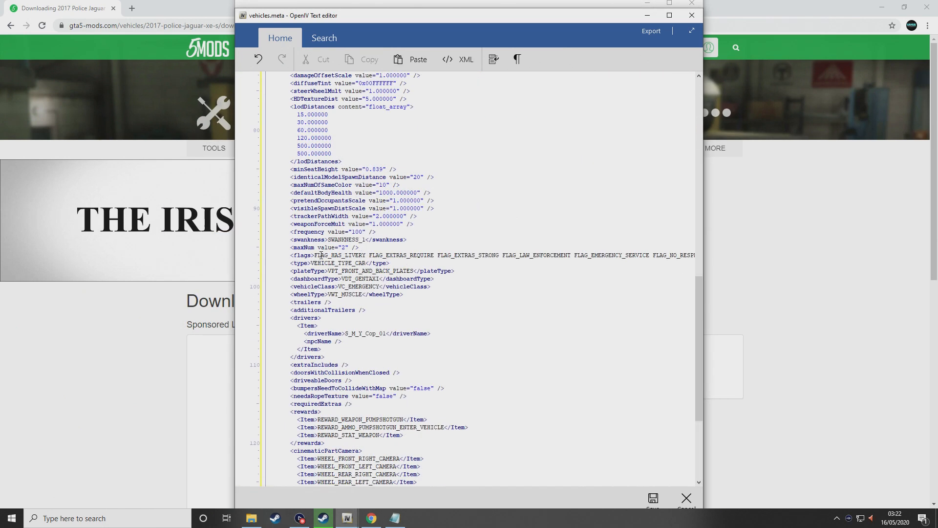
scroll(321, 255, up, 4)
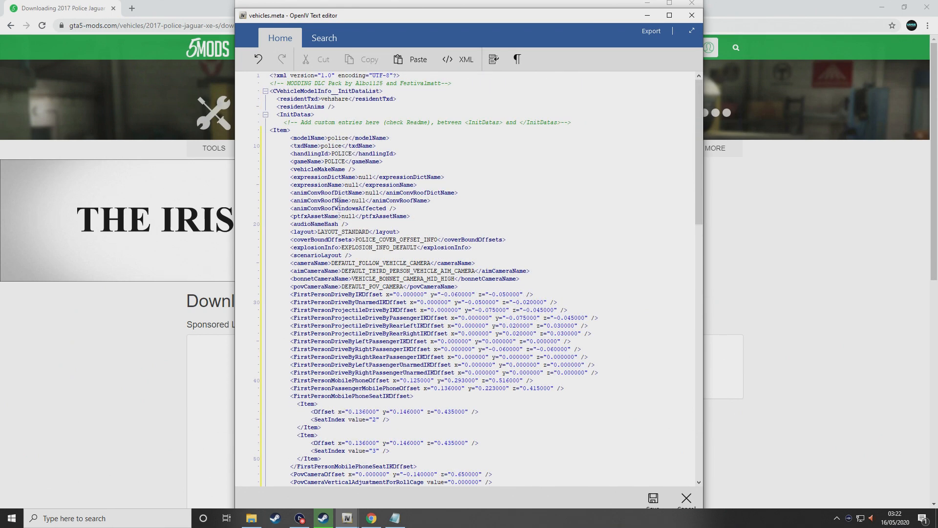
Append 5 to modelName, txdName and gameName, making them police5 and POLICE5
click(351, 138)
text(5)
key(Down)
key(Left)
key(Left)
key(Left)
text(5)
key(Down)
key(Down)
text(5)
Replace POLICE in the handlingId value with baller2
key(Up)
drag(353, 155, 335, 157)
click(357, 154)
click(353, 155)
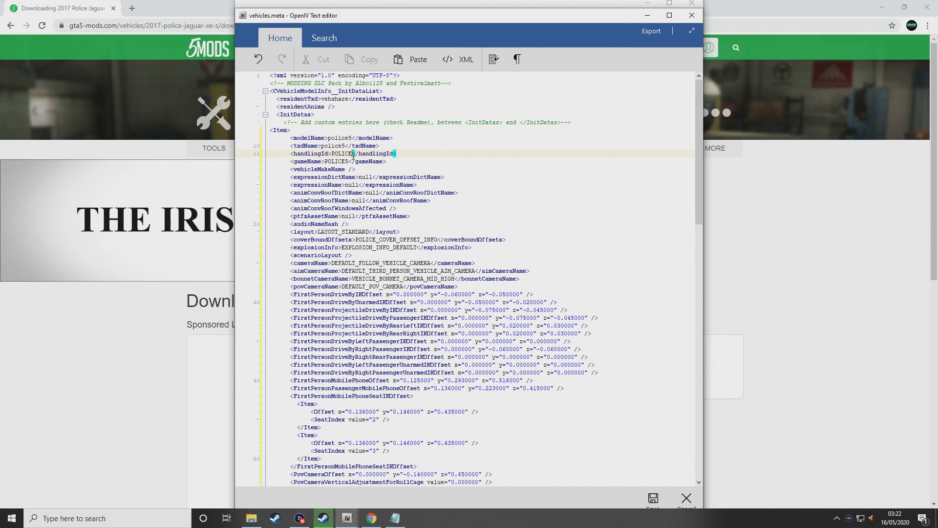
key(BackSpace)
key(BackSpace)
key(BackSpace)
key(BackSpace)
key(BackSpace)
key(BackSpace)
text(baller2)
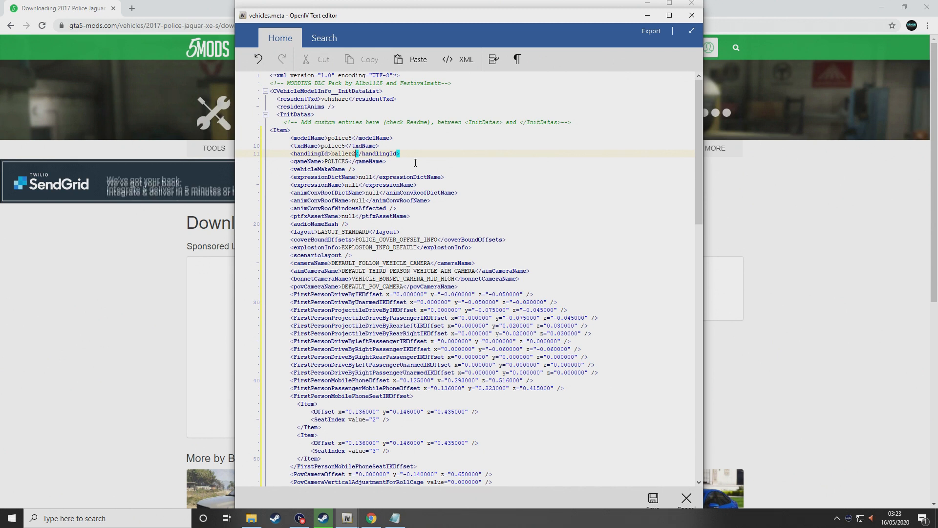
Retype handlingId as baller2 and remove the self-closing slash from <audioNameHash />
key(BackSpace)
key(BackSpace)
key(BackSpace)
key(BackSpace)
key(BackSpace)
key(BackSpace)
key(BackSpace)
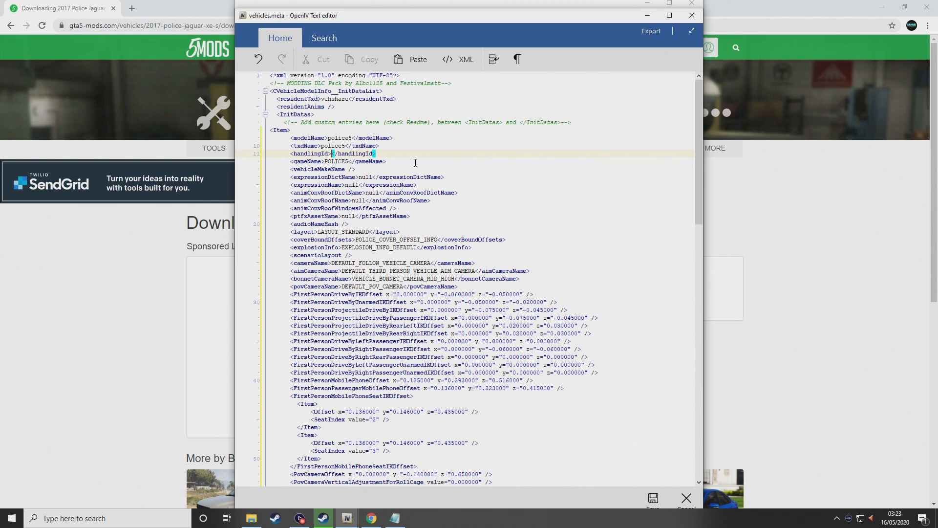
text(police)
key(BackSpace)
key(BackSpace)
key(BackSpace)
key(BackSpace)
key(BackSpace)
key(BackSpace)
text(baller2)
click(345, 224)
key(BackSpace)
key(BackSpace)
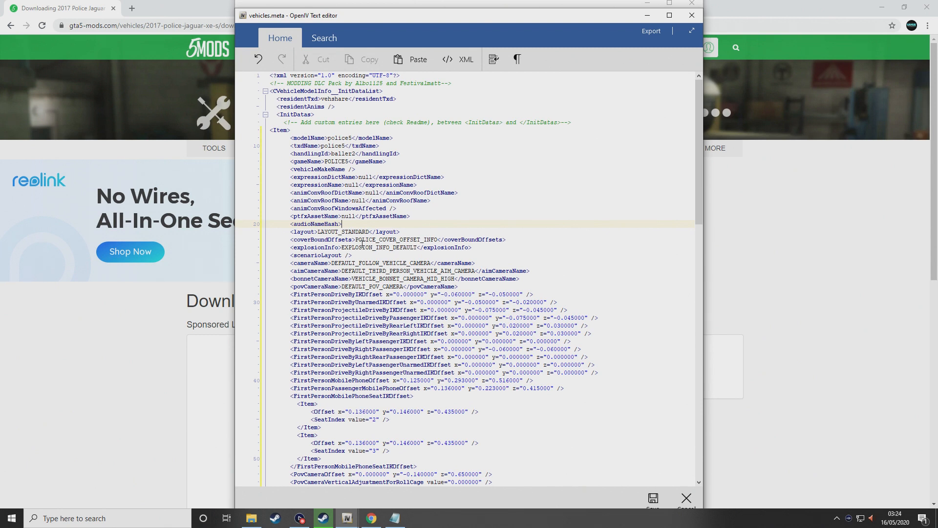
Type POLICE into audioNameHash and add the closing </audioNameHash> tag
text(POLICE)
text(uid)
text(h>)
drag(292, 224, 365, 224)
click(365, 224)
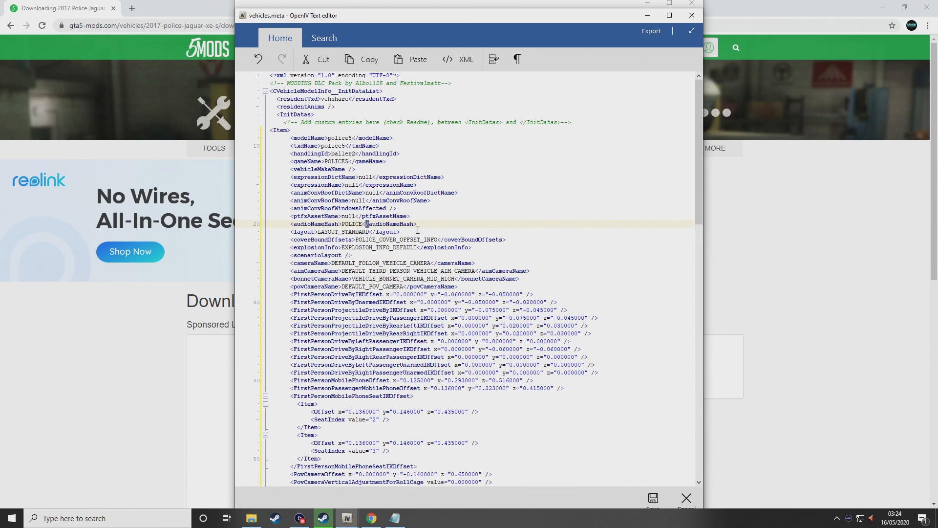
Review the police5 entry, checking diffuseTint 0x00FFFFFF, then save vehicles.meta and close the editor
scroll(348, 220, down, 2)
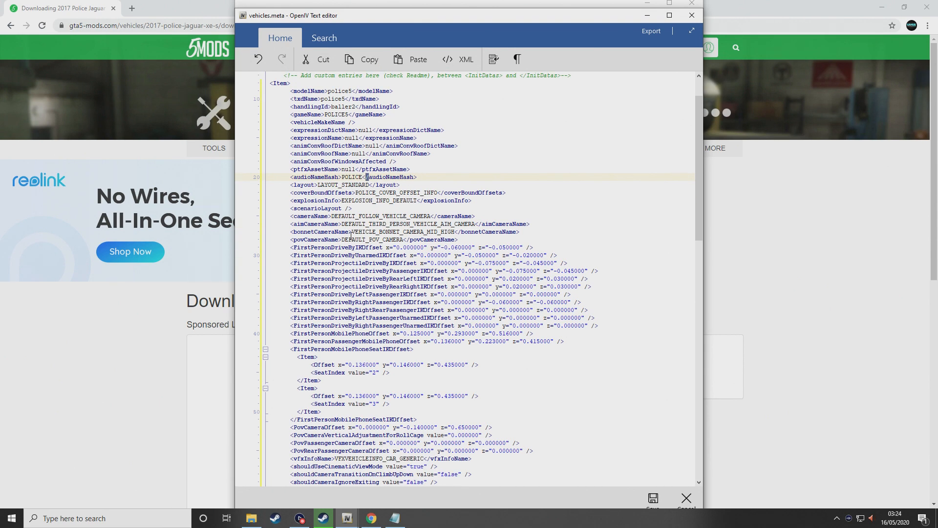
scroll(350, 235, down, 12)
scroll(355, 192, down, 10)
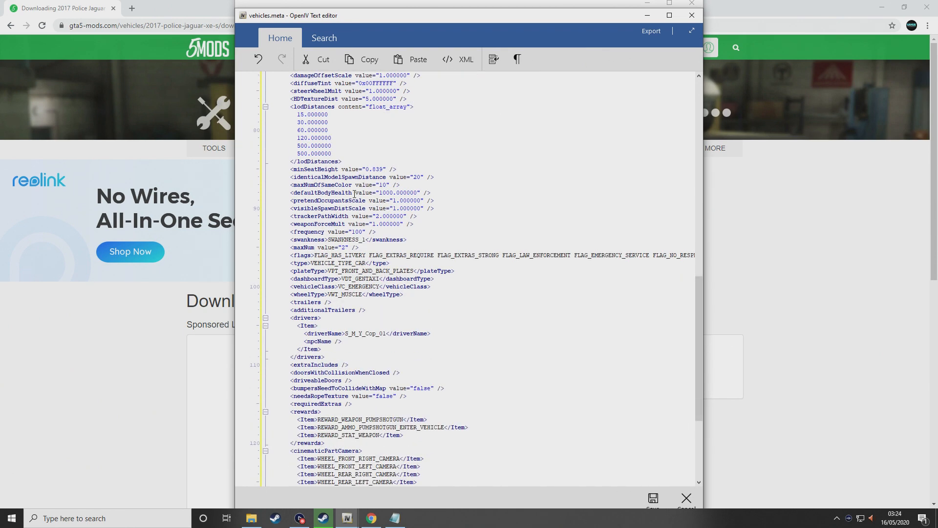
scroll(355, 195, down, 8)
scroll(330, 259, up, 8)
scroll(330, 259, down, 2)
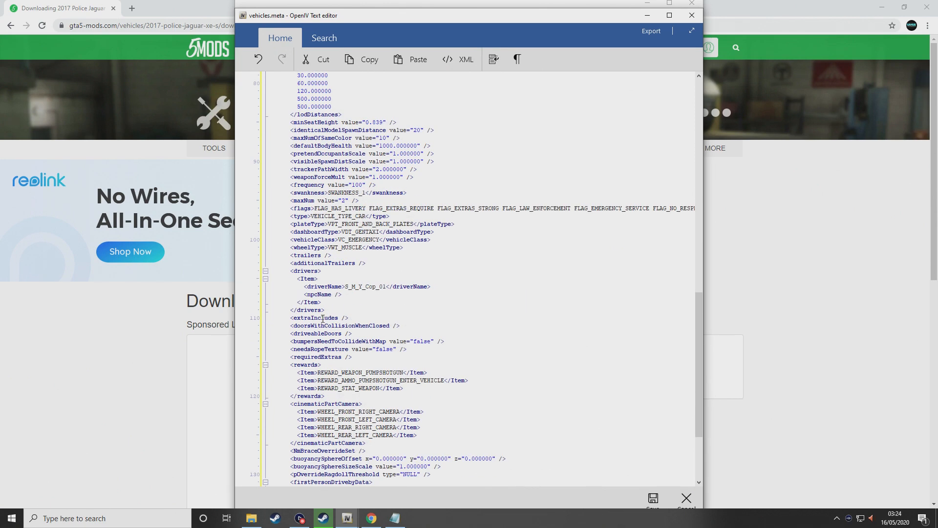
scroll(322, 319, up, 9)
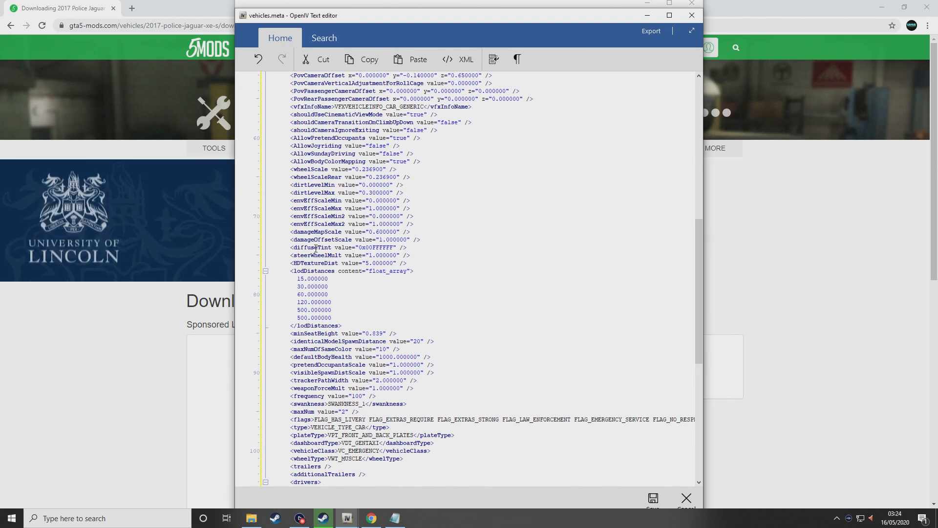
drag(362, 248, 397, 247)
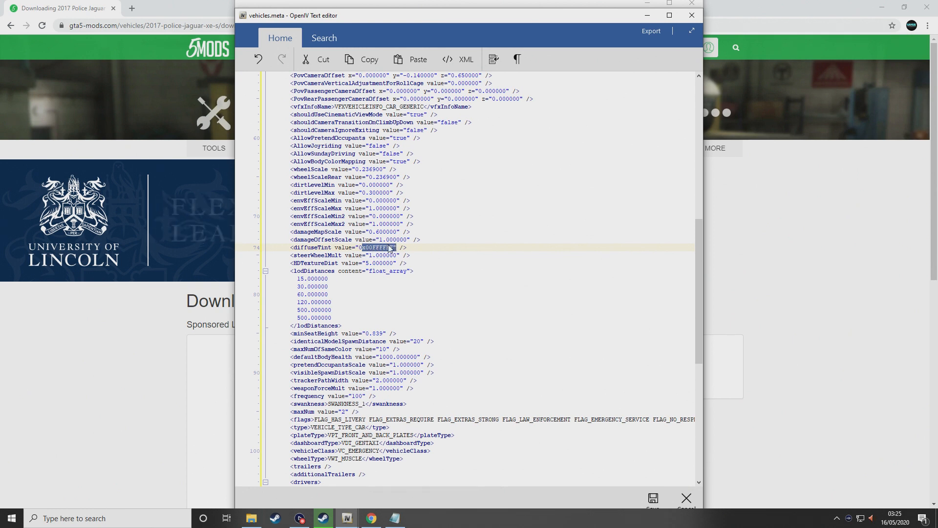
click(652, 503)
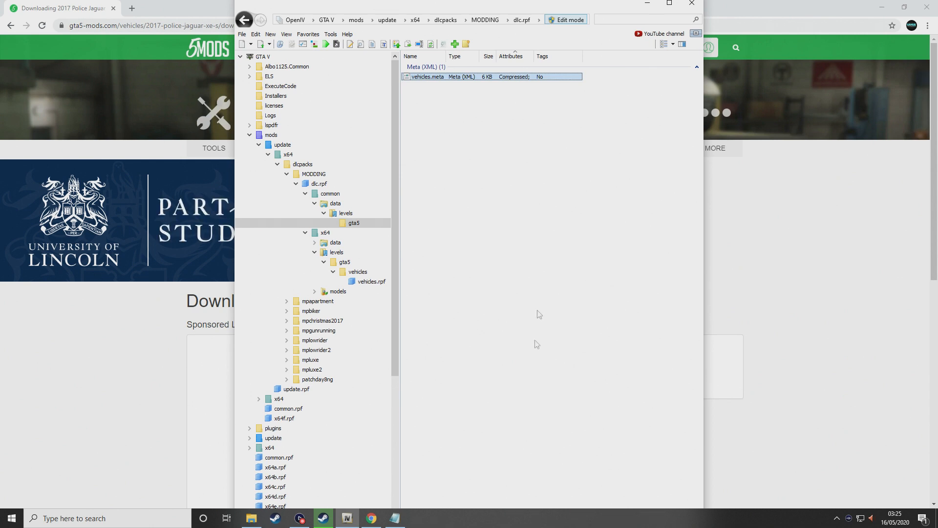
Close OpenIV and start Grand Theft Auto V in story mode from the Steam library
click(691, 5)
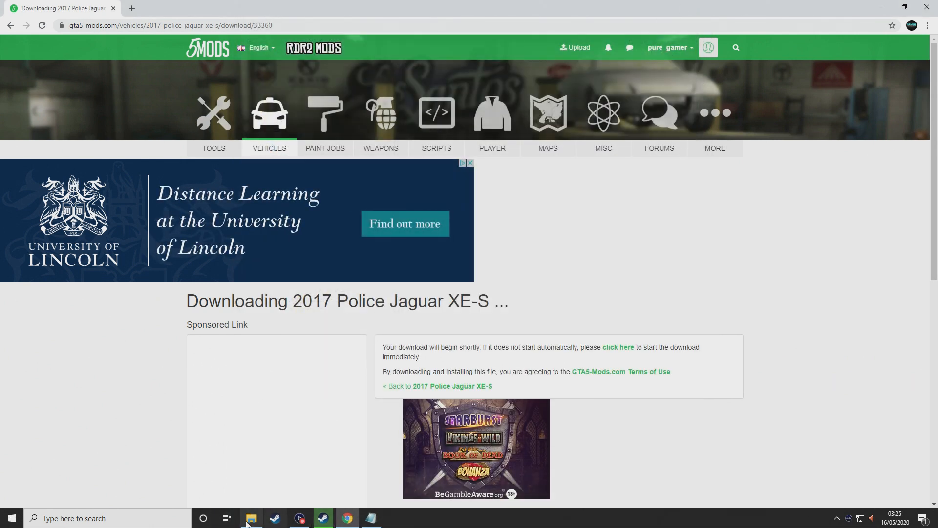
click(251, 520)
click(323, 518)
click(206, 209)
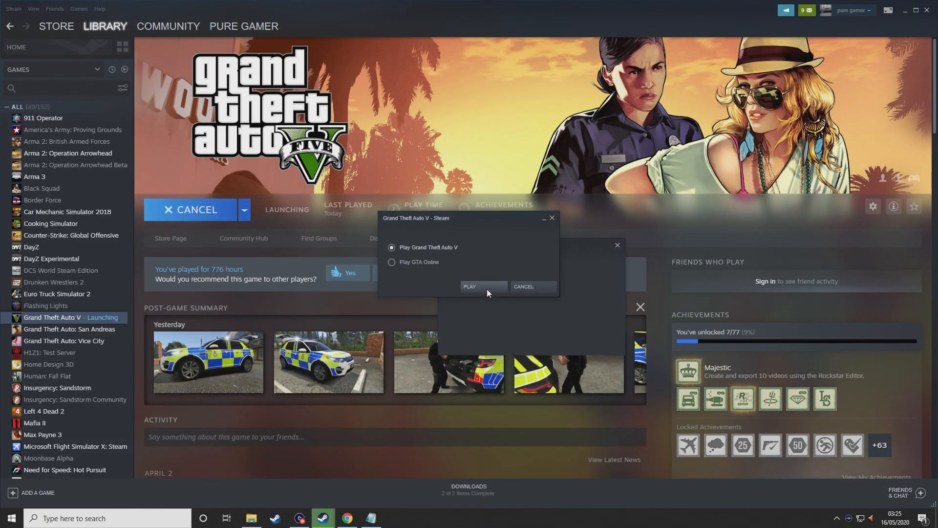
click(483, 286)
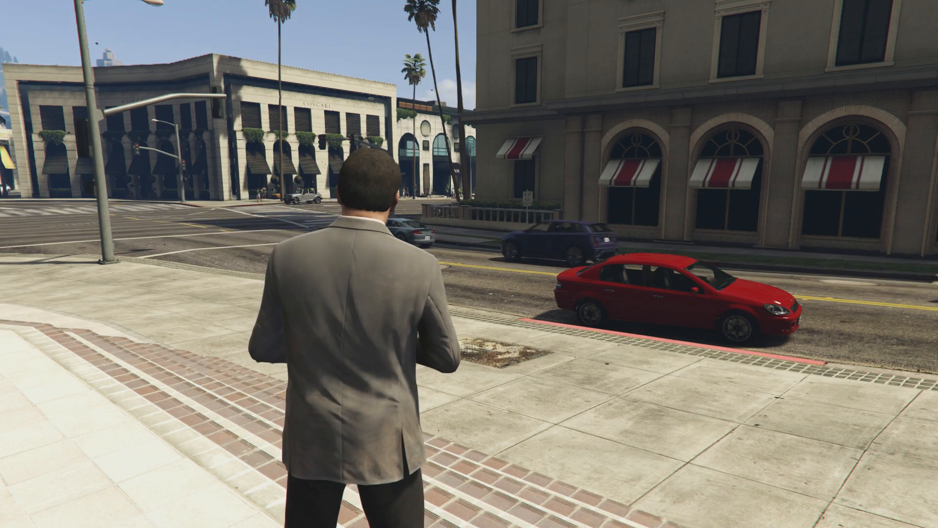
Spawn the new police car from the trainer's Vehicle Spawning > Added Vehicles Menu
key(F4)
key(Down)
key(Down)
key(Down)
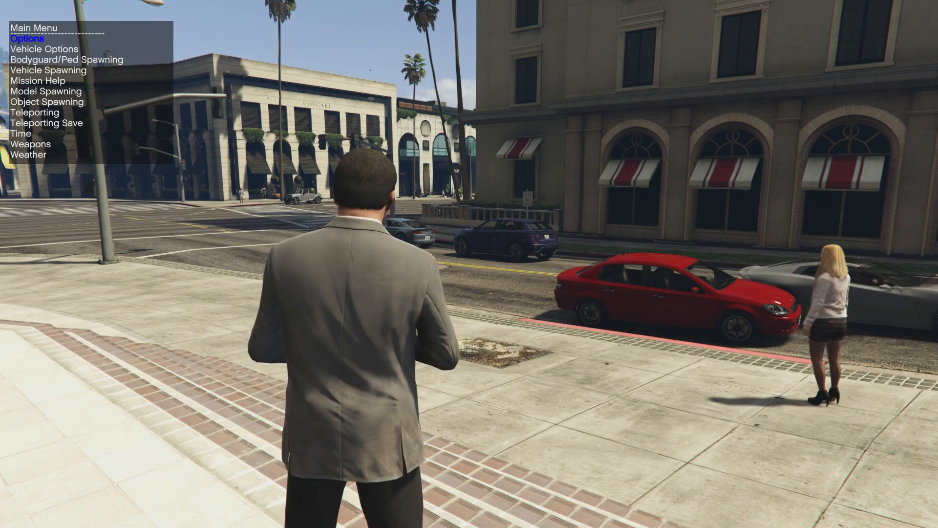
key(Return)
key(Up)
key(Up)
key(Up)
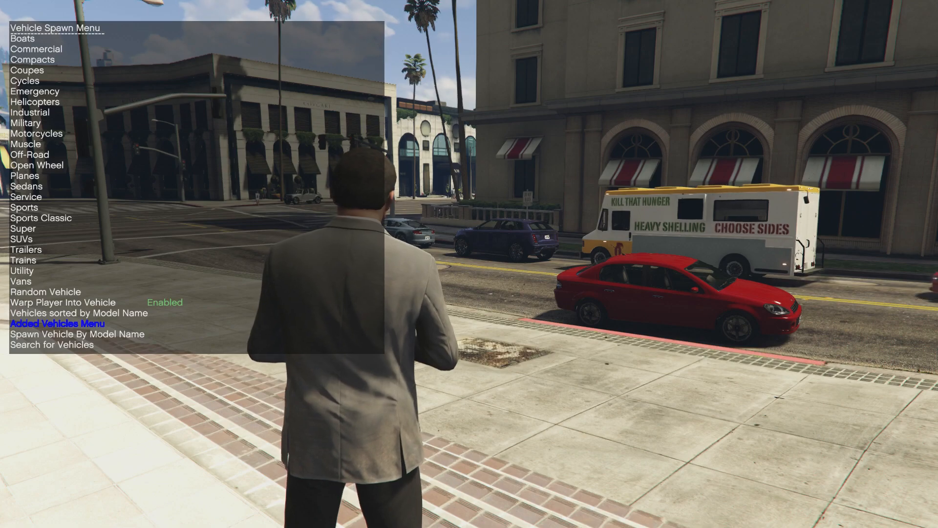
key(Return)
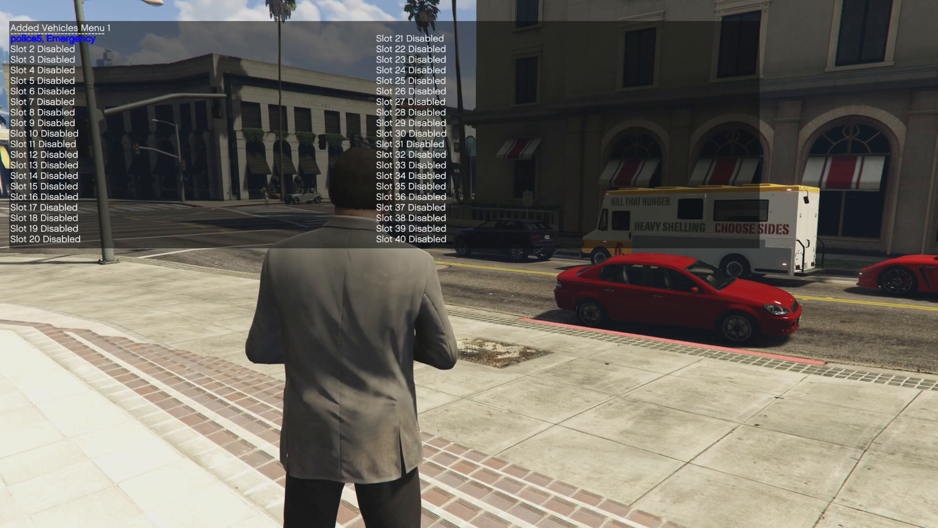
Walk the character toward the curb beside the spawned car, then bring up the pause menu
key(w)
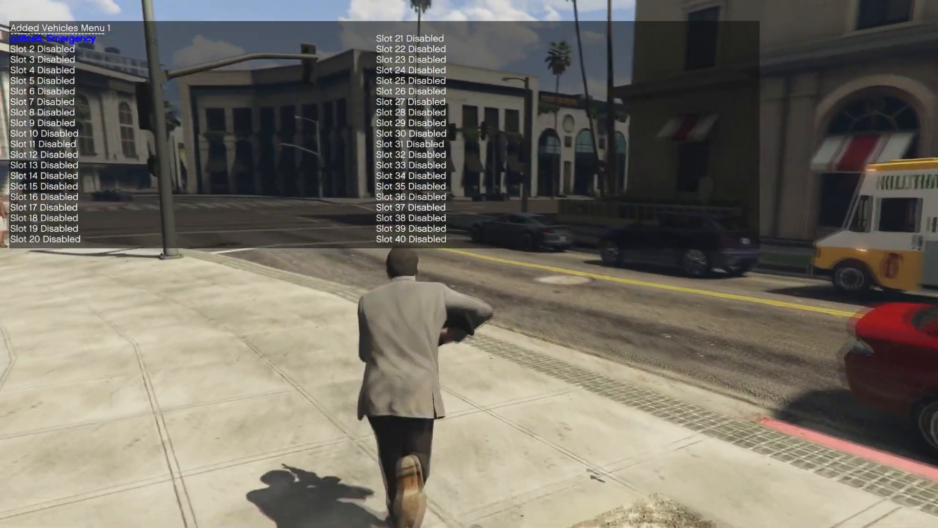
key(w)
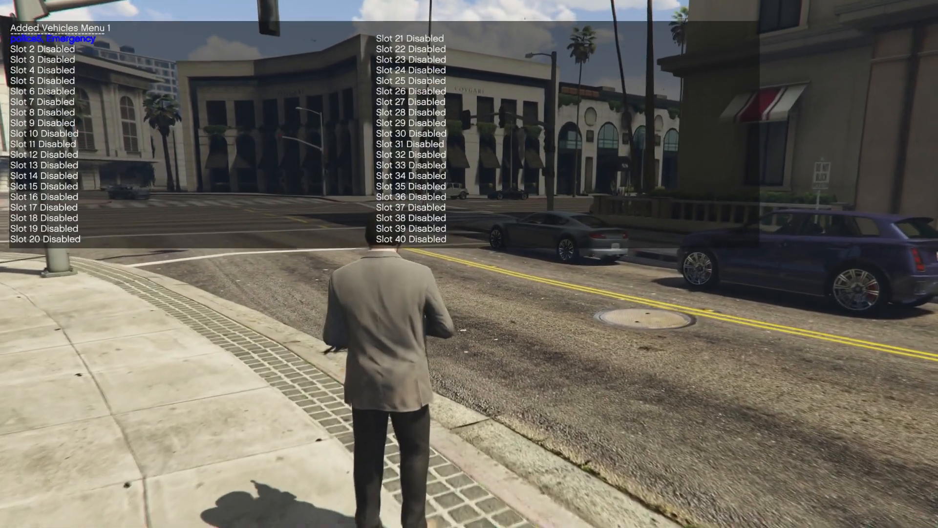
key(w)
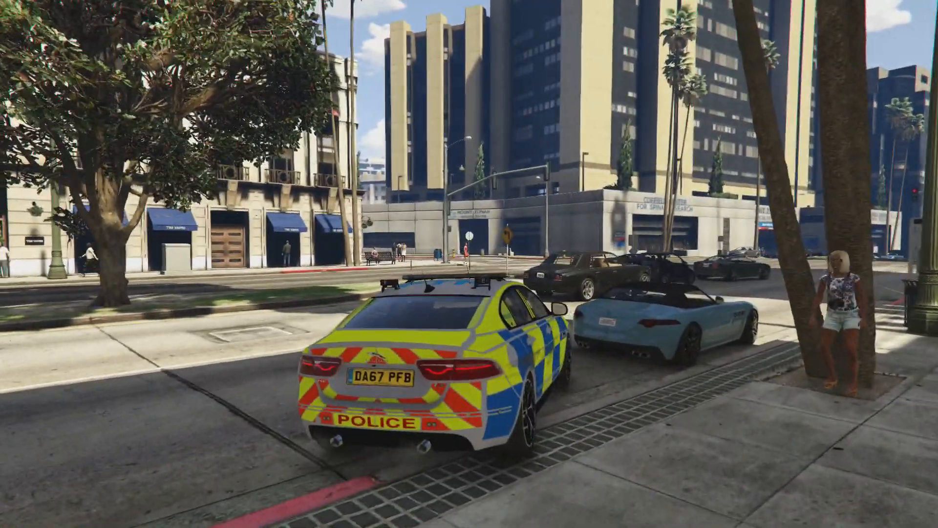
key(Escape)
Exit Grand Theft Auto V from the pause menu's GAME options
key(e)
key(e)
key(e)
key(e)
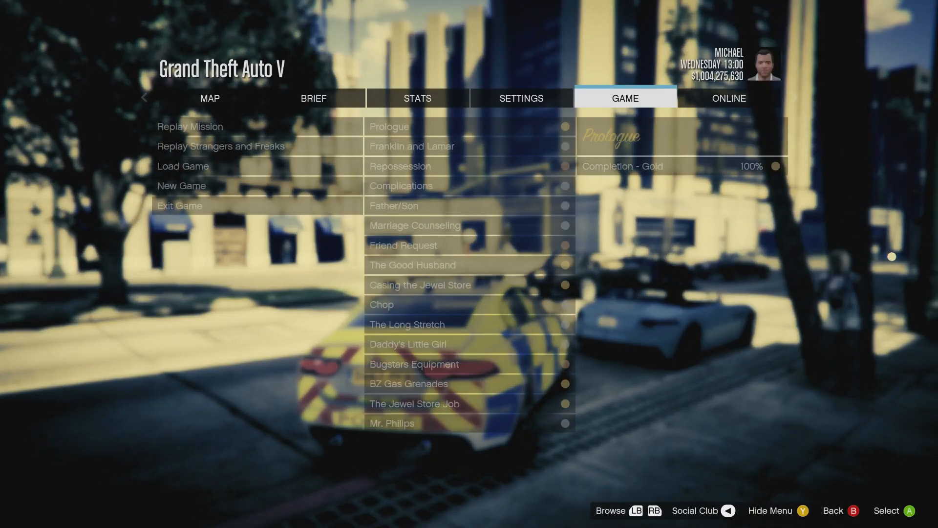
key(Return)
key(Up)
key(Return)
key(Return)
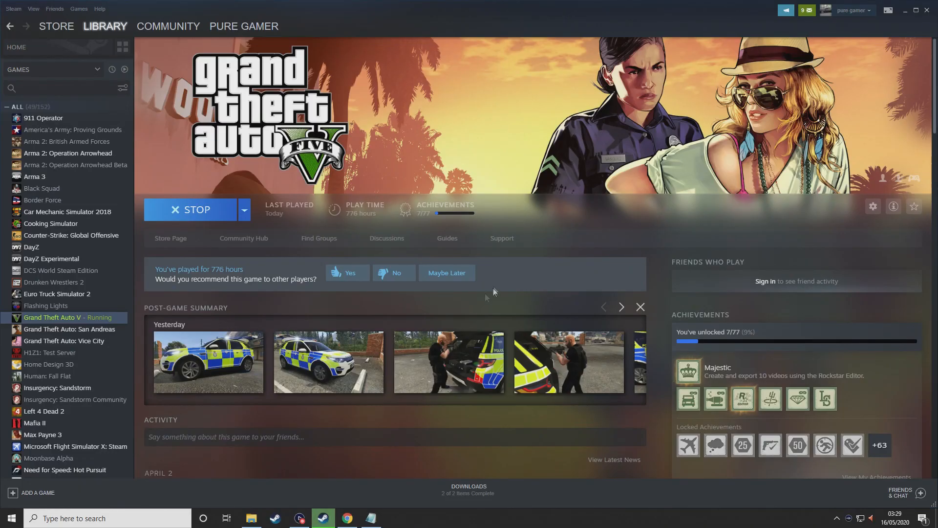
On gta5-mods, go back to the United Kingdom most-downloaded vehicles list and open page 4
mouse_move(347, 517)
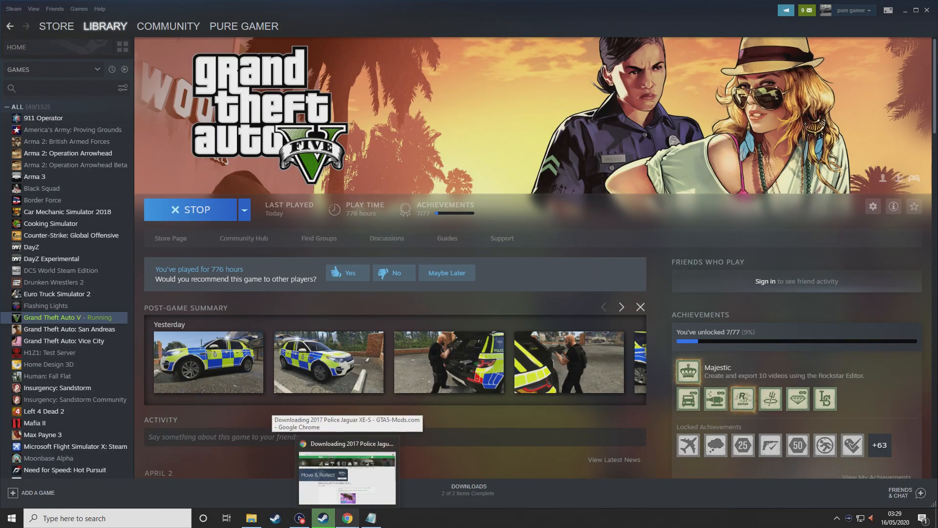
click(347, 518)
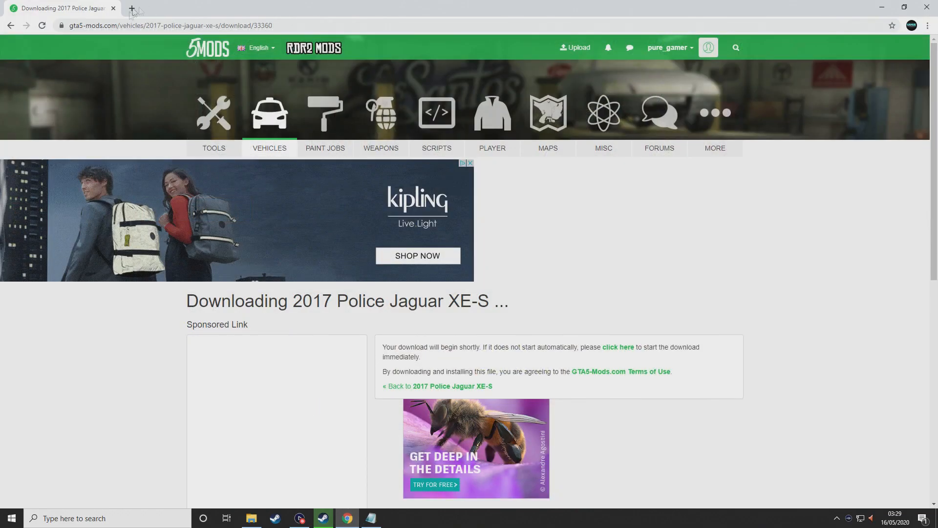
click(272, 151)
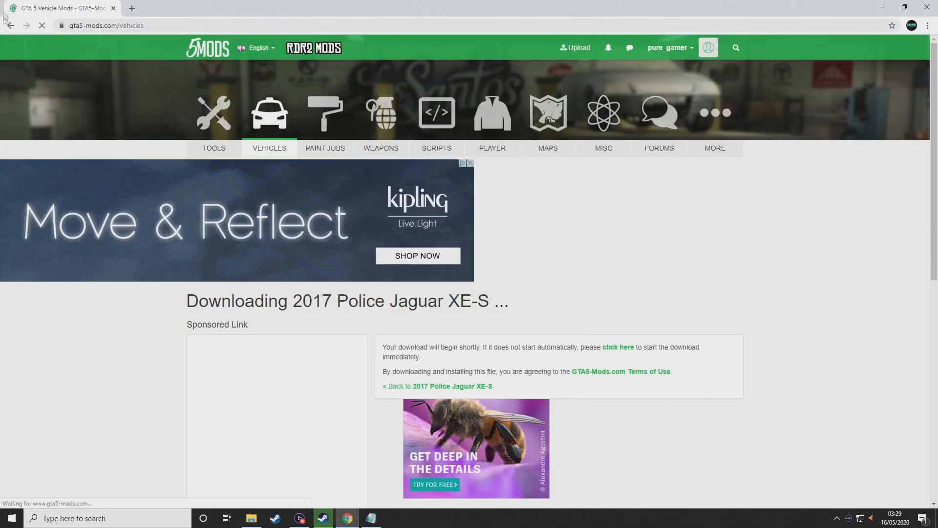
double_click(7, 27)
click(5, 28)
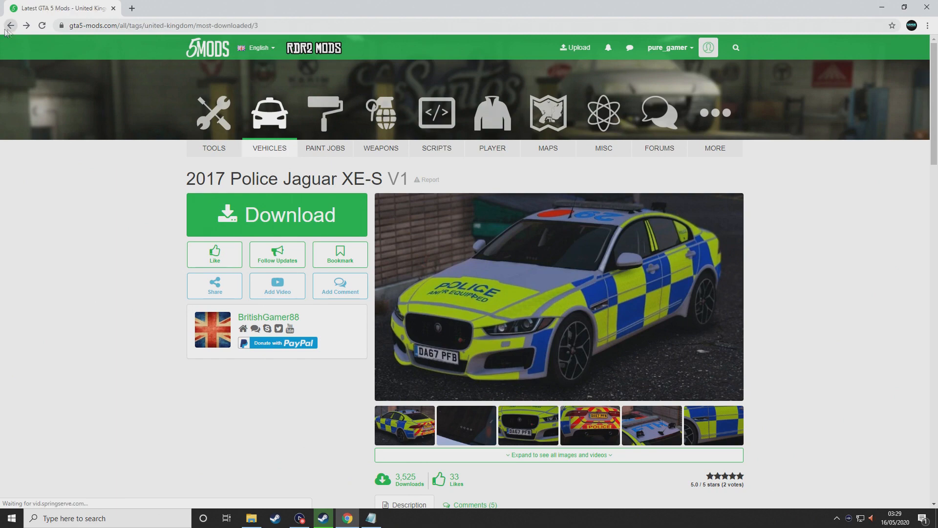
scroll(434, 253, down, 4)
click(440, 374)
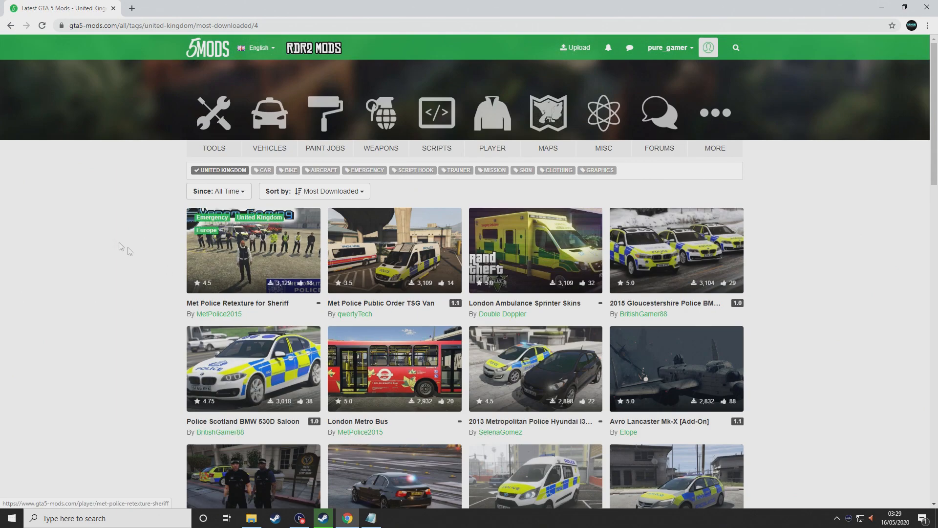
Download the BMW British Unmarked Pack [ELS | Replace] and close the leftover search tab
scroll(118, 242, down, 1)
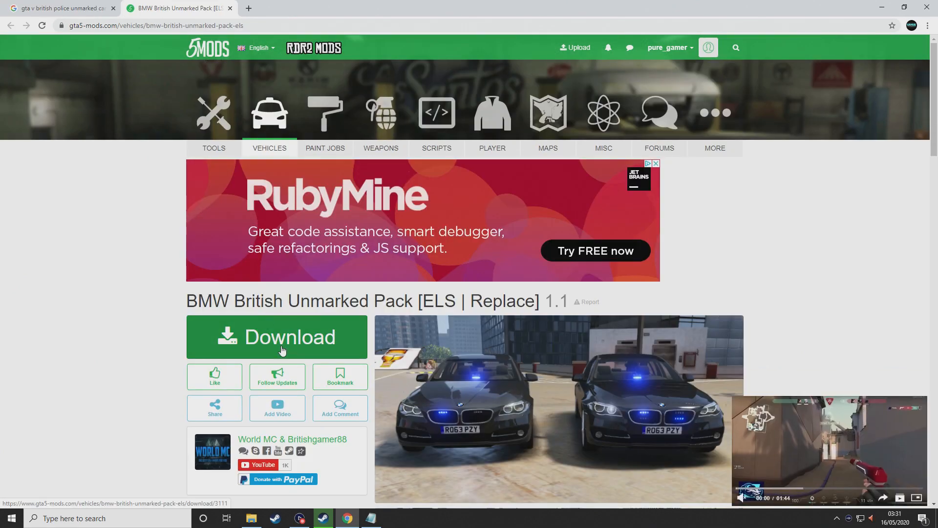
click(267, 346)
click(113, 9)
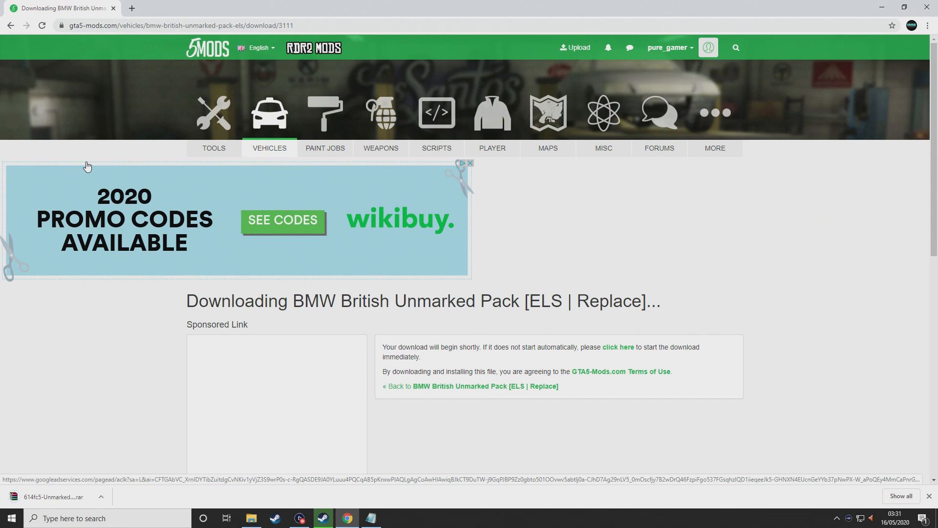
Open the downloaded BMW archive in WinRAR and browse into the Unmarked pack's fbi car files
click(45, 497)
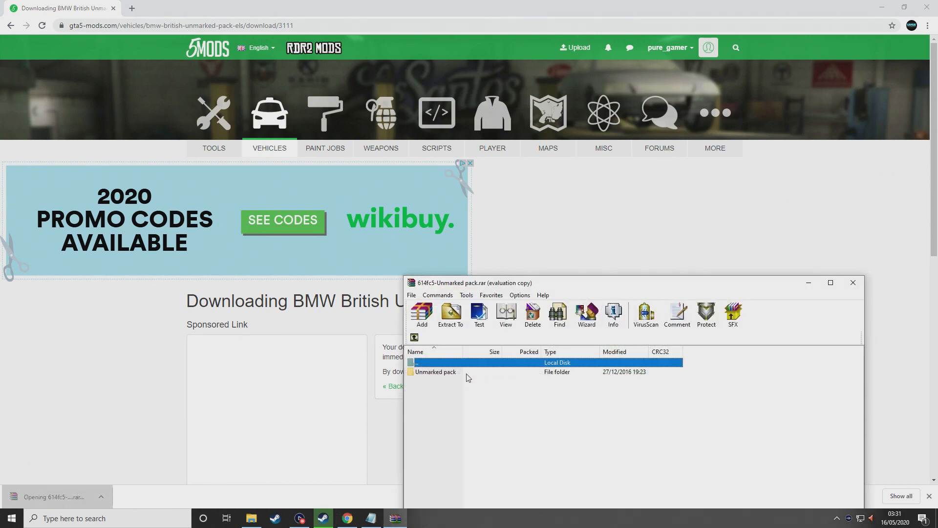
click(713, 378)
click(450, 373)
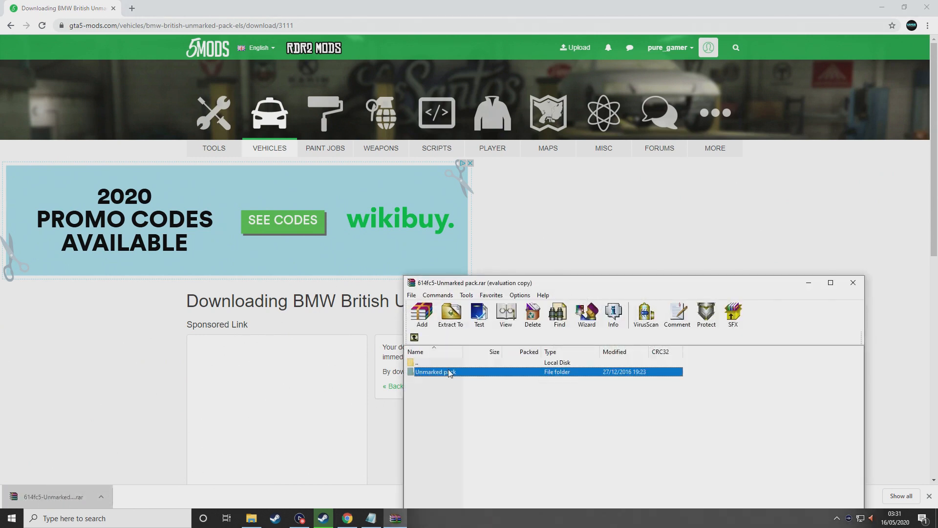
double_click(450, 373)
double_click(427, 382)
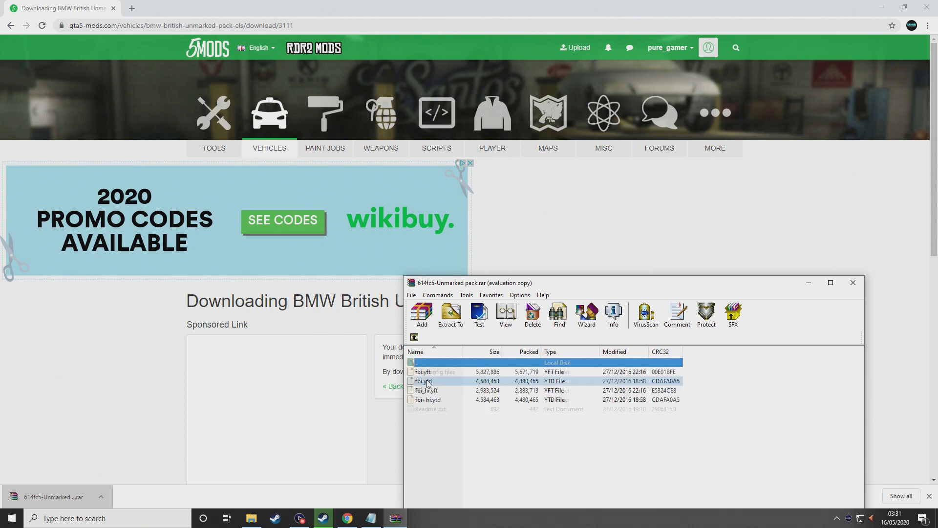
Rename fbi.yft to police6.yft
right_click(444, 372)
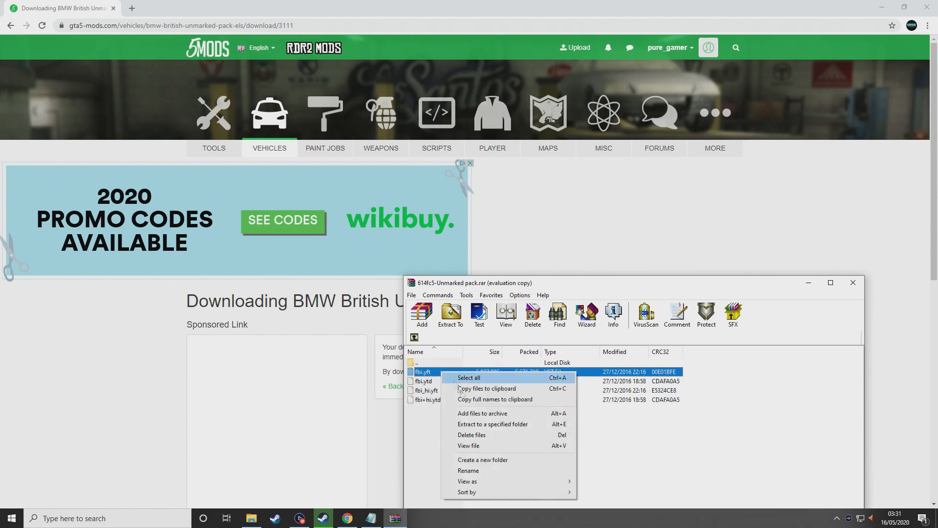
click(483, 472)
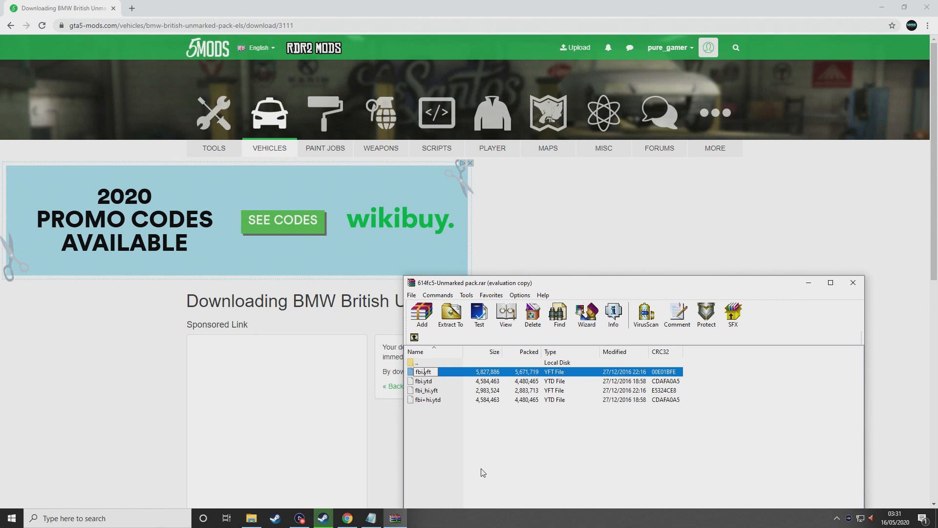
key(BackSpace)
text(police)
text(6)
key(Return)
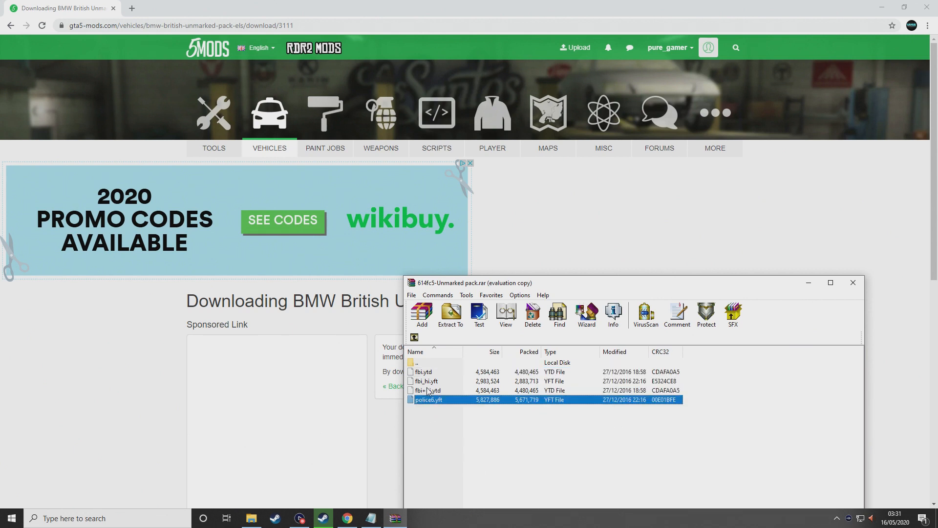
Rename fbi+hi.ytd to police6+hi.ytd
right_click(435, 392)
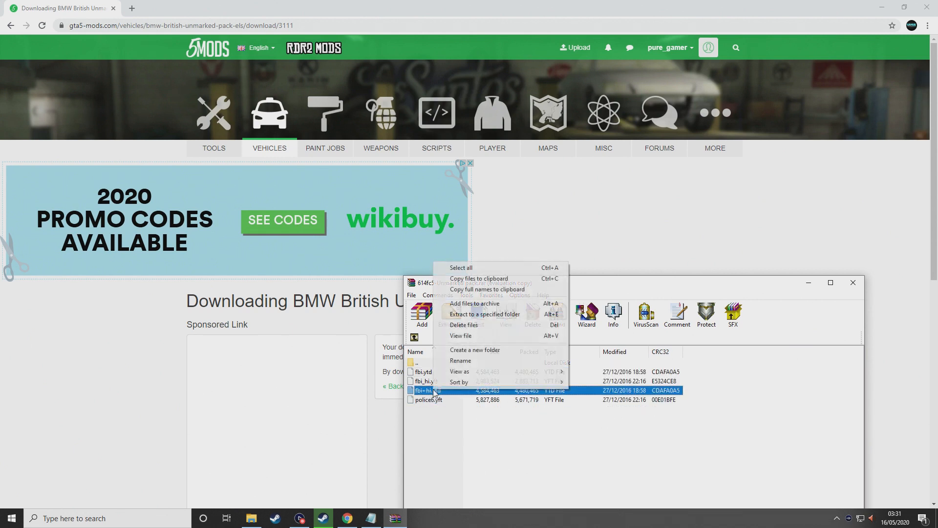
click(460, 361)
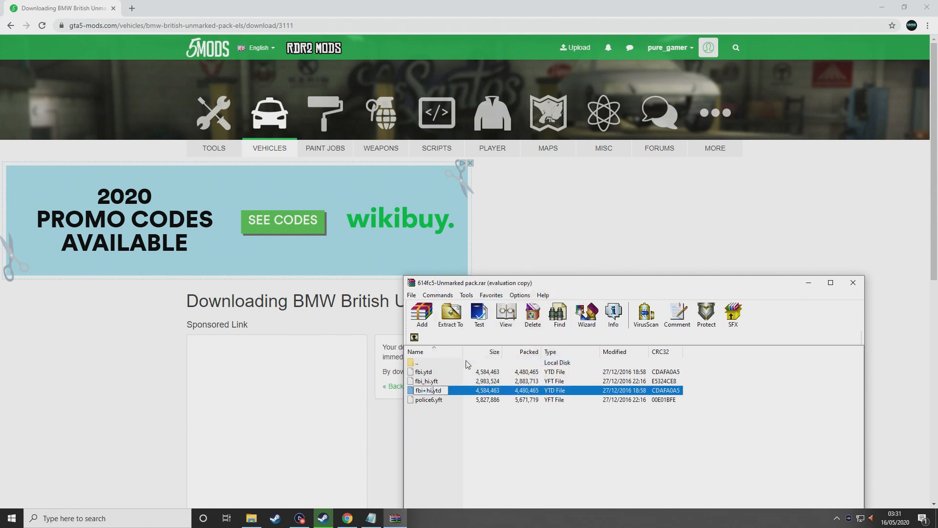
key(BackSpace)
key(BackSpace)
key(BackSpace)
text(police6)
key(Return)
Rename fbi_hi.yft to police6_hi.yft
right_click(429, 380)
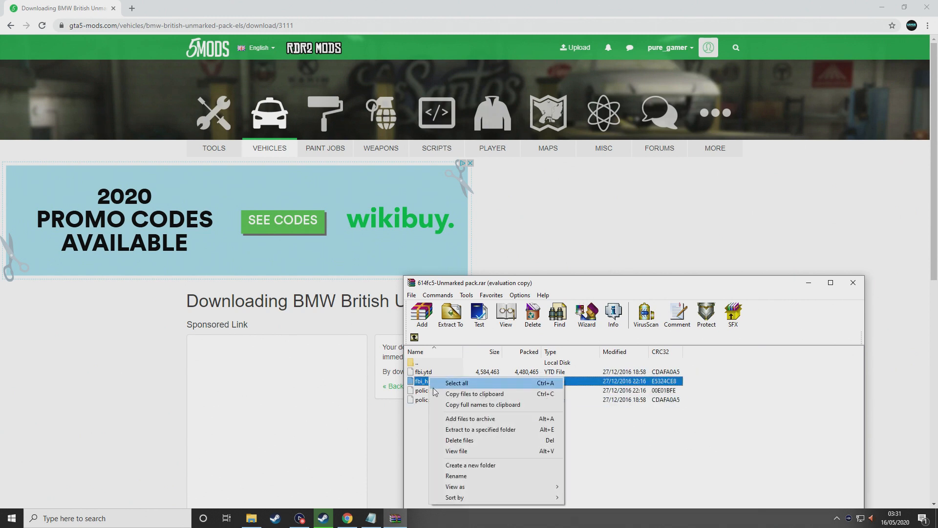
click(468, 473)
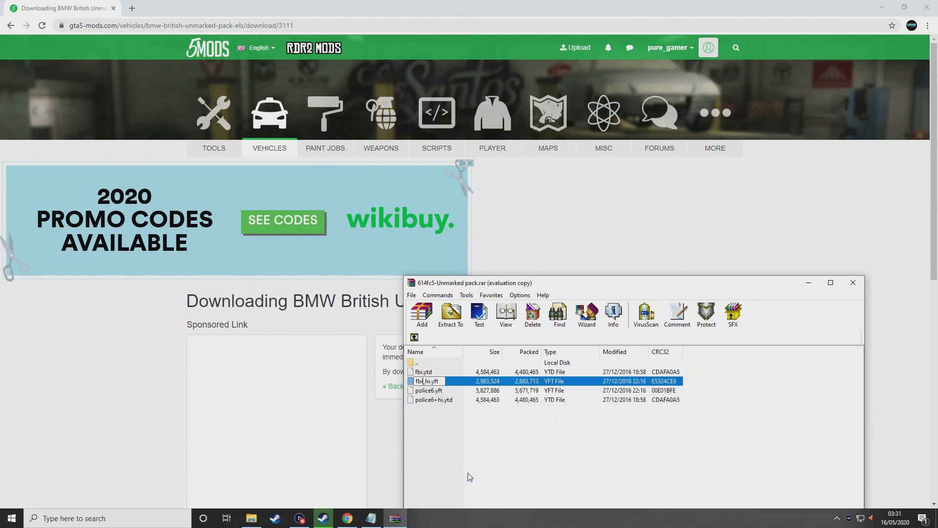
key(BackSpace)
key(BackSpace)
key(BackSpace)
text(police6)
key(Return)
Rename fbi.ytd to police6.ytd, correcting an intermediate police.ytd name
right_click(434, 373)
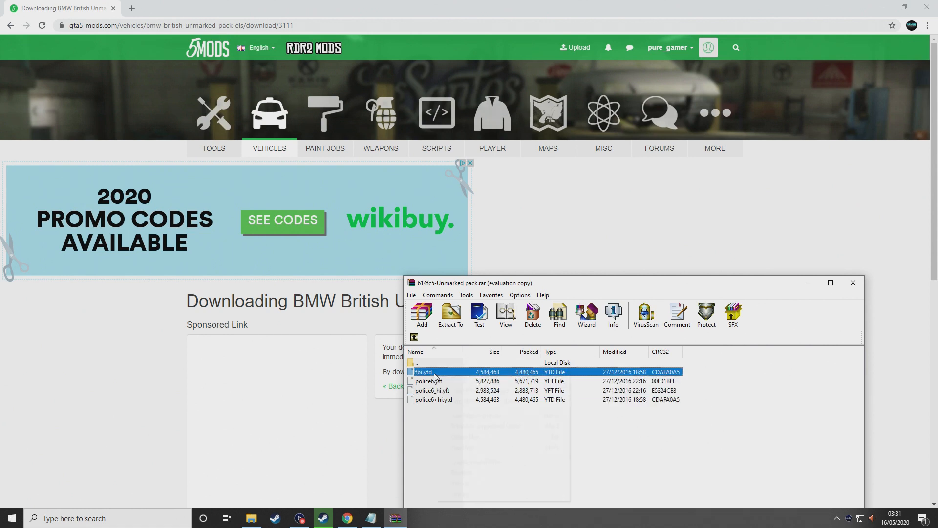
click(477, 470)
key(Left)
key(Left)
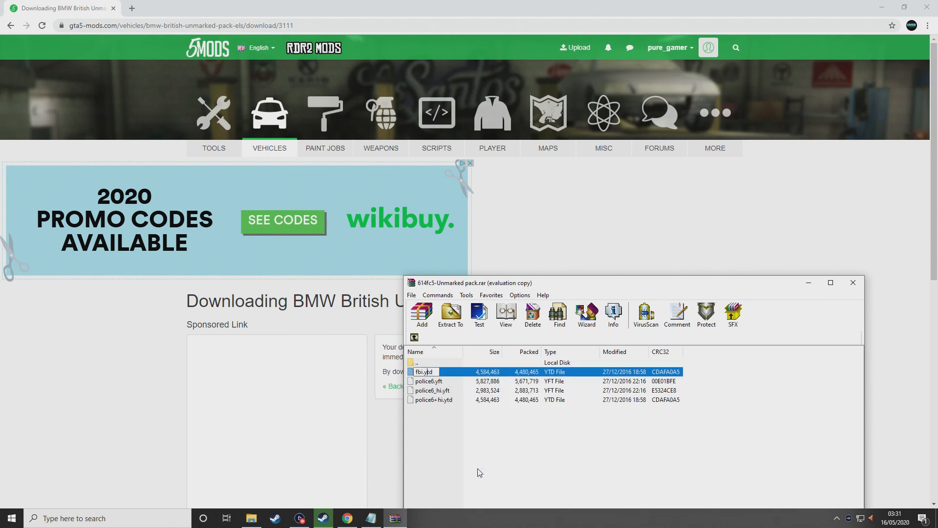
key(BackSpace)
key(BackSpace)
key(BackSpace)
text(police)
key(Return)
right_click(441, 370)
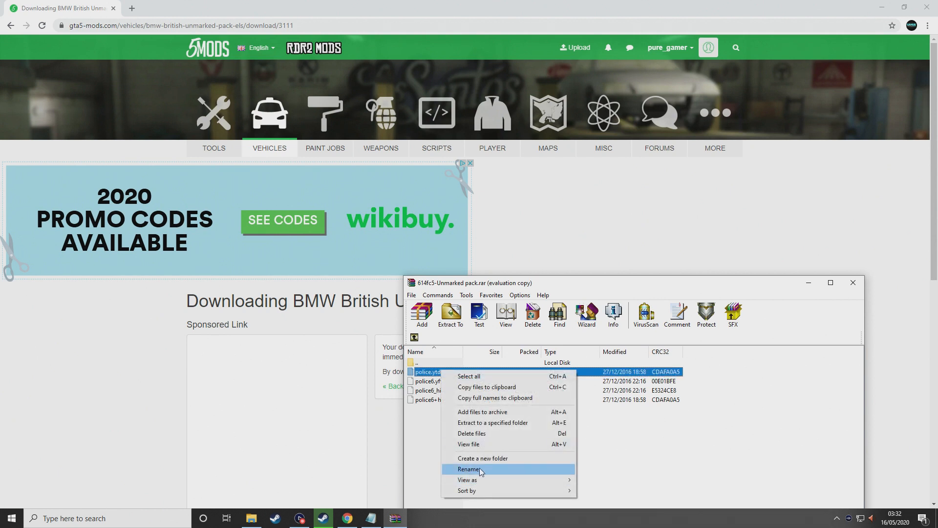
click(468, 468)
click(434, 372)
text(6)
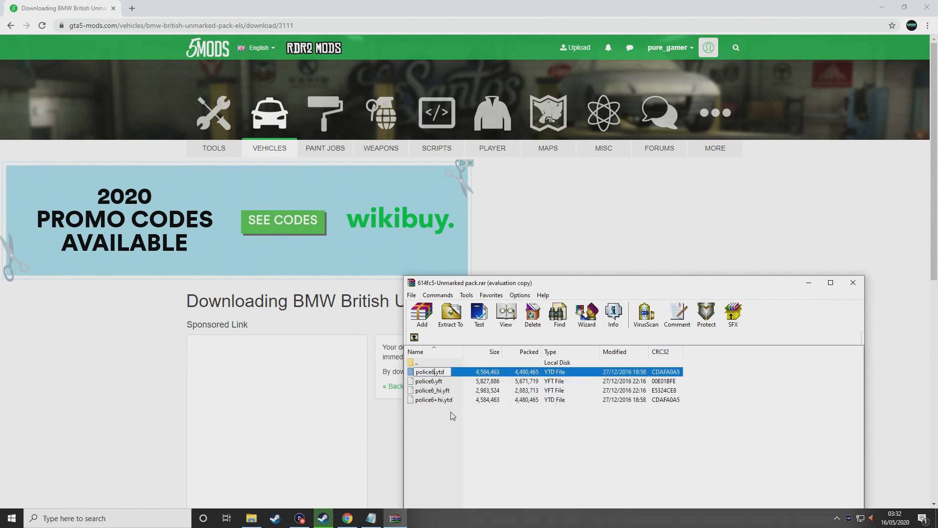
key(Return)
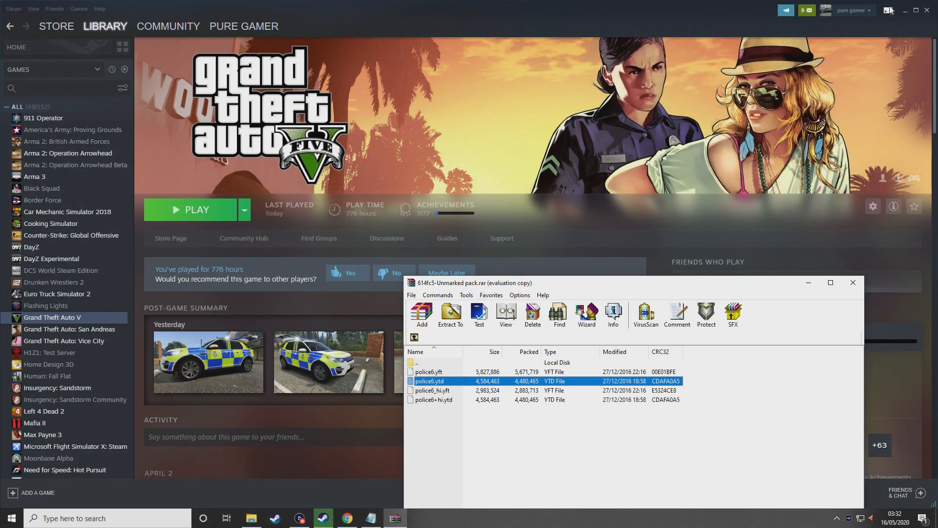
Minimize Steam, close File Explorer, and start OpenIV for GTA V on Windows
click(906, 10)
click(927, 5)
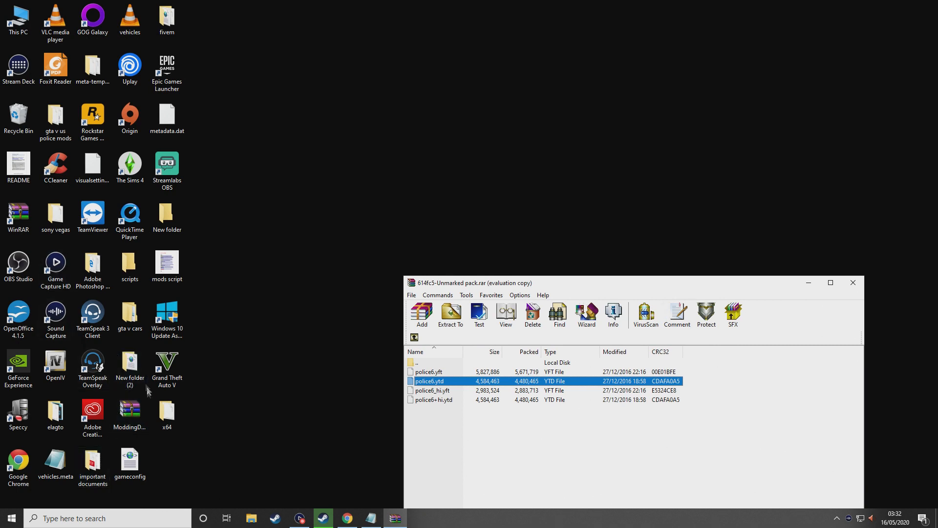
double_click(67, 367)
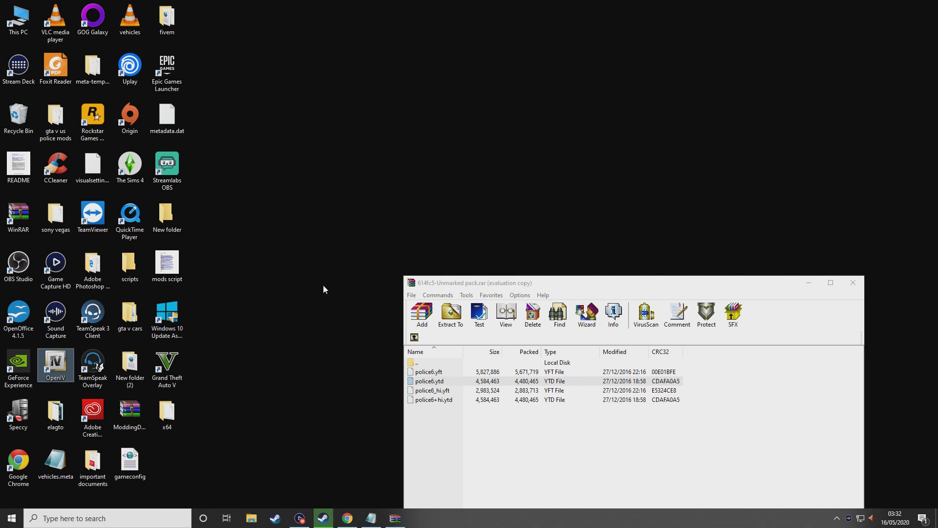
click(414, 276)
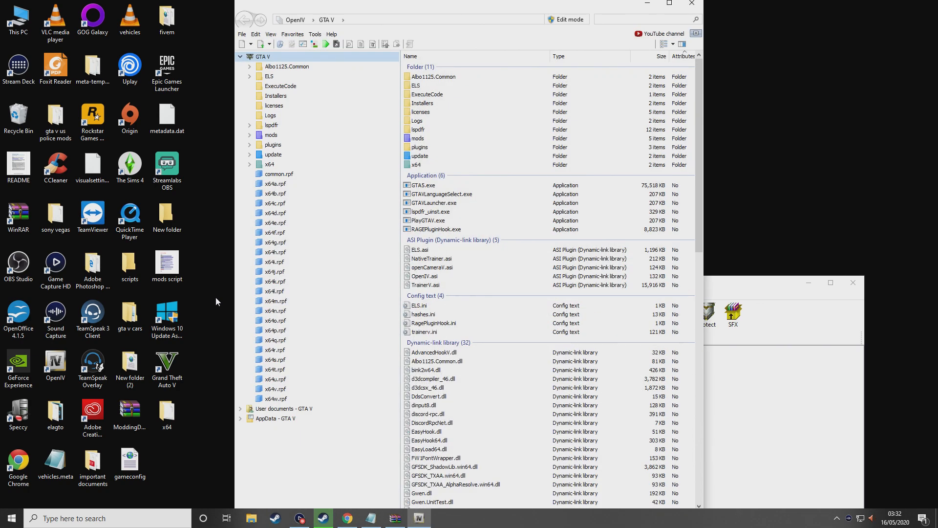
Go to the MODDING dlc.rpf favourite and open x64\levels\gta5\vehicles\vehicles.rpf
click(300, 33)
click(318, 71)
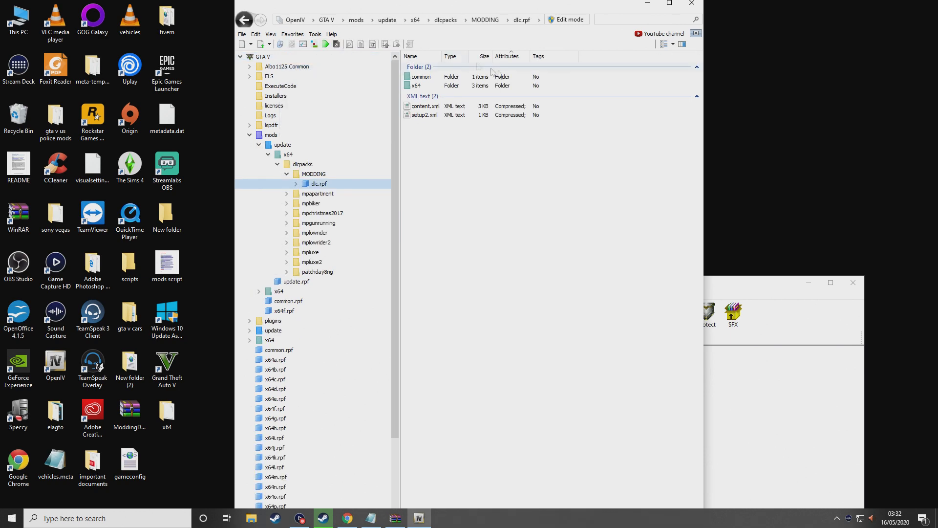
double_click(452, 85)
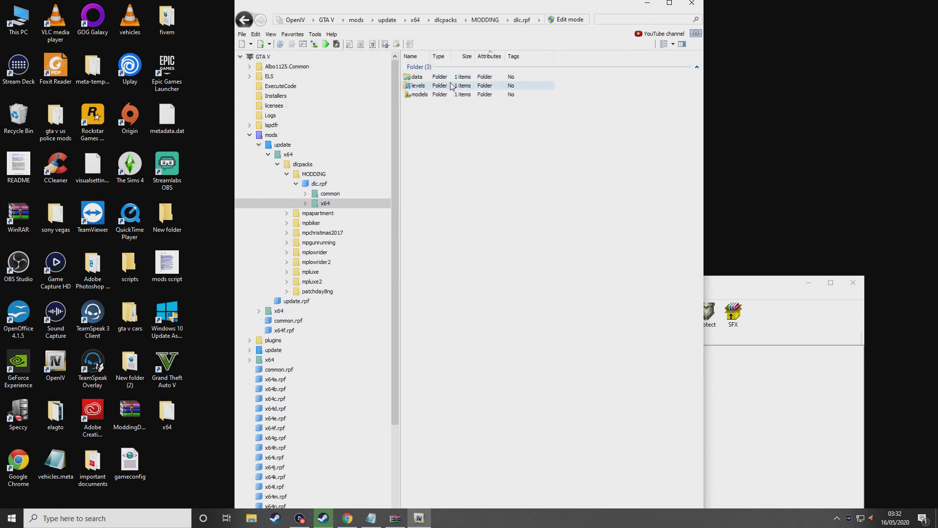
double_click(451, 86)
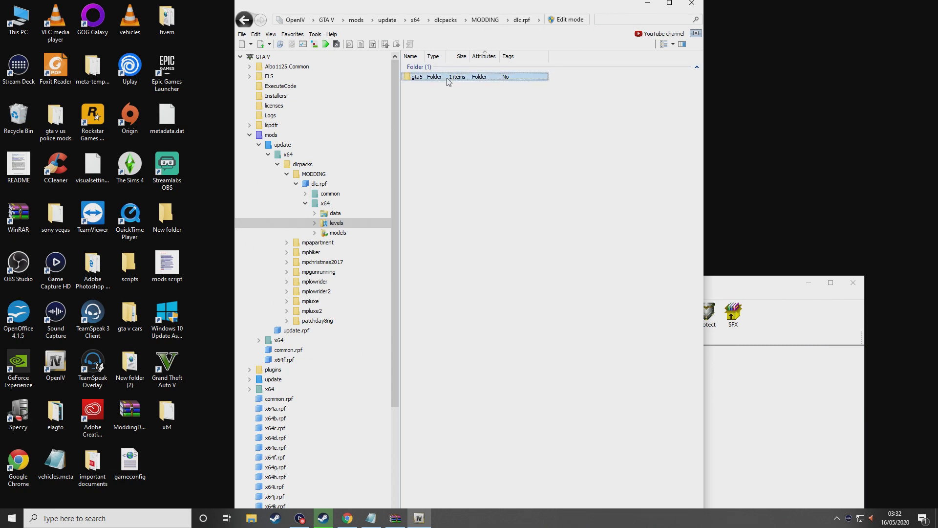
double_click(448, 78)
double_click(448, 79)
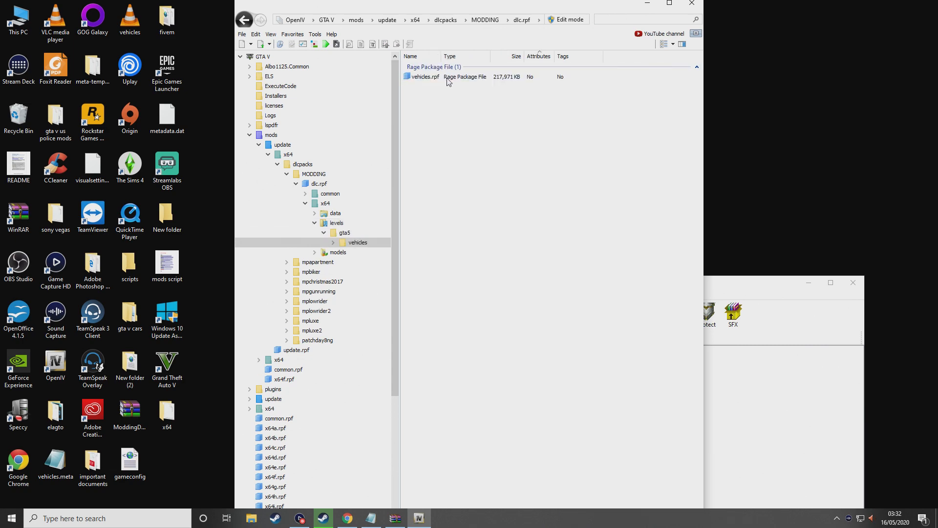
double_click(448, 79)
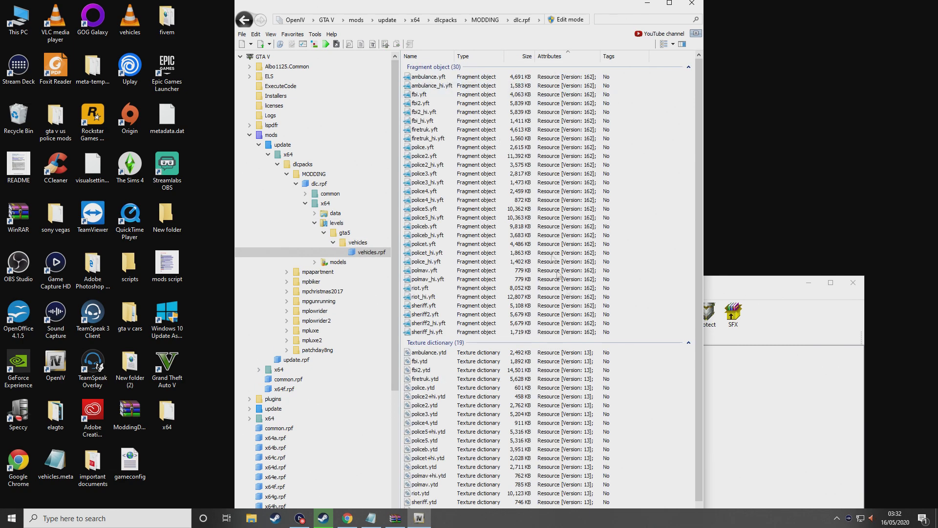
Turn on Edit mode and drag the four police6 files from WinRAR into vehicles.rpf
click(579, 20)
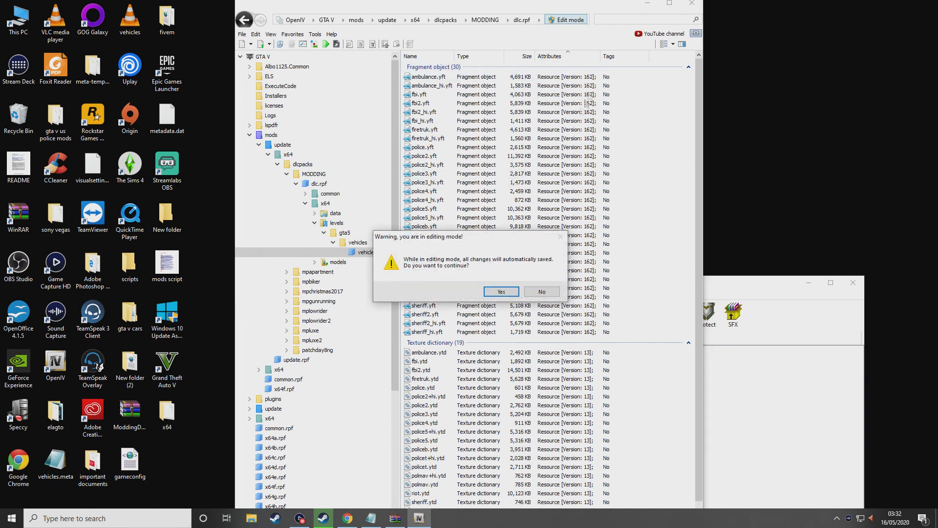
click(517, 295)
click(745, 386)
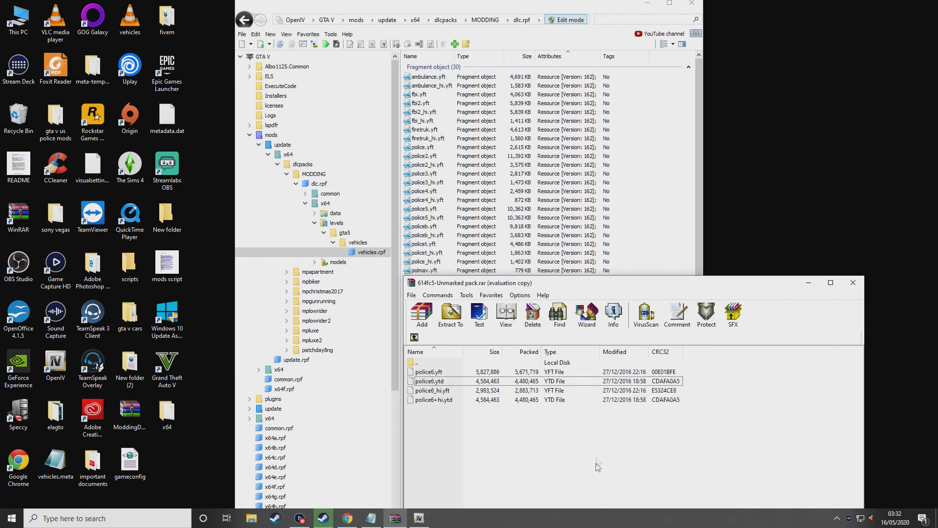
drag(443, 438, 636, 191)
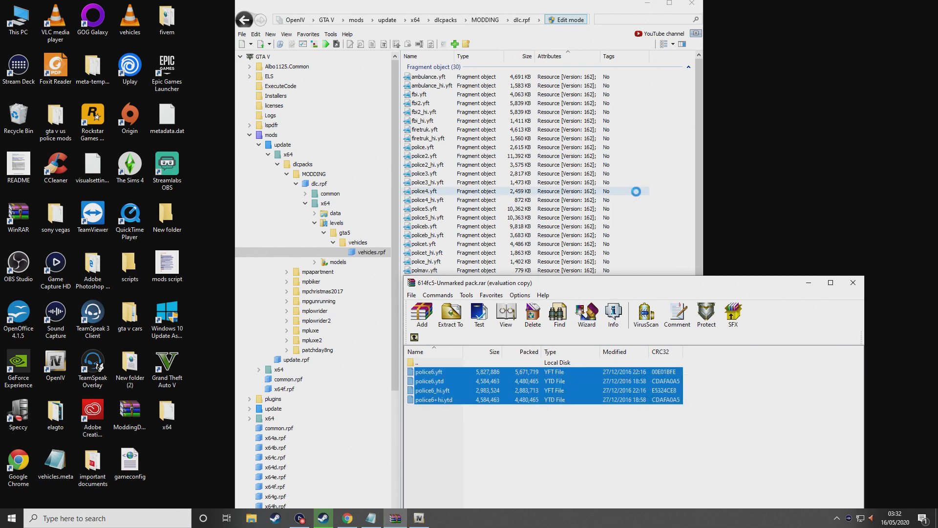
click(854, 283)
Return to the top of dlc.rpf and open common\data\carvariations.meta for editing
click(243, 20)
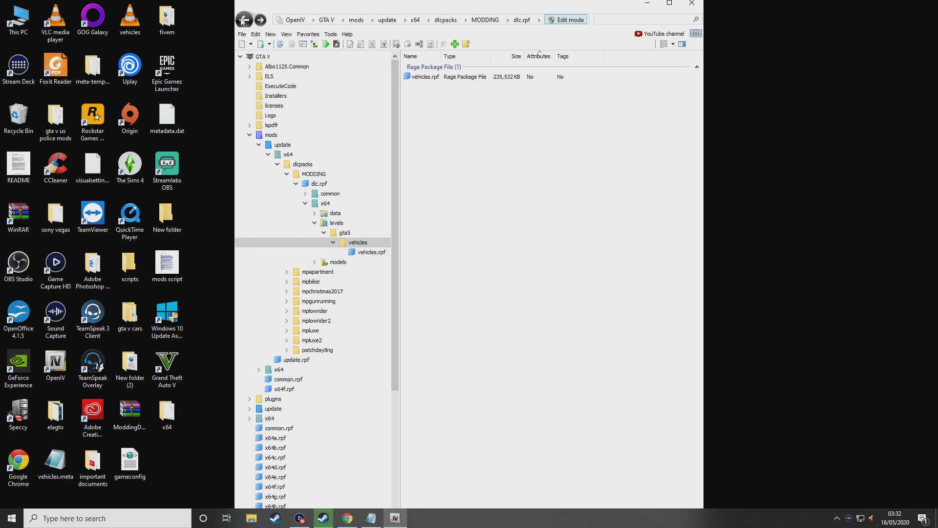
click(244, 20)
click(244, 20)
click(244, 20)
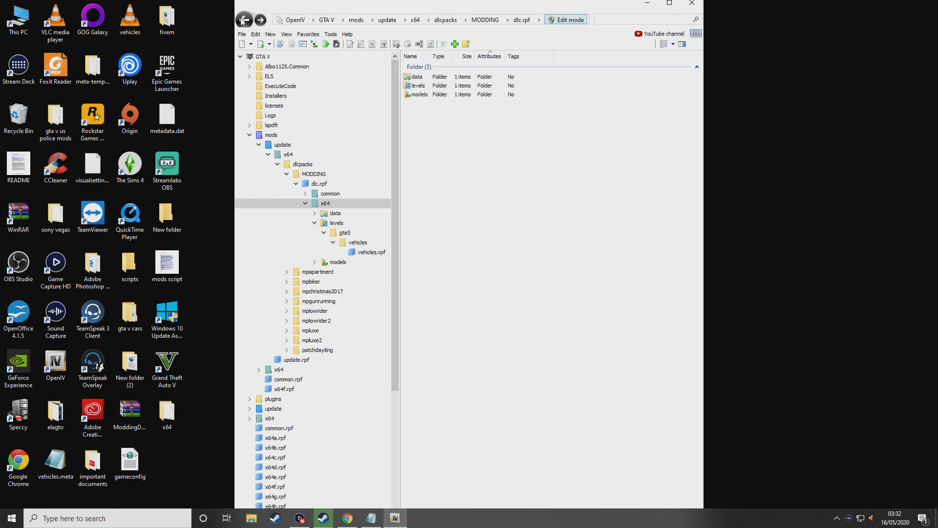
click(243, 20)
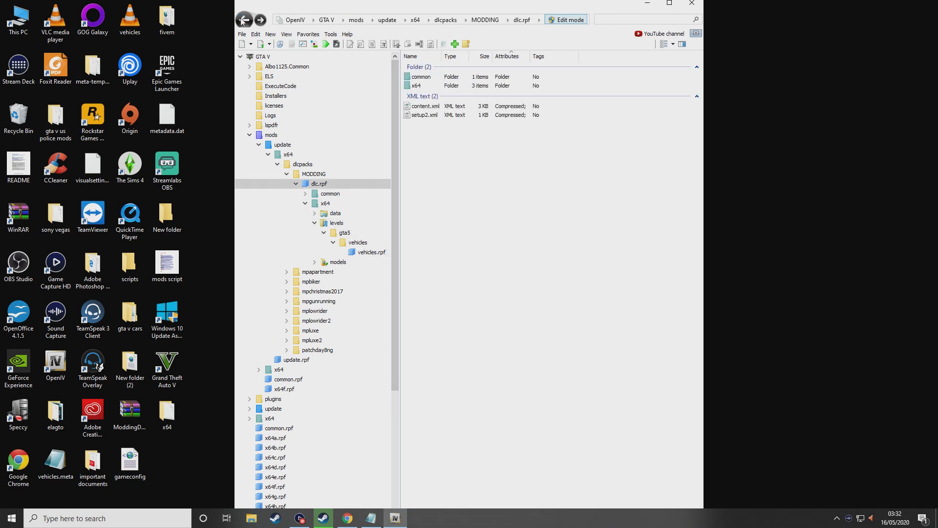
double_click(421, 78)
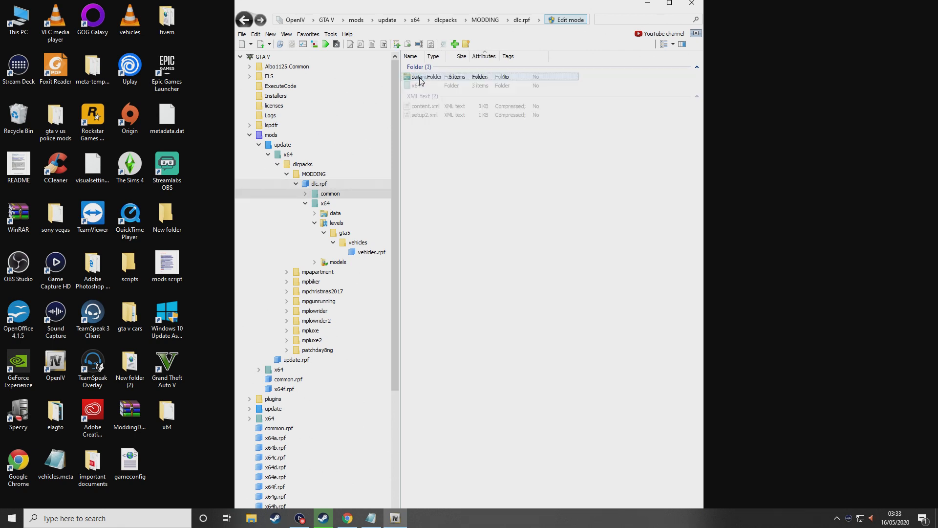
double_click(430, 78)
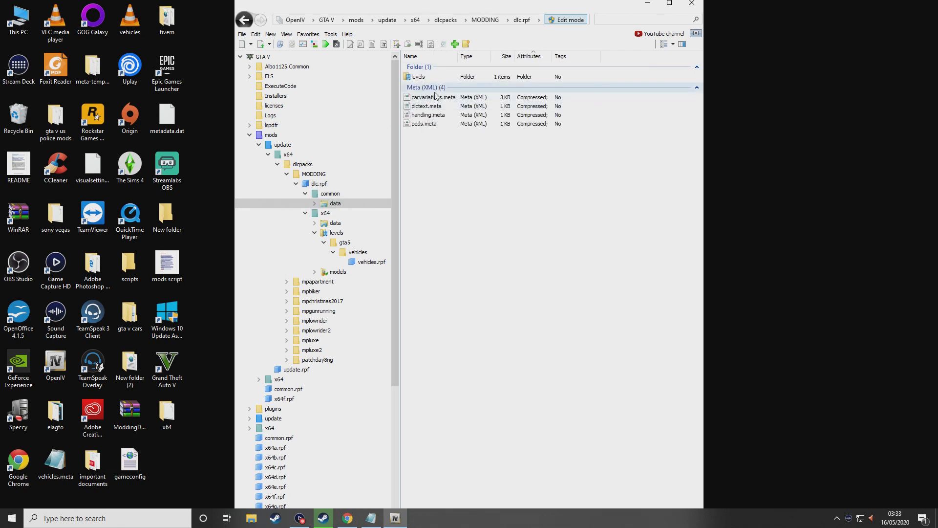
click(436, 97)
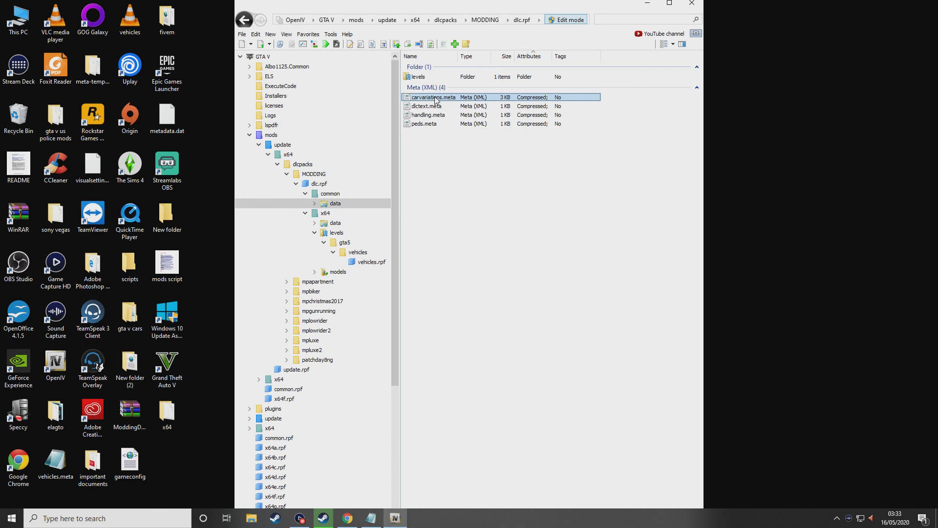
right_click(437, 101)
click(463, 117)
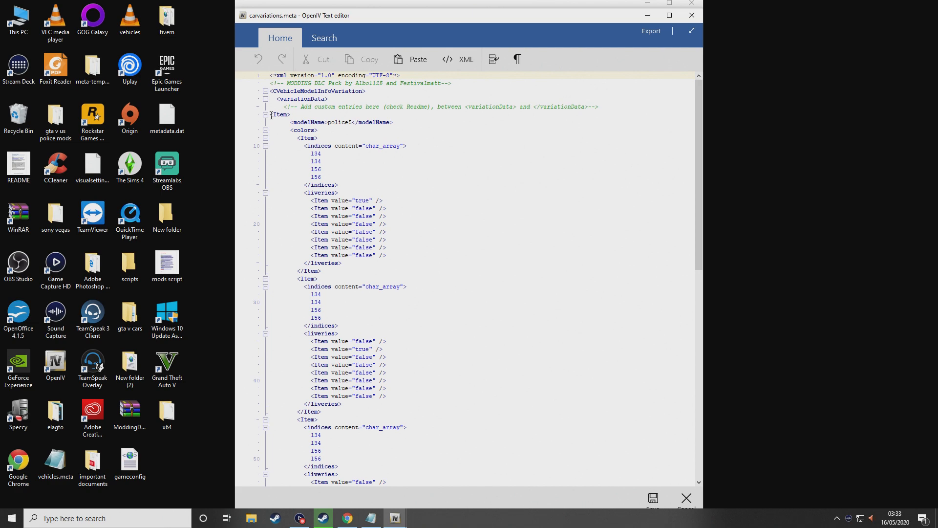
Copy the police5 variation Item block and paste it after the last entry
drag(271, 116, 432, 466)
right_click(307, 421)
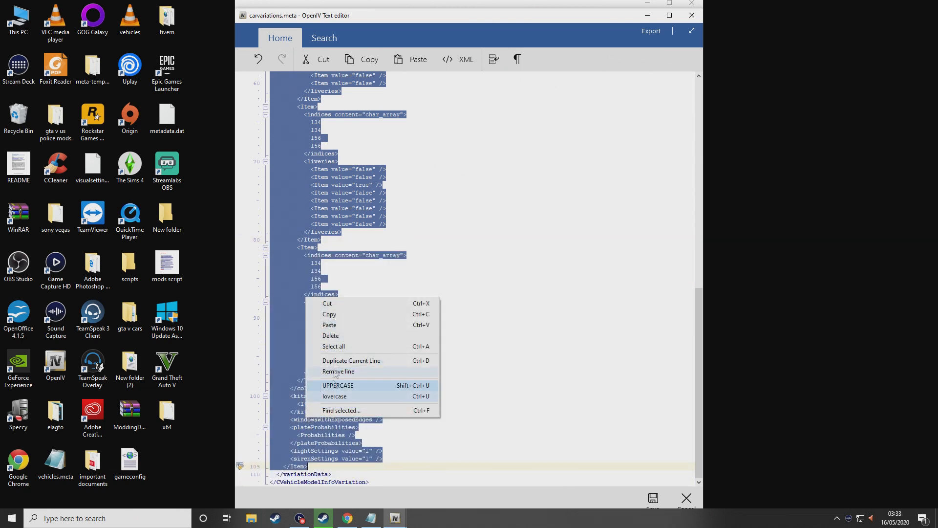
click(322, 312)
click(317, 469)
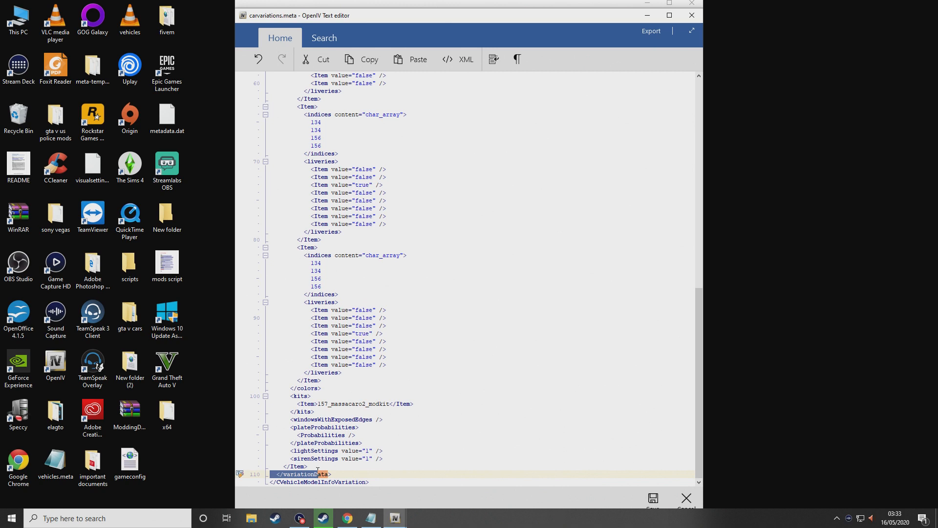
click(317, 467)
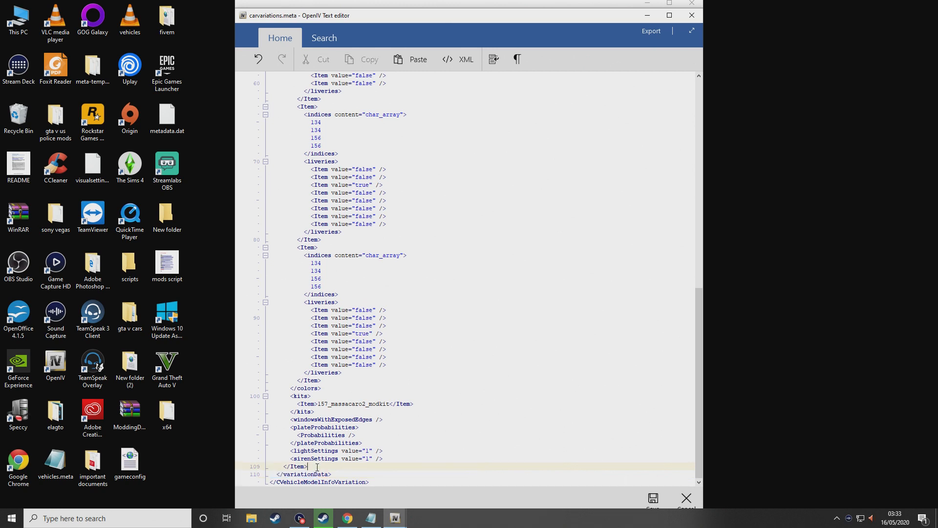
key(Return)
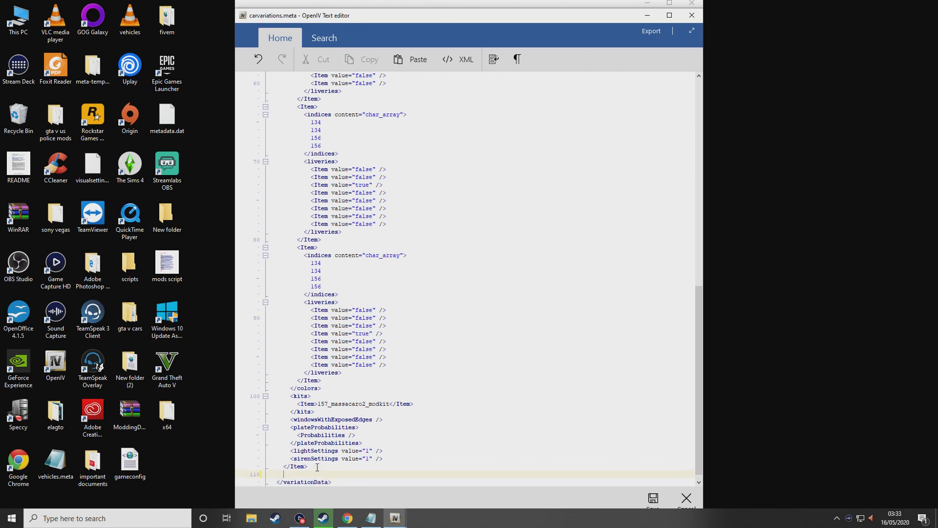
key(ctrl+v)
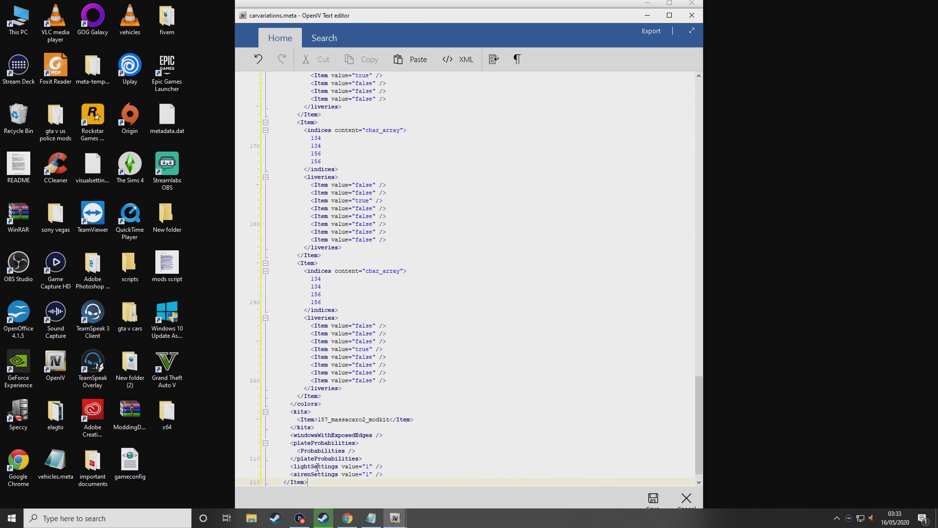
Change the pasted entry's name from police5 to police6 and save carvariations.meta
scroll(317, 467, up, 20)
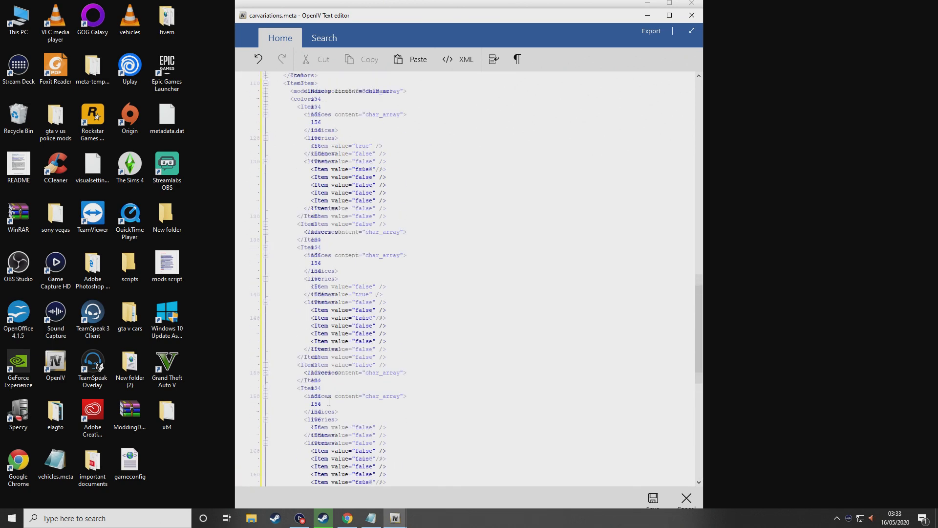
scroll(312, 377, up, 4)
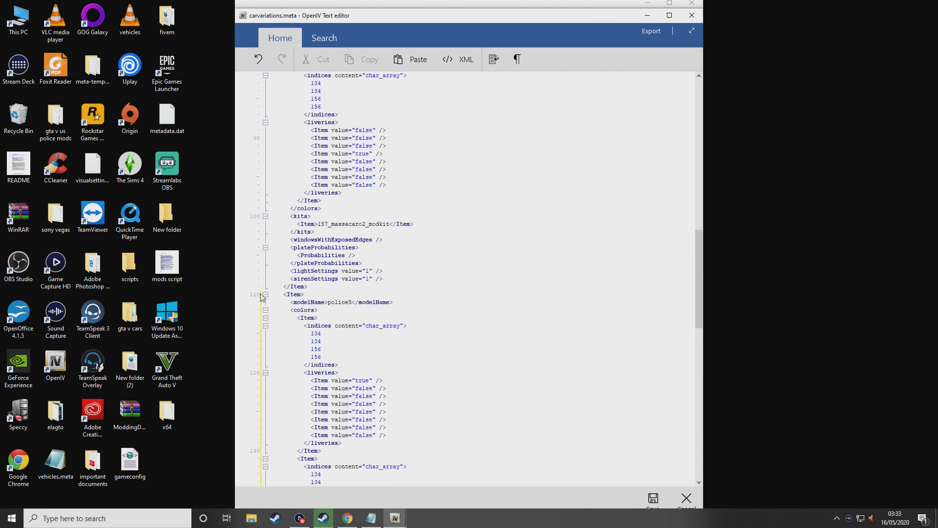
scroll(284, 296, down, 20)
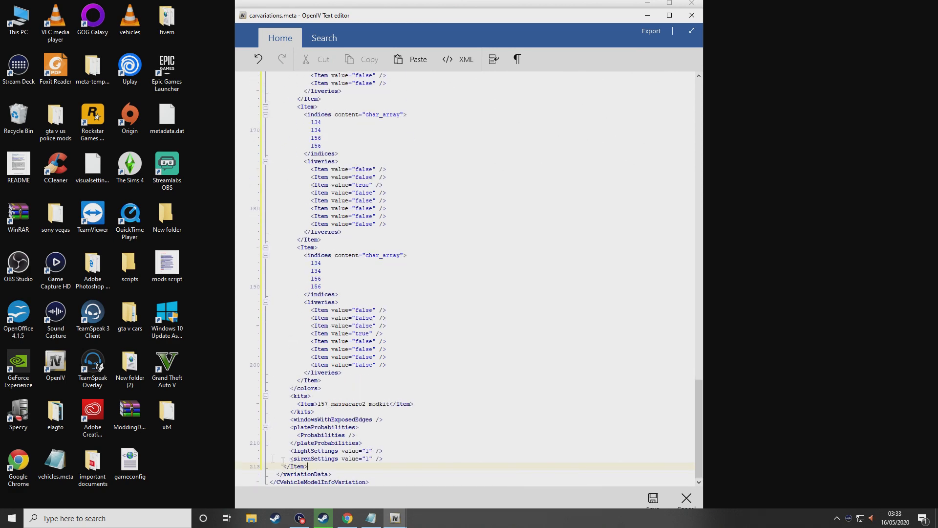
scroll(295, 468, up, 20)
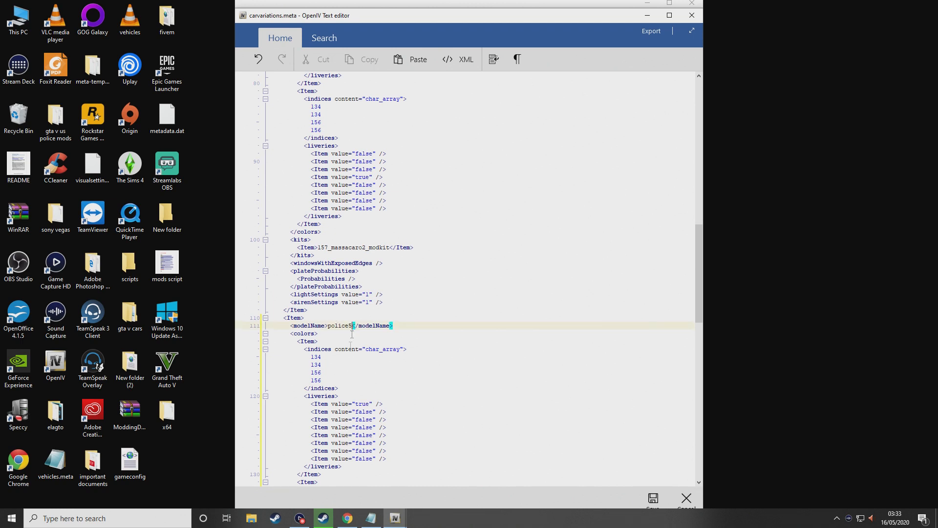
key(BackSpace)
text(6)
click(654, 498)
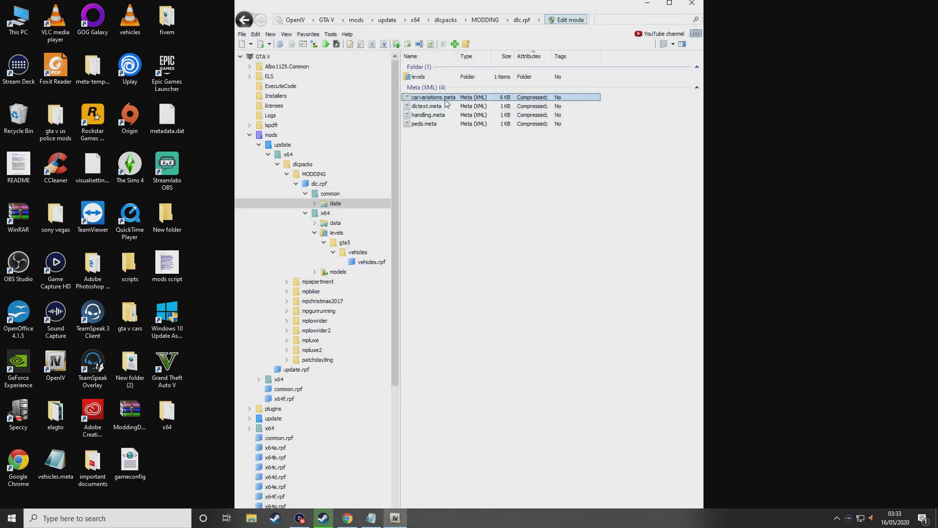
Open levels\gta5\vehicles.meta in the text editor and maximize the editor window
double_click(439, 78)
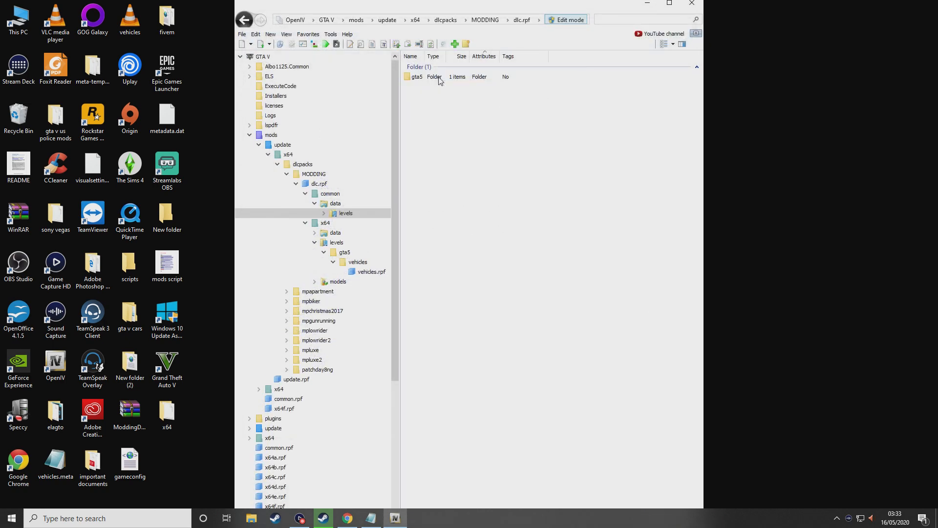
double_click(438, 78)
right_click(438, 77)
click(446, 94)
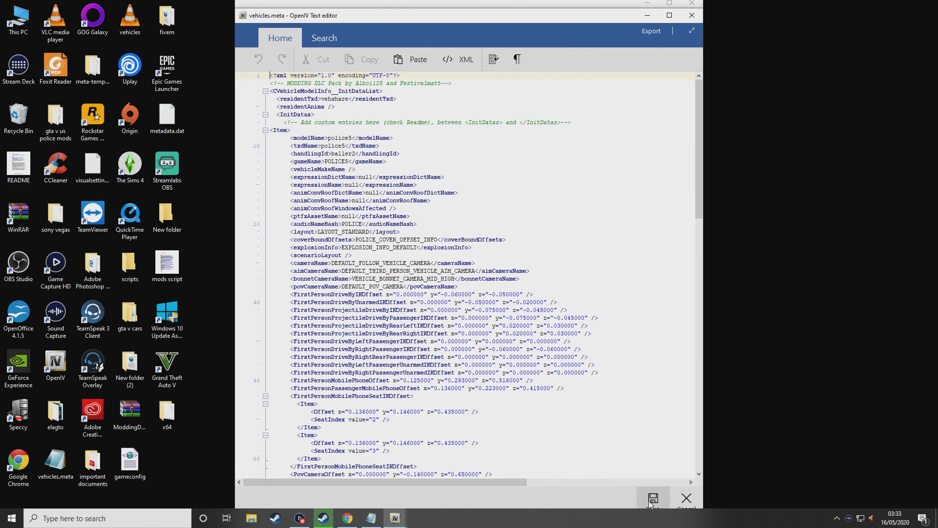
drag(401, 21, 438, 4)
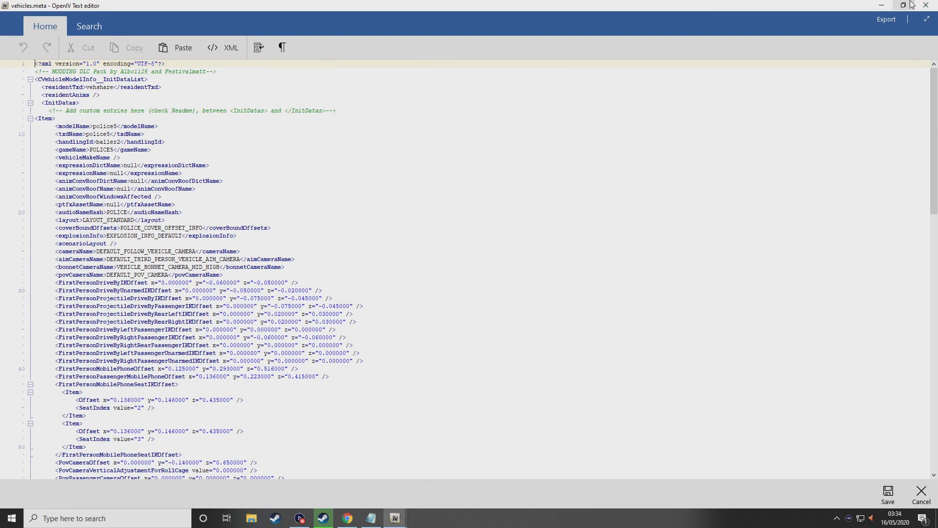
Copy the police5 Item block and paste it on the empty line below it
mouse_move(35, 118)
mouse_down()
mouse_move(116, 143)
mouse_move(139, 136)
mouse_move(82, 118)
mouse_move(154, 127)
mouse_move(149, 141)
mouse_move(175, 136)
mouse_move(178, 199)
mouse_move(199, 210)
mouse_move(189, 401)
mouse_move(80, 400)
mouse_move(68, 181)
mouse_move(23, 130)
mouse_move(31, 120)
mouse_up()
scroll(153, 134, down, 12)
scroll(186, 205, down, 20)
scroll(68, 182, up, 13)
scroll(68, 181, up, 15)
right_click(75, 145)
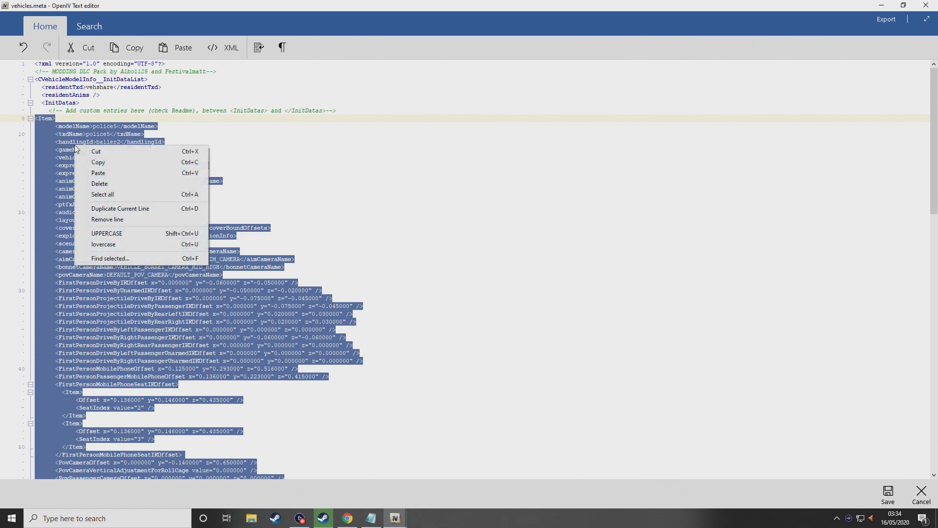
click(98, 161)
scroll(123, 249, down, 15)
scroll(122, 249, down, 15)
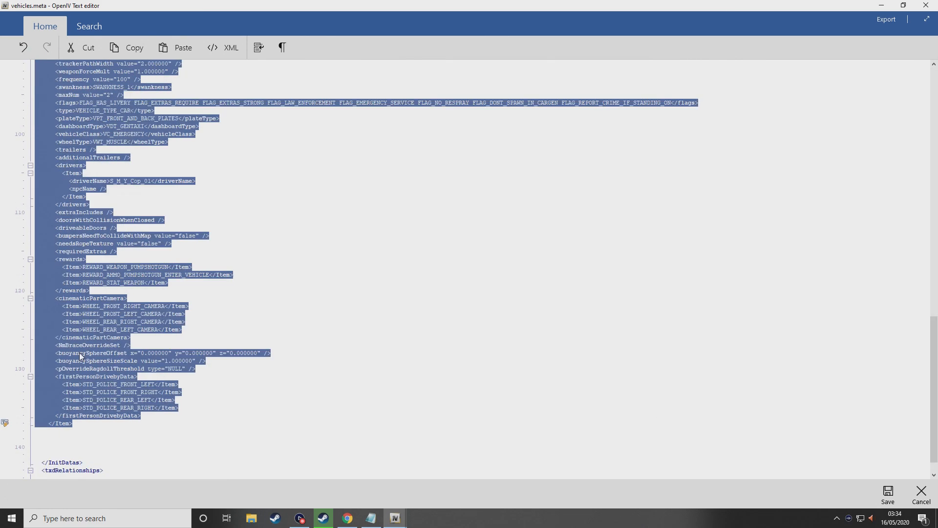
click(45, 407)
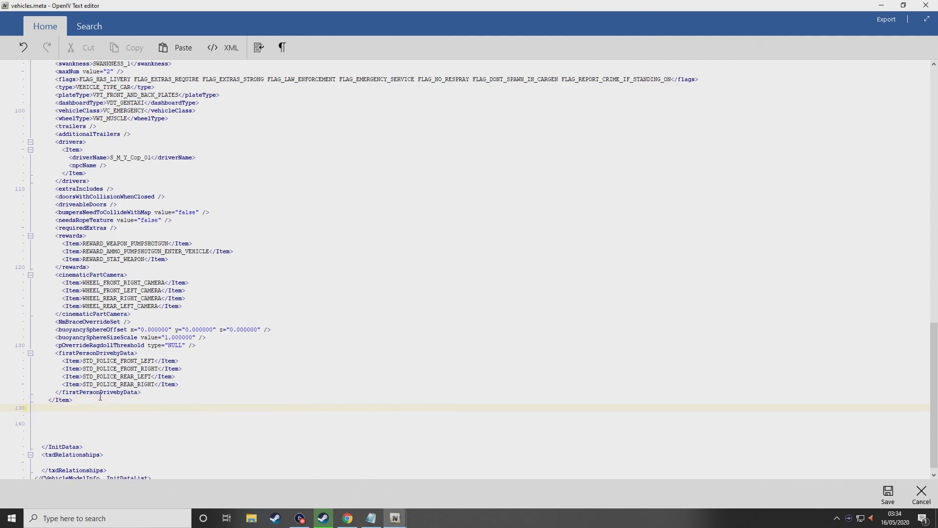
key(ctrl+v)
Change the pasted entry's modelName and txdName from police5 to police6, keeping handlingId baller2
scroll(100, 396, up, 20)
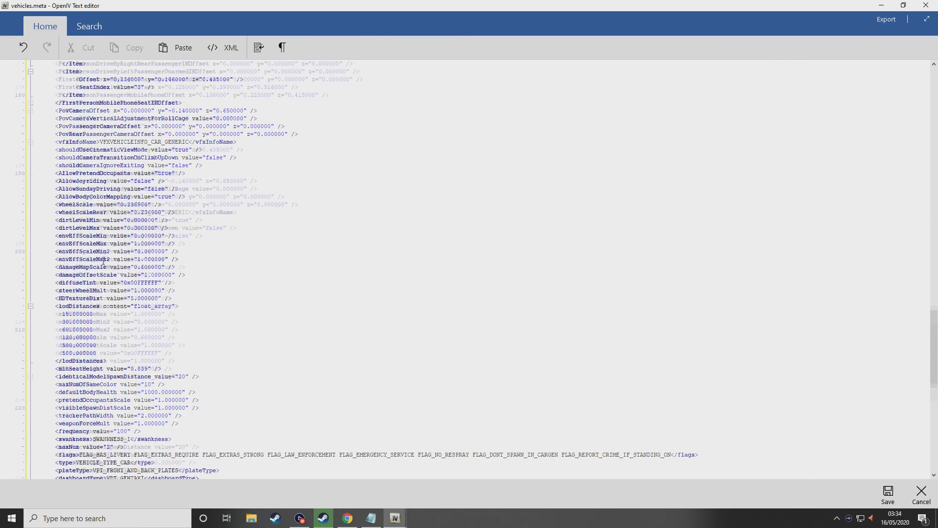
scroll(106, 245, up, 4)
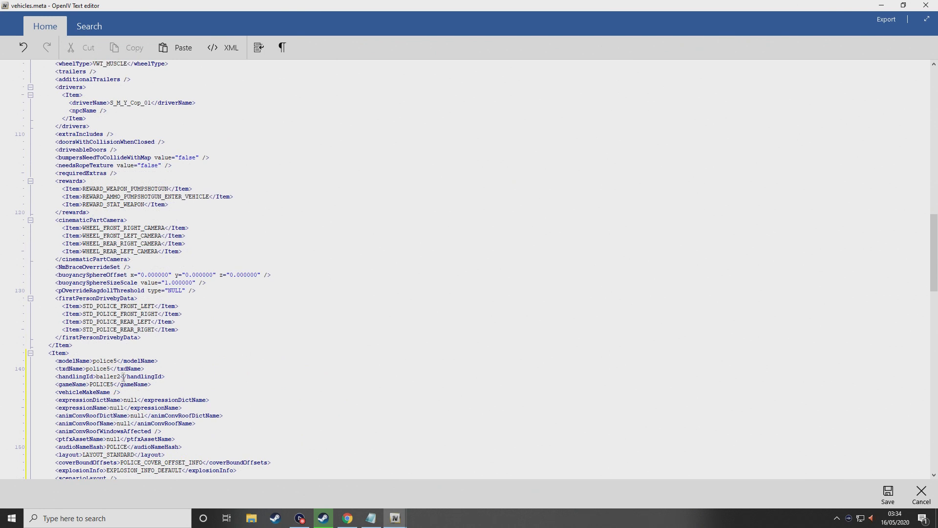
key(BackSpace)
text(6)
key(BackSpace)
text(6)
click(118, 376)
drag(110, 376, 101, 376)
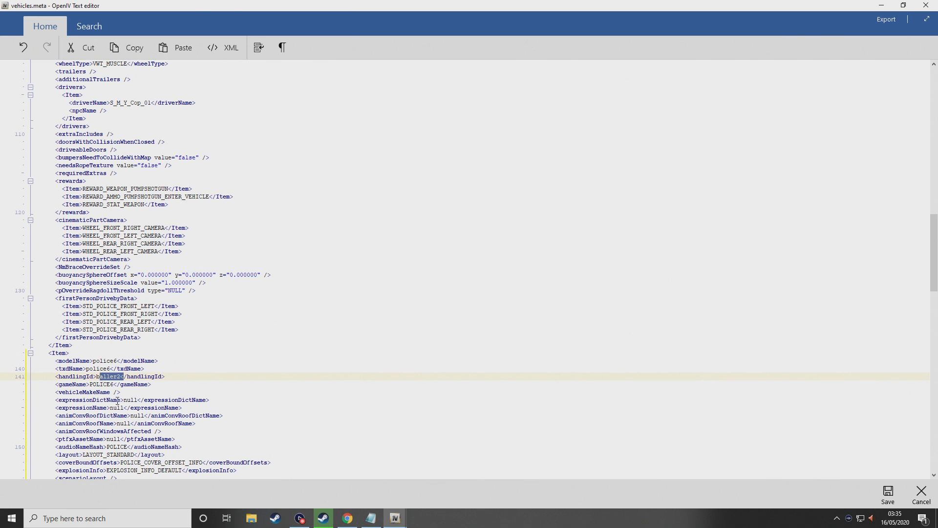
click(111, 377)
click(251, 518)
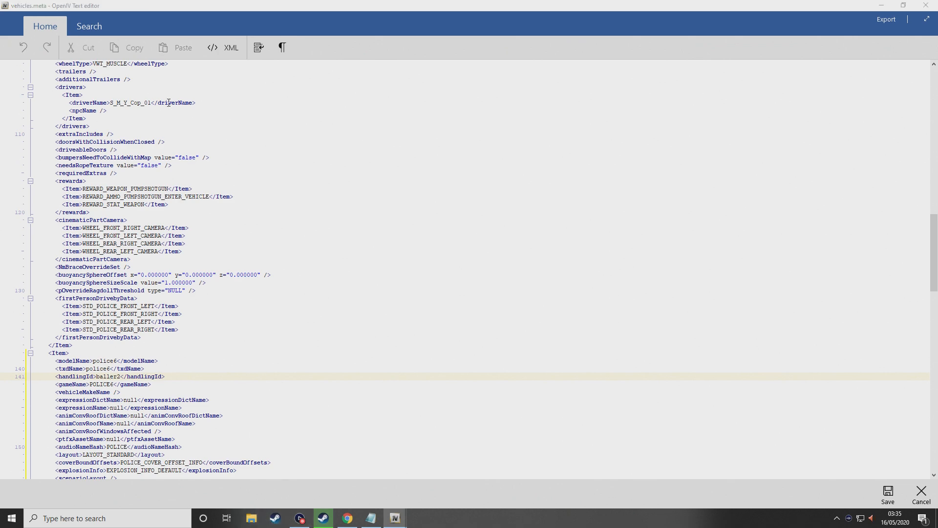
click(40, 80)
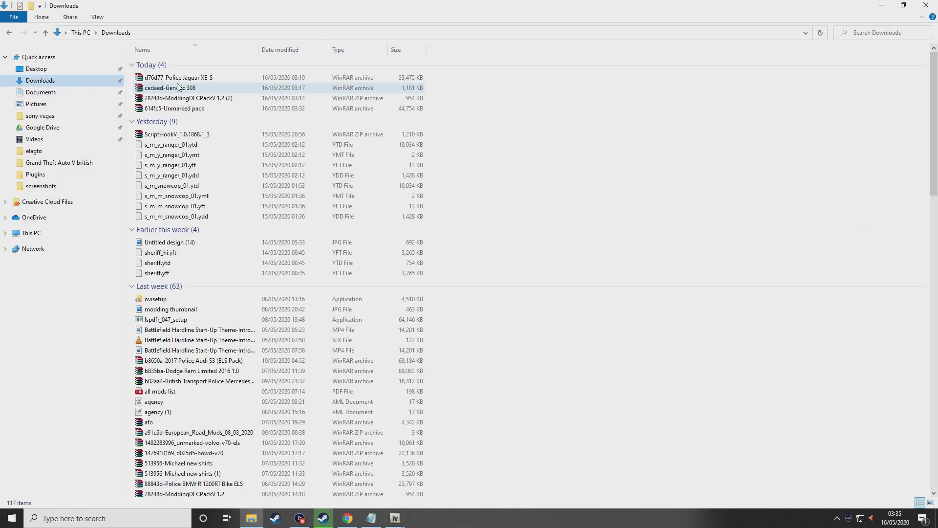
click(180, 78)
double_click(180, 79)
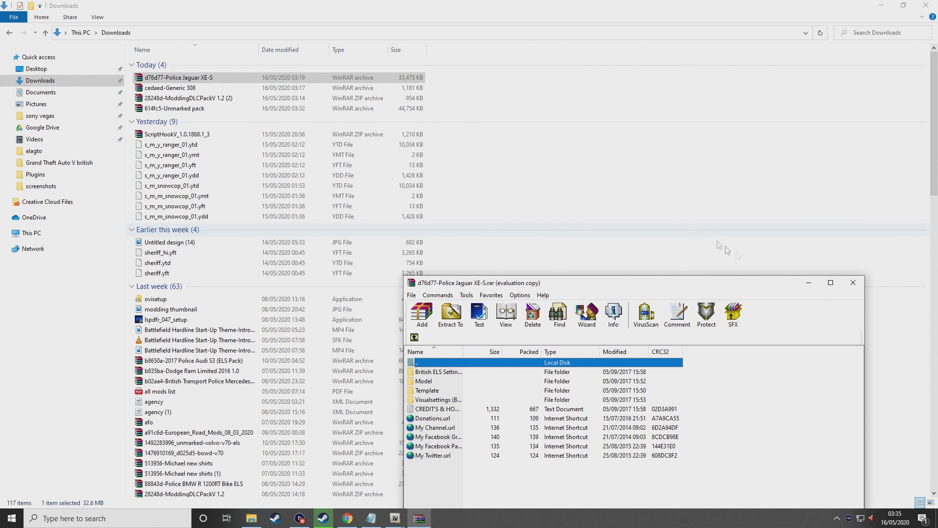
double_click(175, 108)
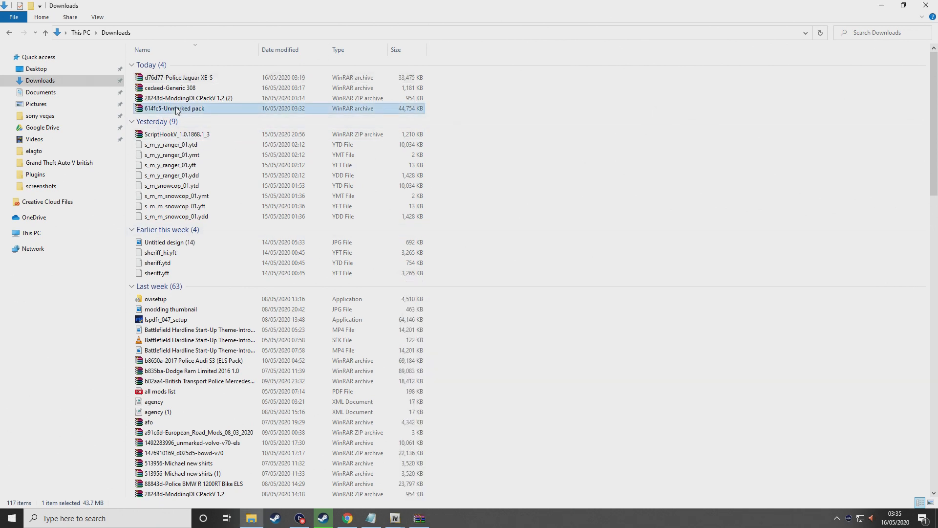
click(924, 5)
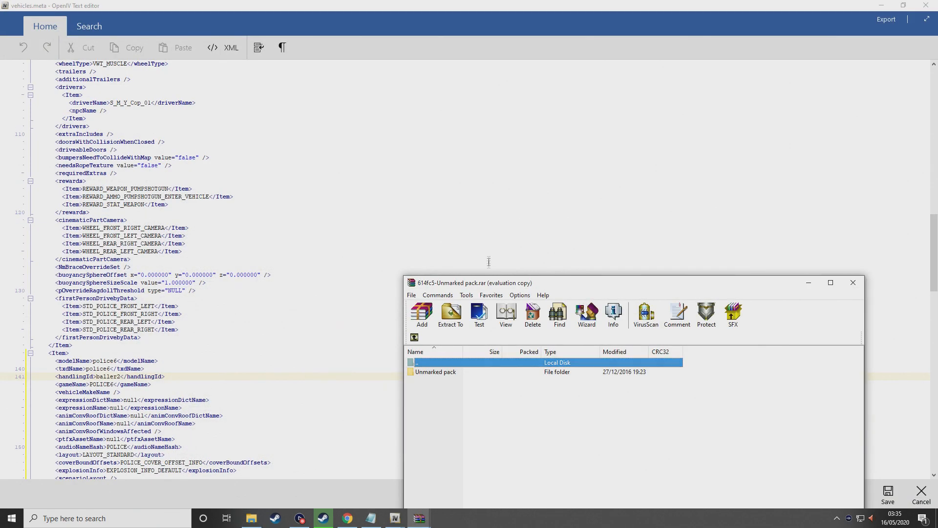
click(709, 381)
double_click(423, 372)
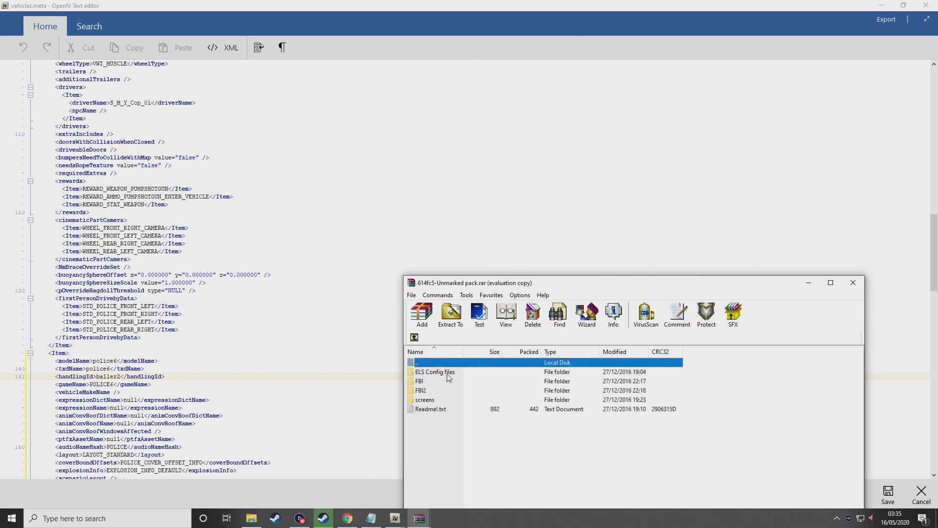
double_click(432, 410)
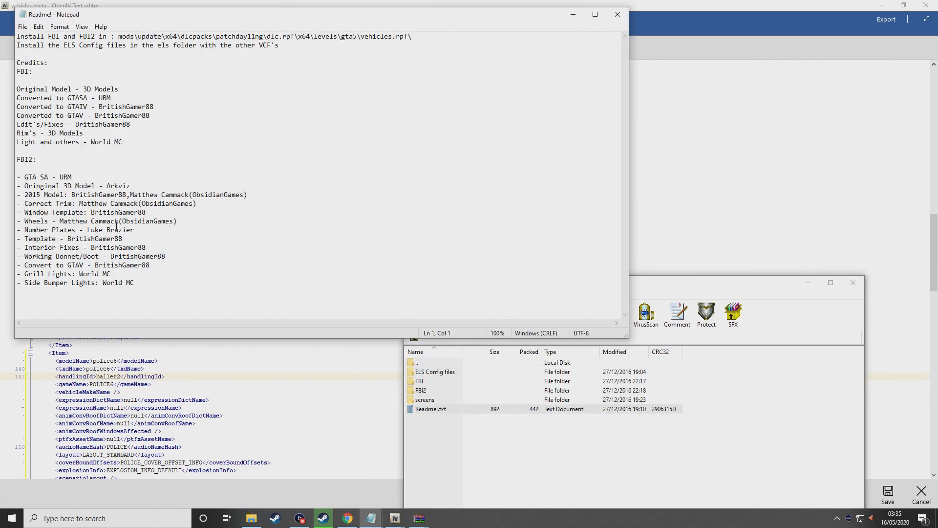
click(618, 14)
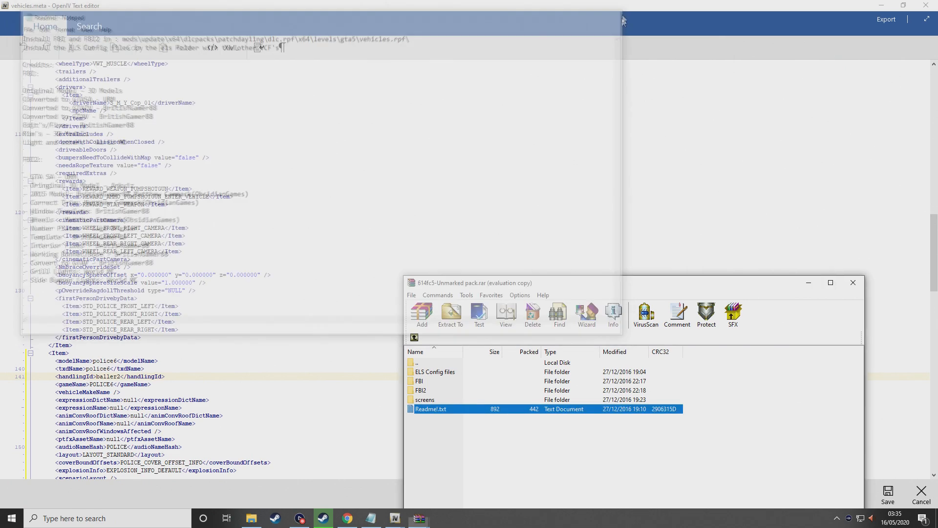
click(854, 283)
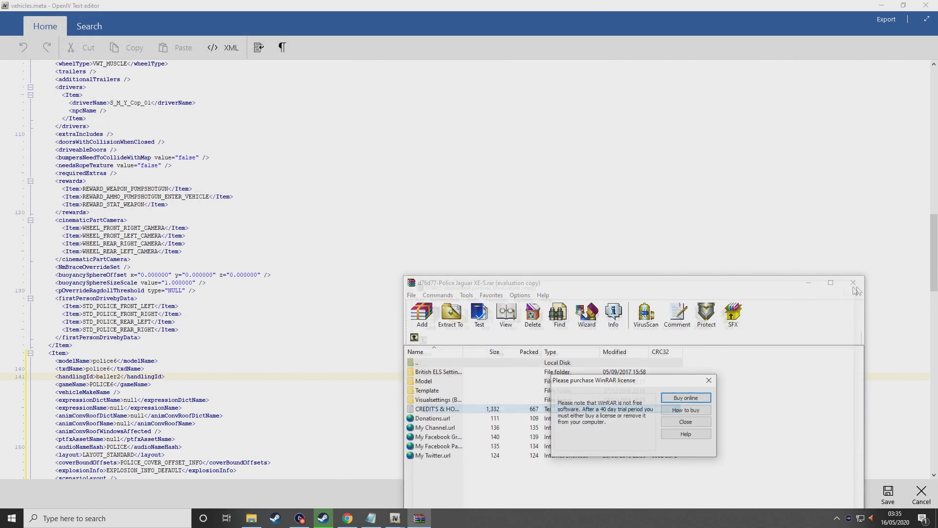
click(709, 380)
click(854, 282)
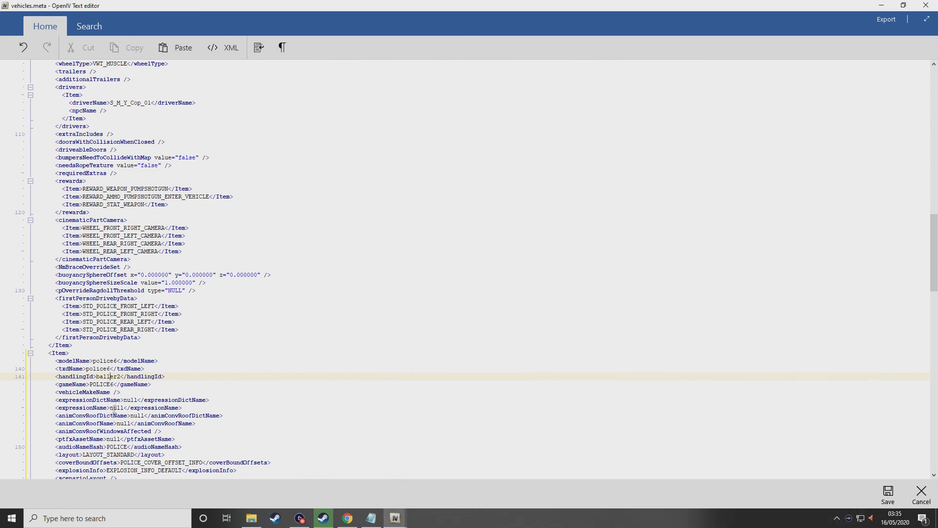
Review the police6 entry's audioNameHash and diffuseTint lines, then save vehicles.meta
scroll(119, 381, down, 2)
scroll(119, 380, down, 1)
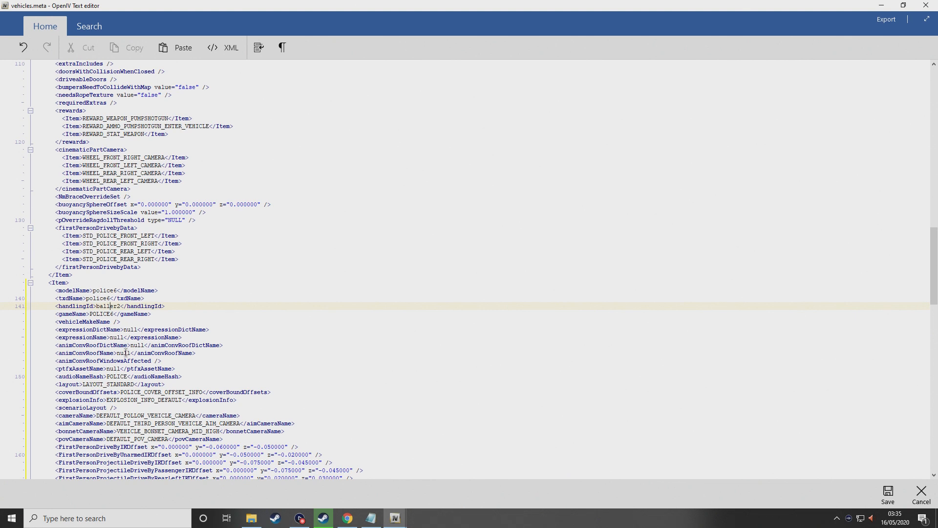
scroll(139, 320, down, 2)
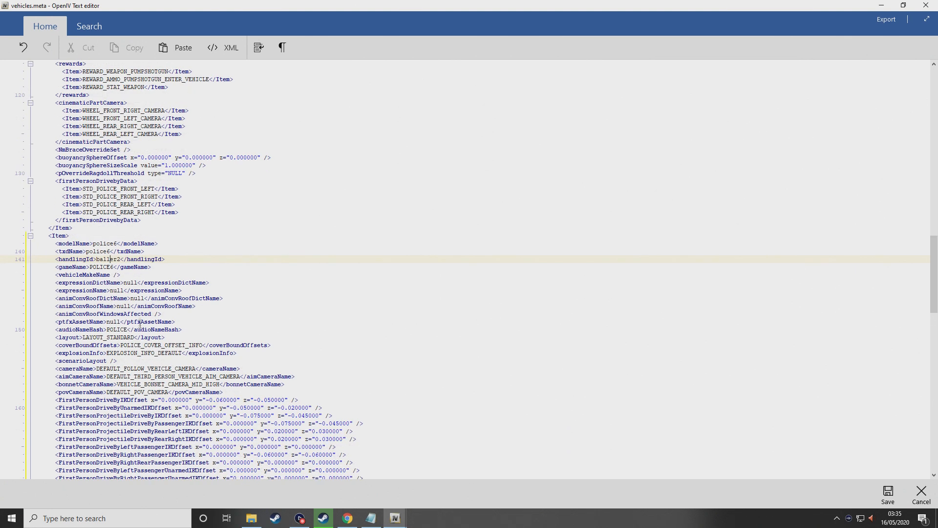
drag(55, 332, 182, 332)
scroll(137, 330, down, 11)
click(132, 329)
scroll(119, 223, down, 12)
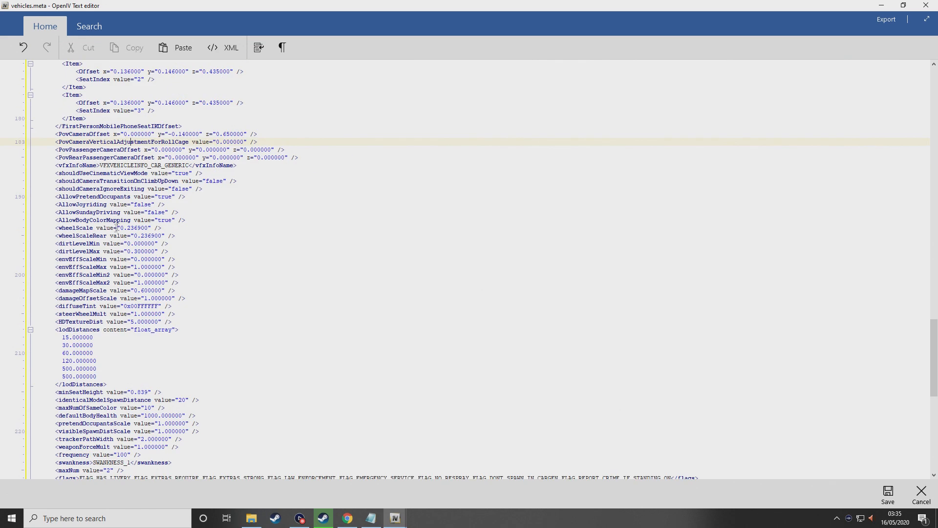
drag(64, 214, 159, 212)
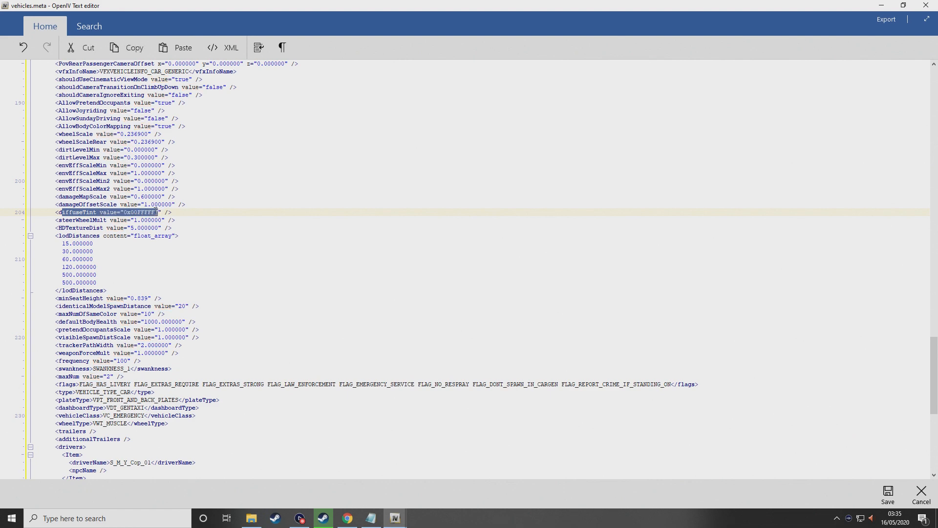
click(900, 495)
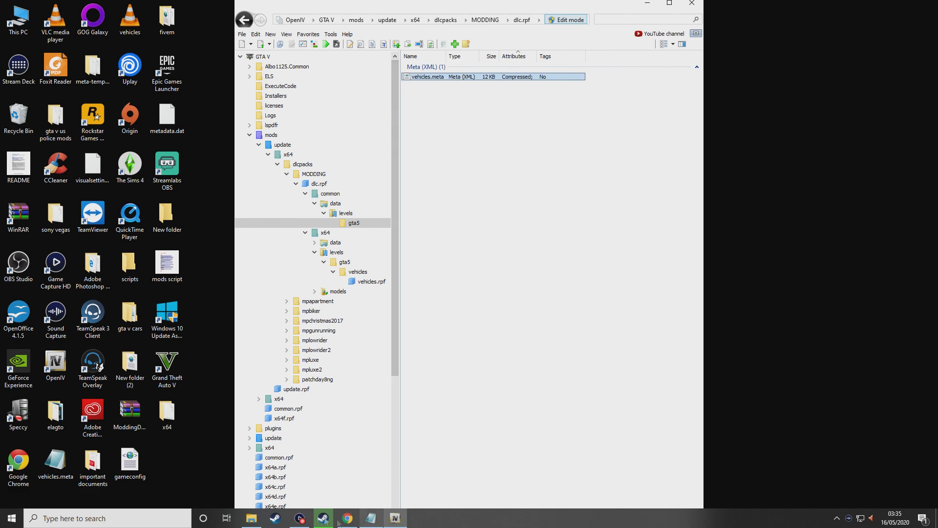
In File Explorer, browse to the Grand Theft Auto V ELS pack_default folder
click(252, 518)
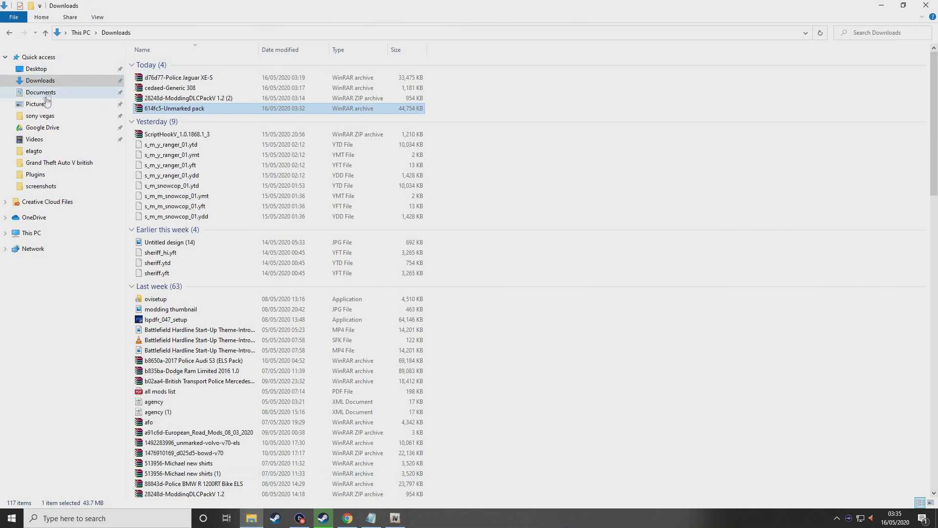
click(53, 69)
click(56, 162)
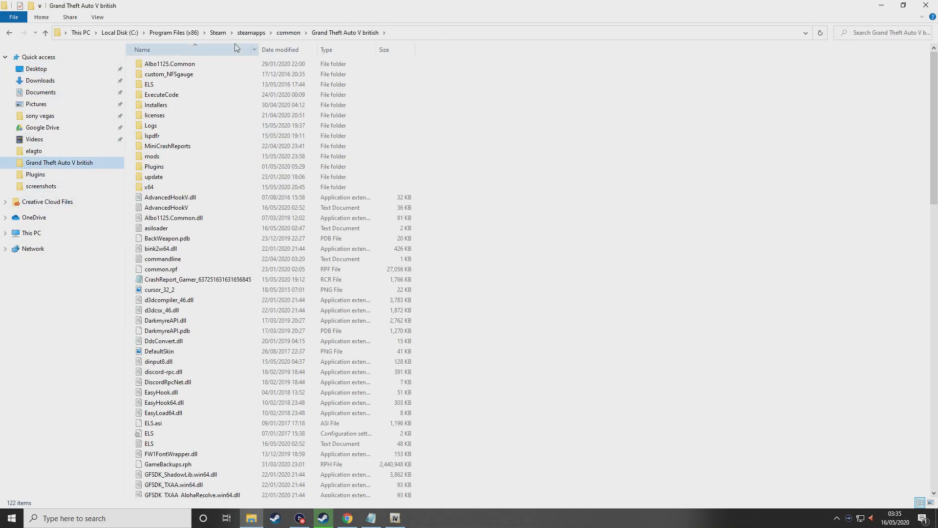
click(288, 32)
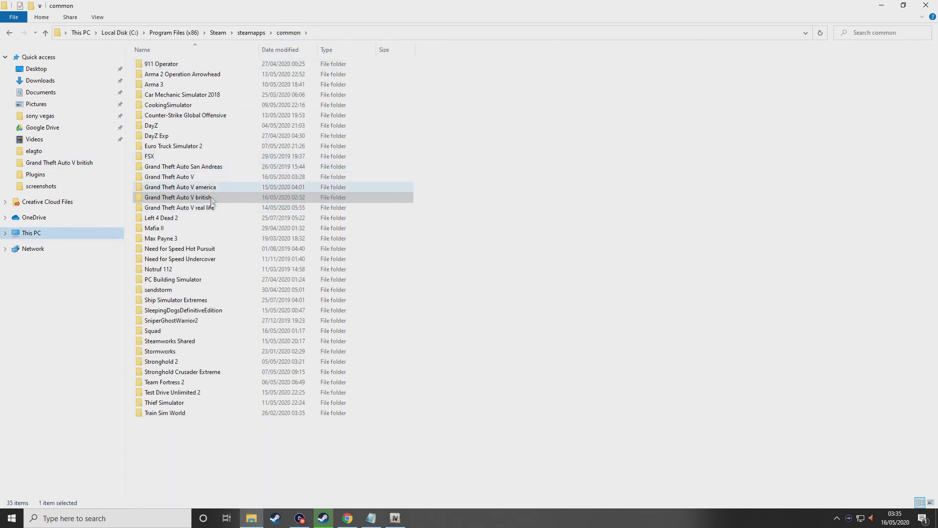
double_click(194, 177)
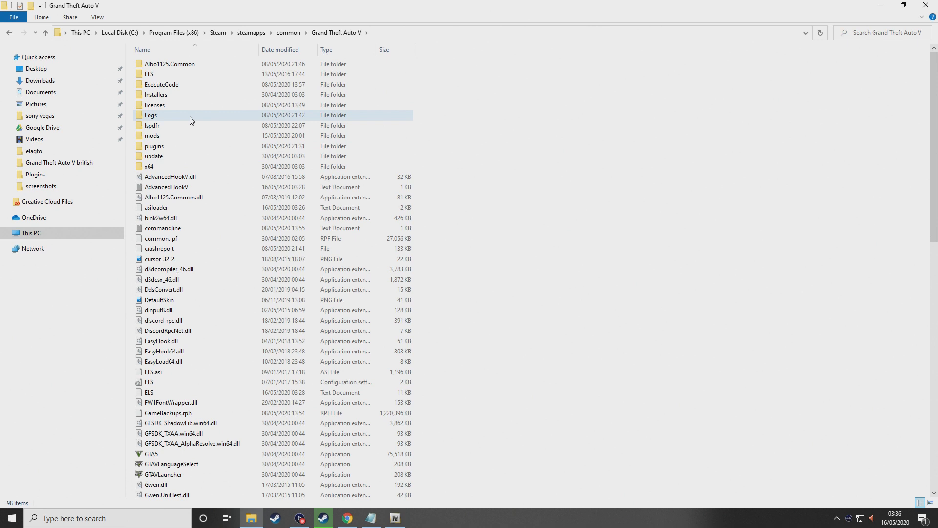
double_click(161, 75)
click(162, 68)
double_click(163, 66)
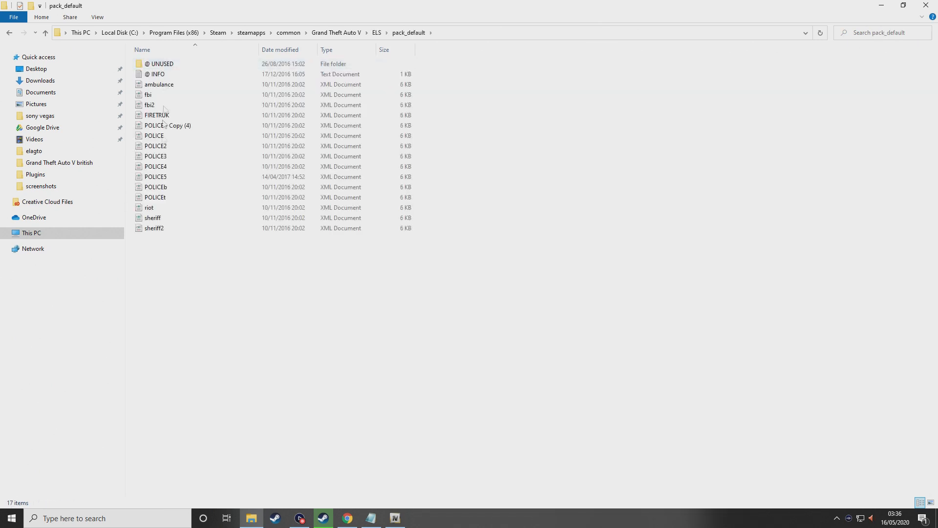
Duplicate the POLICE4 config file within pack_default
click(167, 166)
right_click(167, 167)
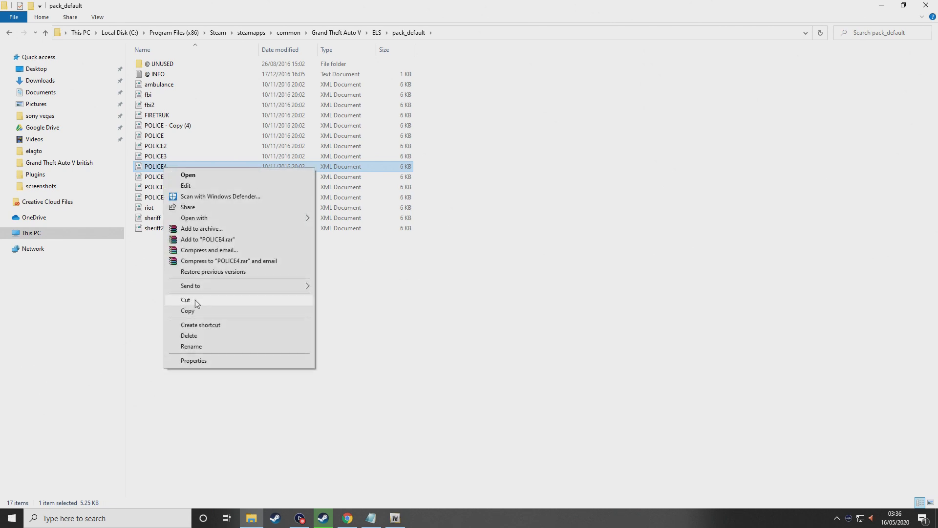
click(188, 311)
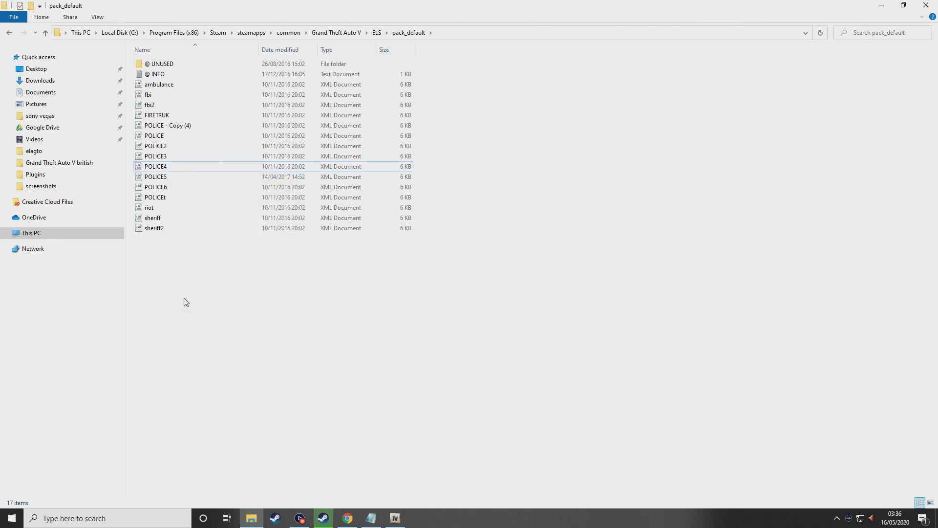
right_click(183, 299)
click(221, 368)
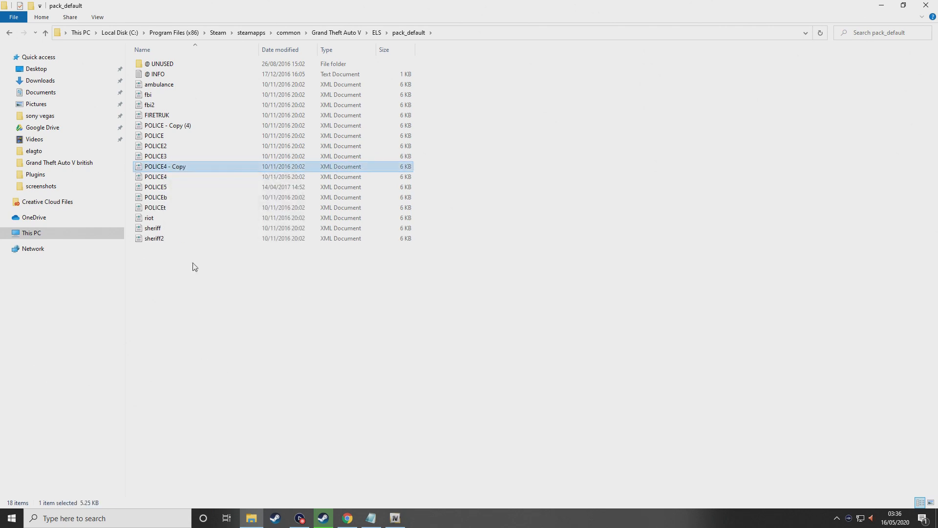
Rename the 'POLICE4 - Copy' file to POLICE6
right_click(167, 170)
click(216, 348)
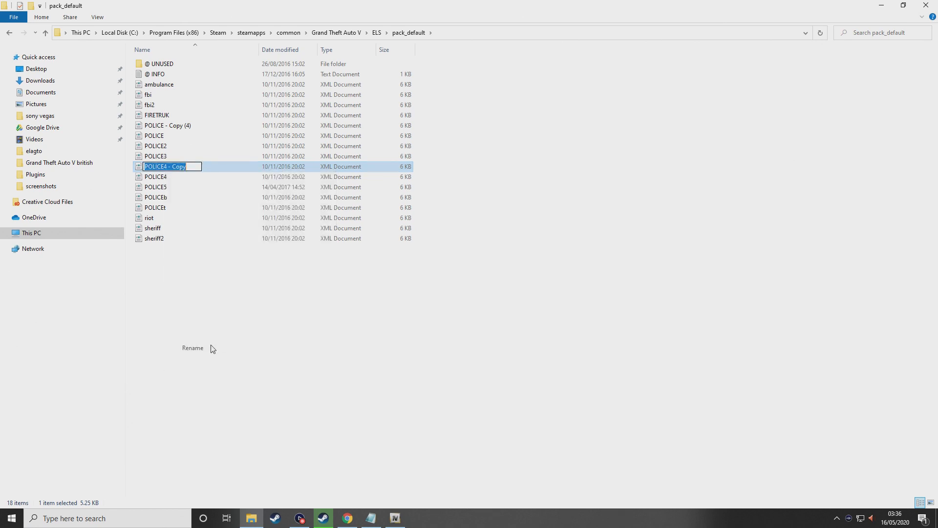
key(Home)
key(BackSpace)
key(BackSpace)
key(BackSpace)
key(BackSpace)
key(BackSpace)
key(BackSpace)
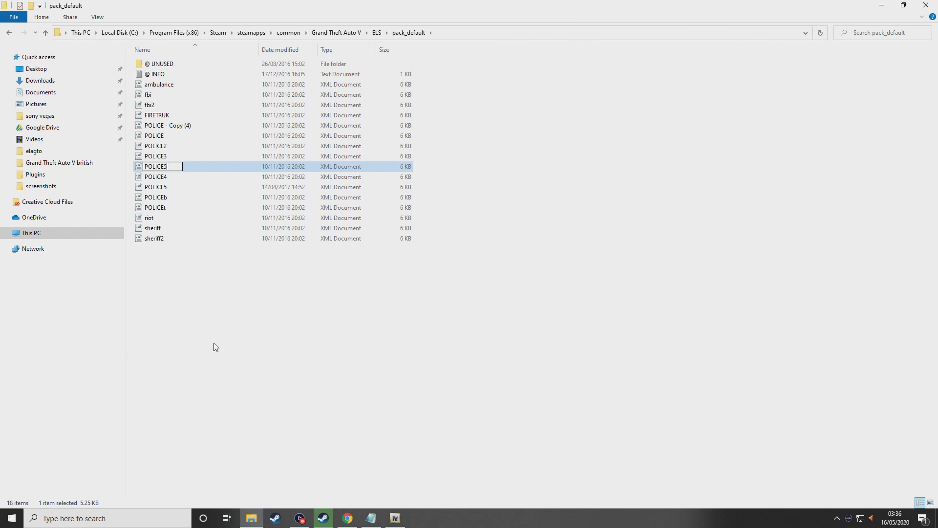
text(6)
key(Return)
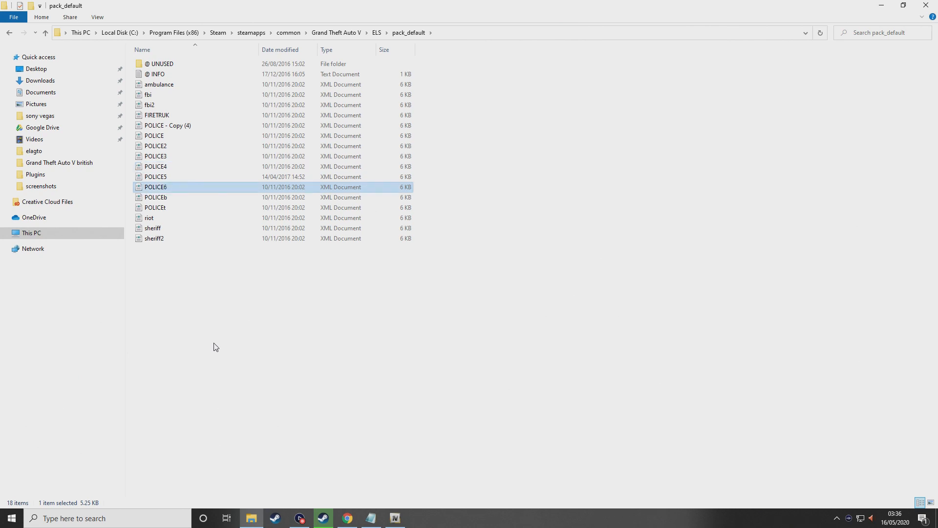
click(264, 329)
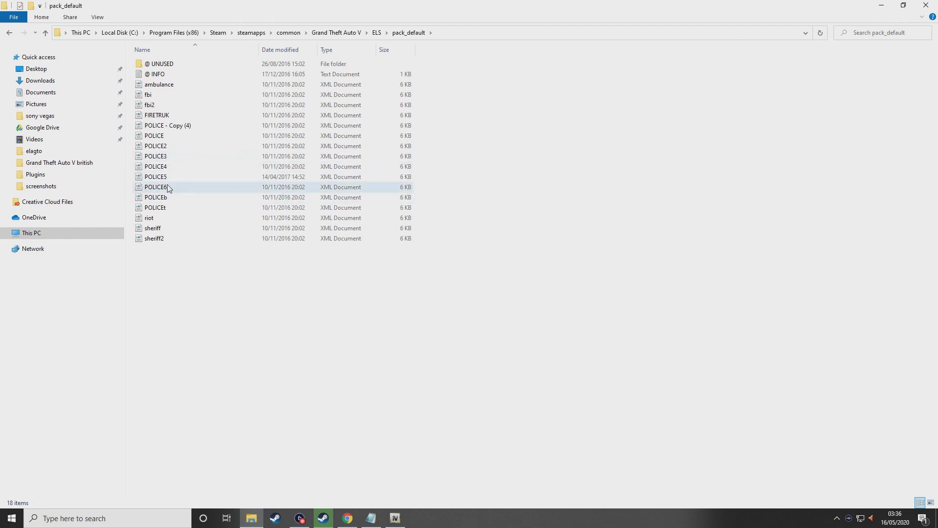
click(276, 520)
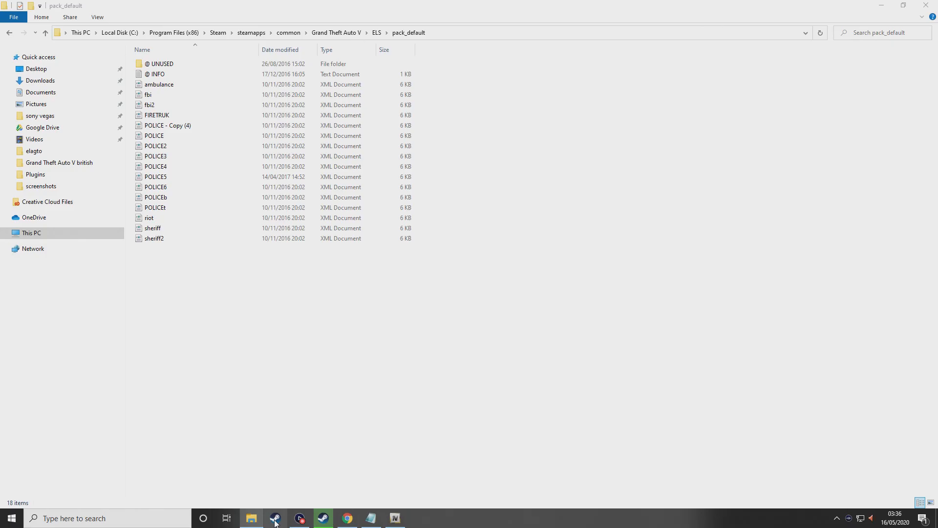
Start Grand Theft Auto V from the Steam library and confirm Play
click(84, 27)
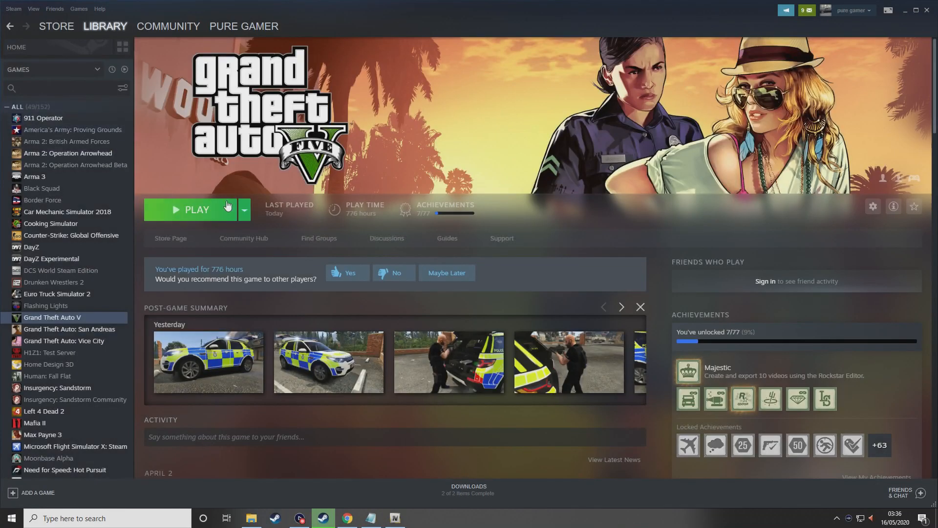
click(205, 213)
click(474, 289)
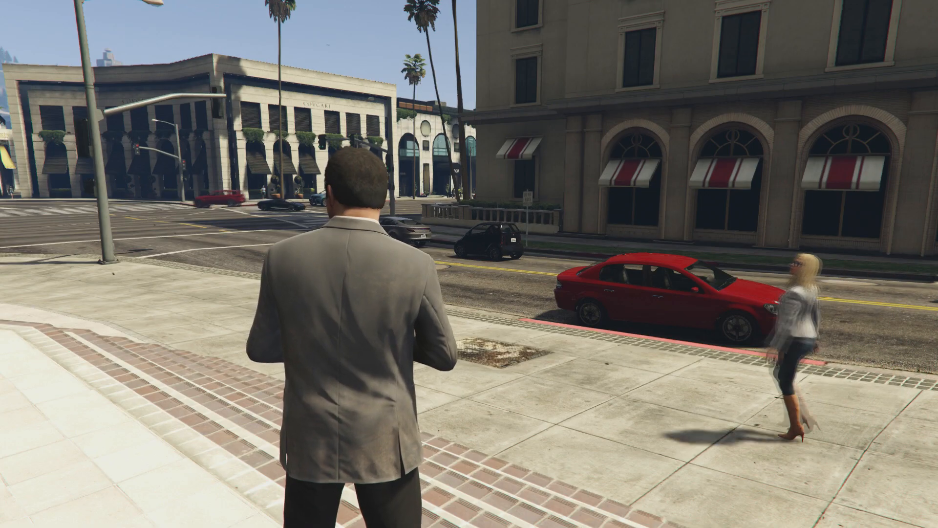
Use the F3 trainer's Added Vehicles Menu to spawn police6 (Emergency), then close the trainer
key(F3)
key(KP_2)
key(KP_2)
key(KP_2)
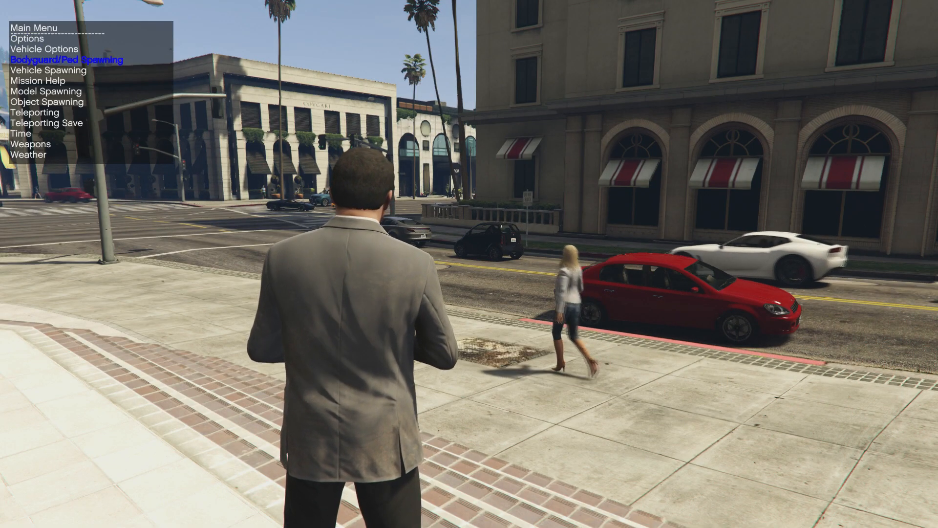
key(KP_5)
key(KP_8)
key(KP_8)
key(KP_8)
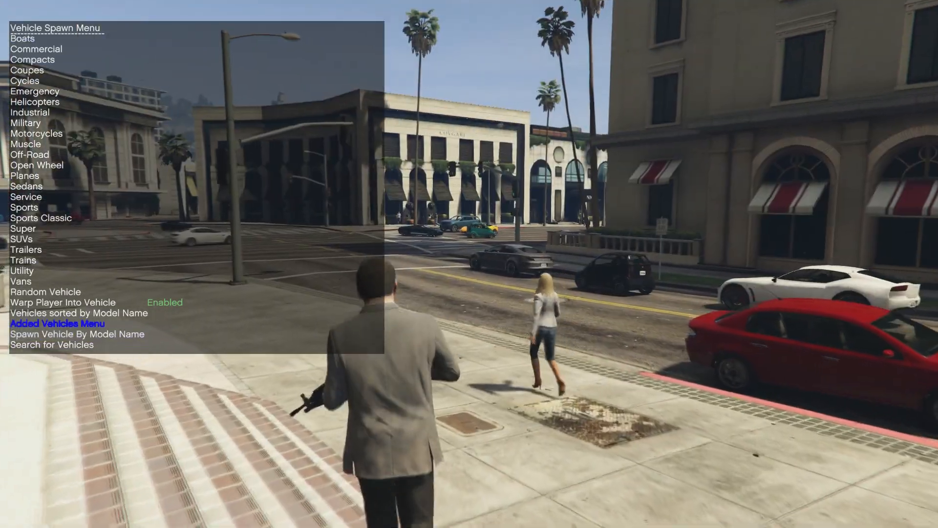
key(KP_5)
key(KP_2)
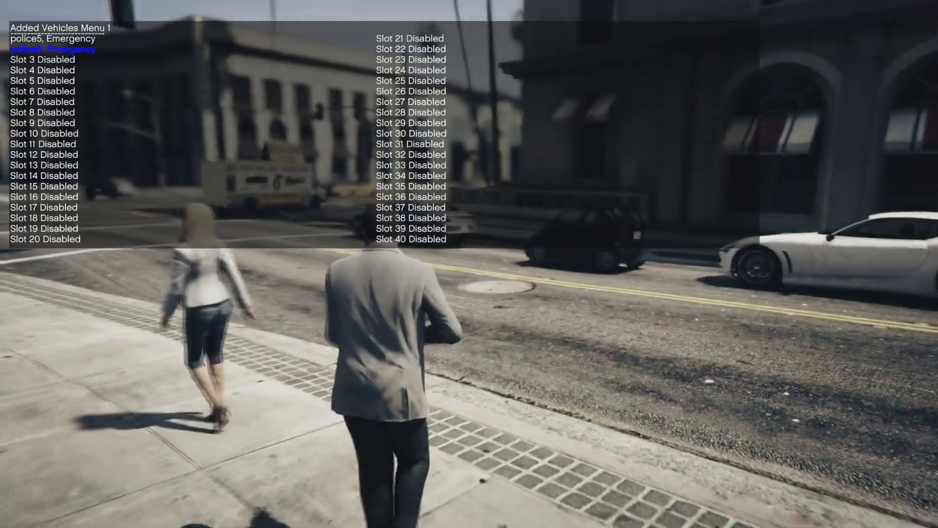
key(KP_5)
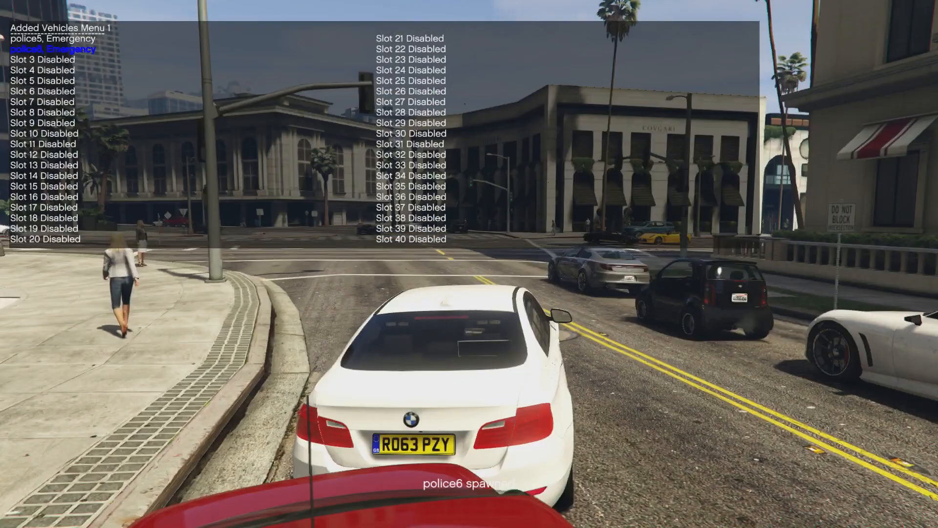
key(F3)
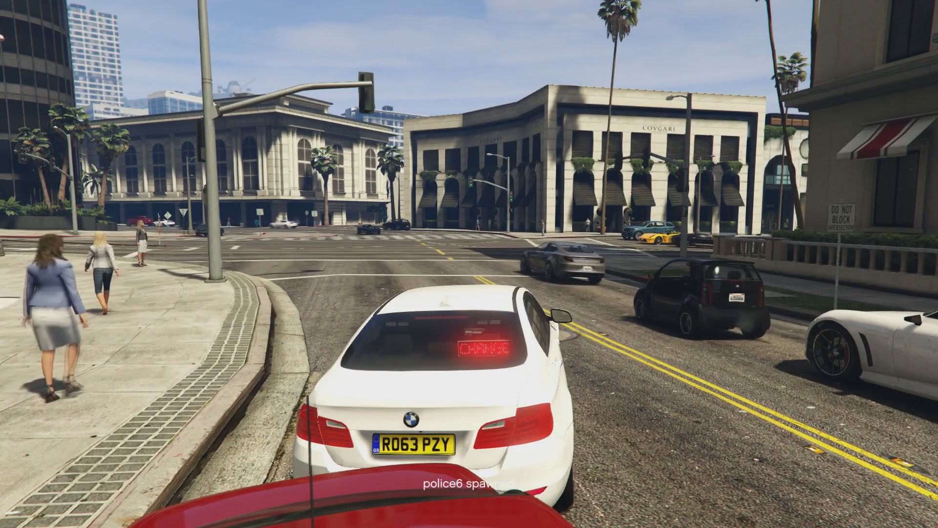
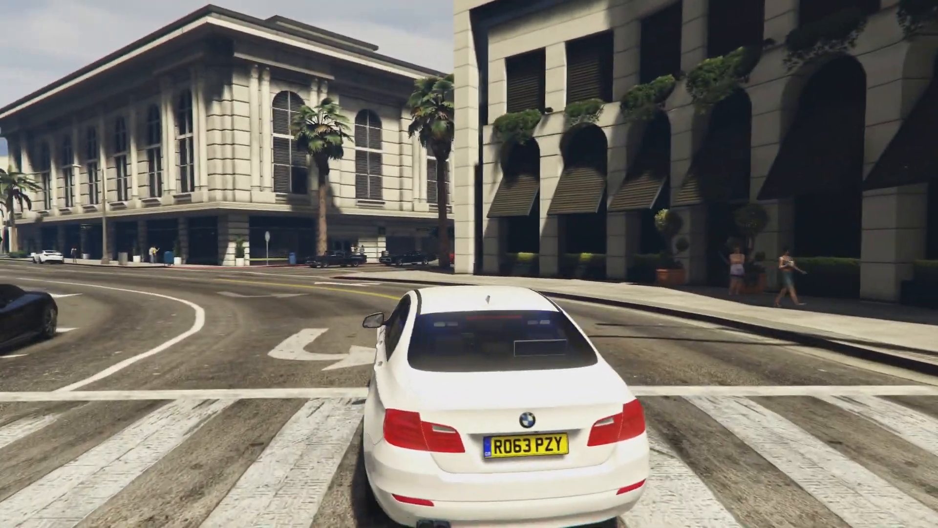
Quit Grand Theft Auto V through the pause menu's GAME tab using Exit Game
key(Escape)
key(Right)
key(Right)
key(Right)
key(Right)
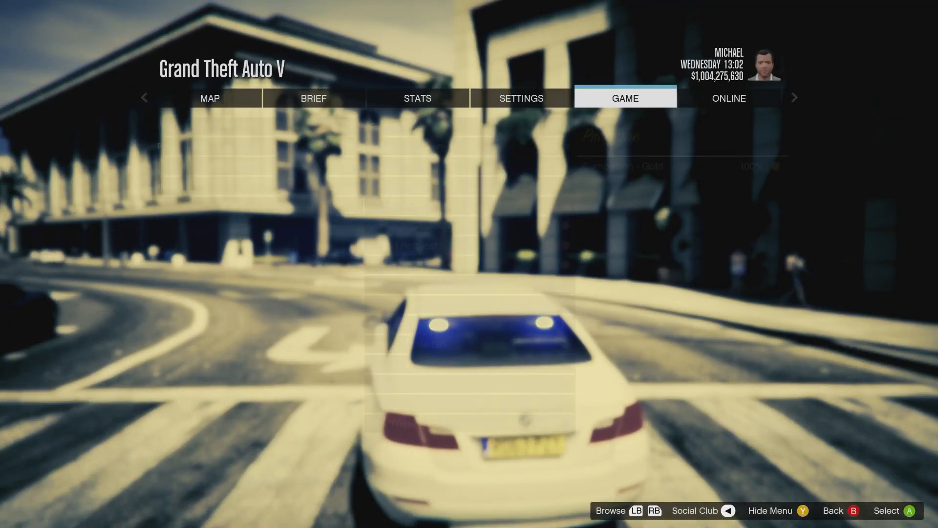
key(Return)
key(Up)
key(Return)
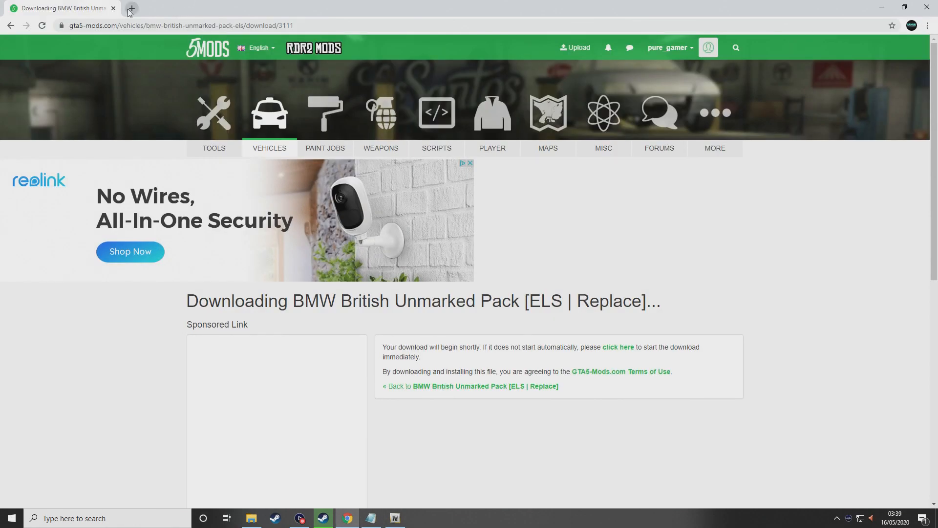
Google 'gta v unlimted cars mod' in a new tab and open the Gameconfig for Limitless Vehicles page
click(131, 9)
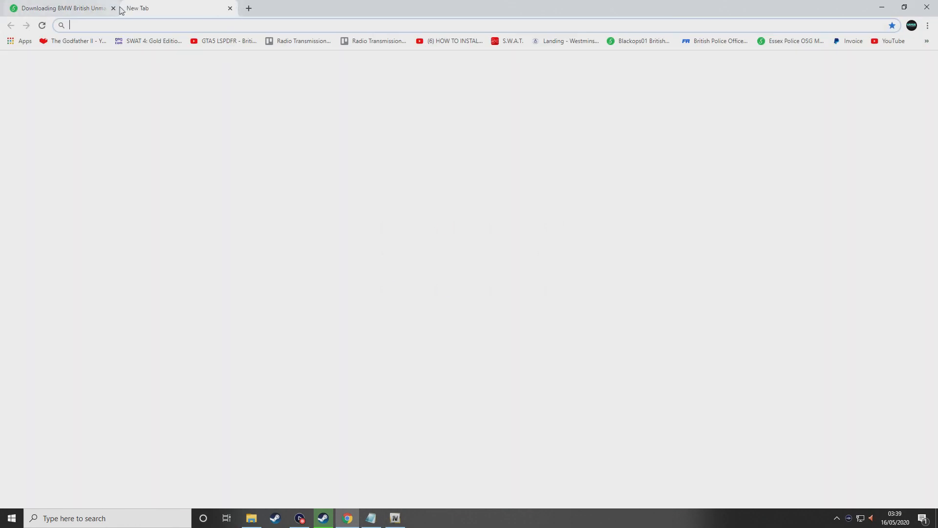
click(113, 9)
text(google.co.uk)
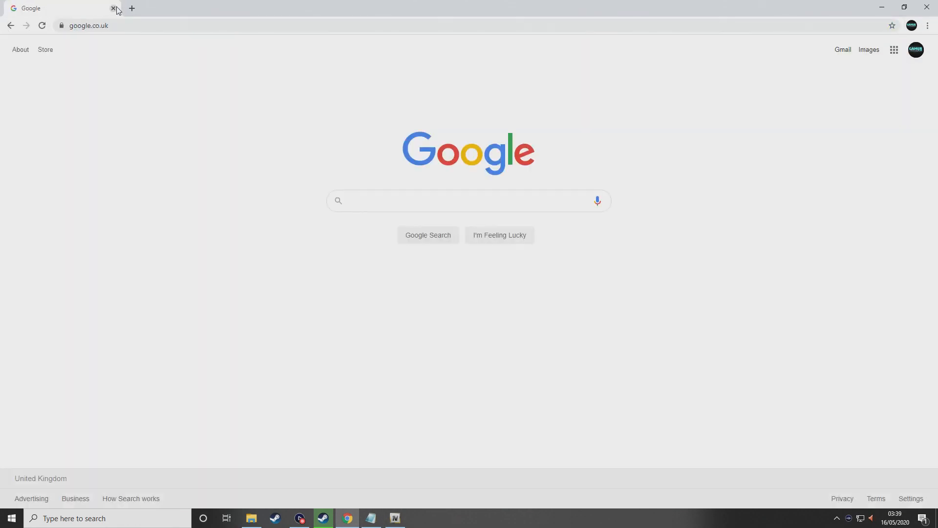
text(gta v )
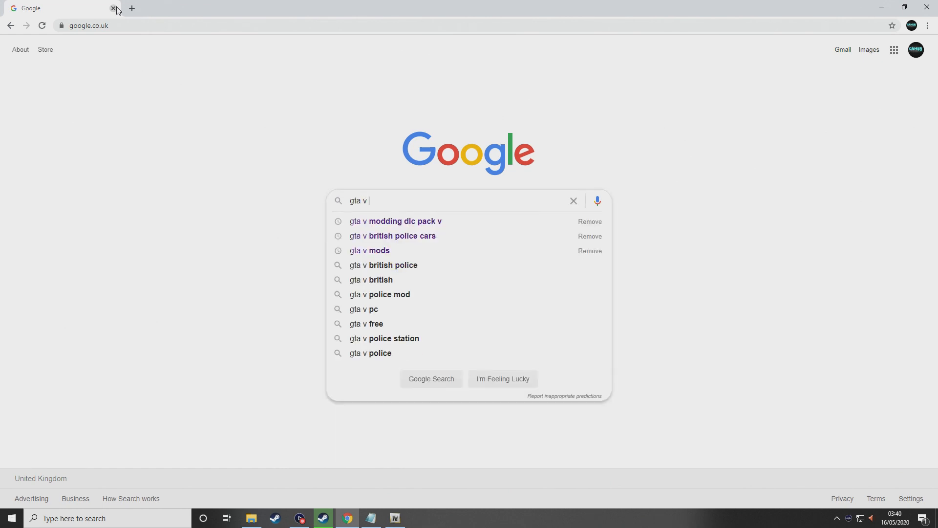
text(unlimted )
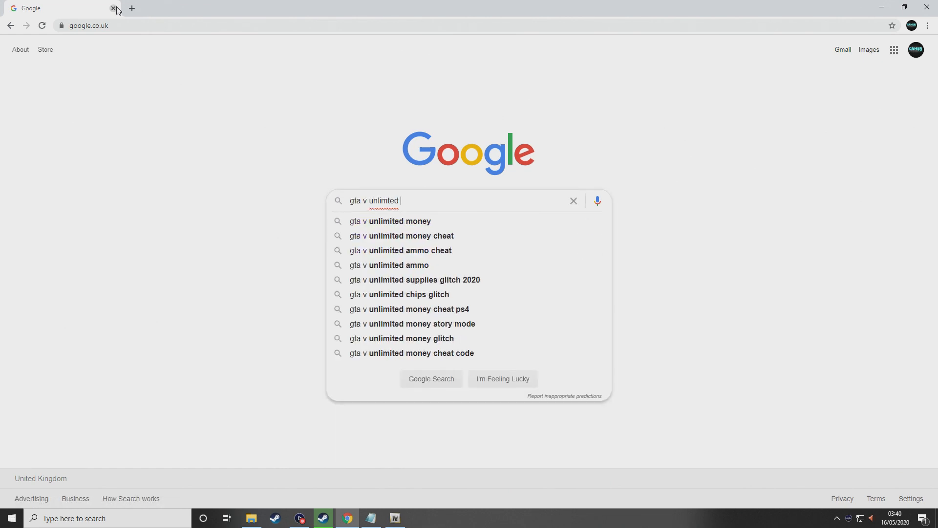
text(cars mod)
key(Return)
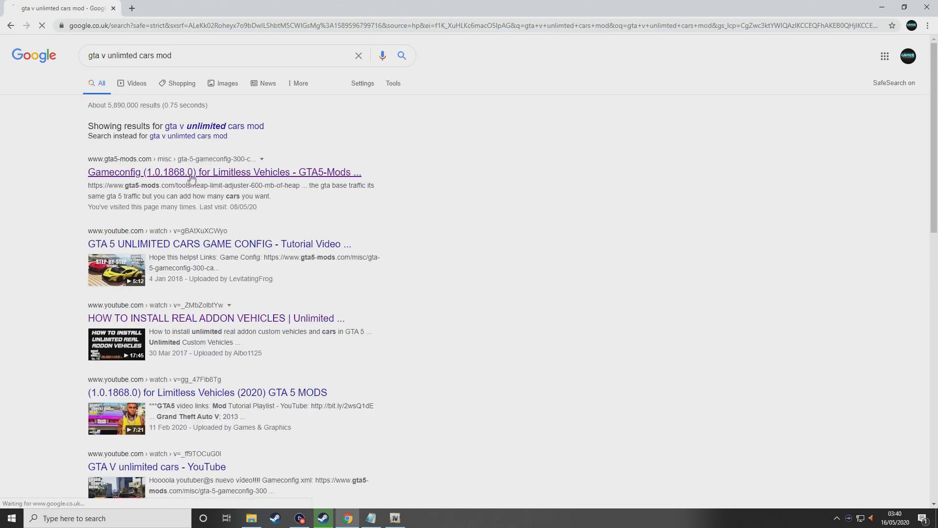
click(193, 174)
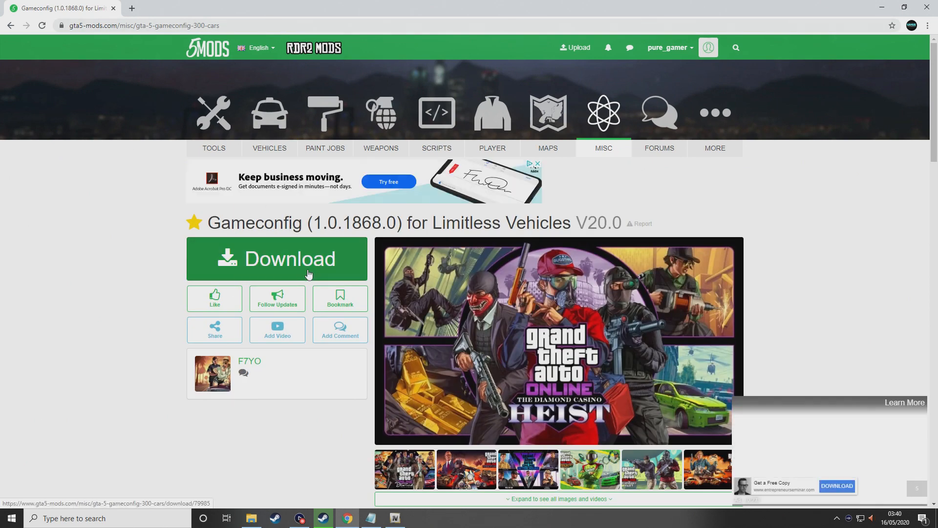
Download the Gameconfig (1.0.1868.0) rar and open it from the download bar
click(310, 273)
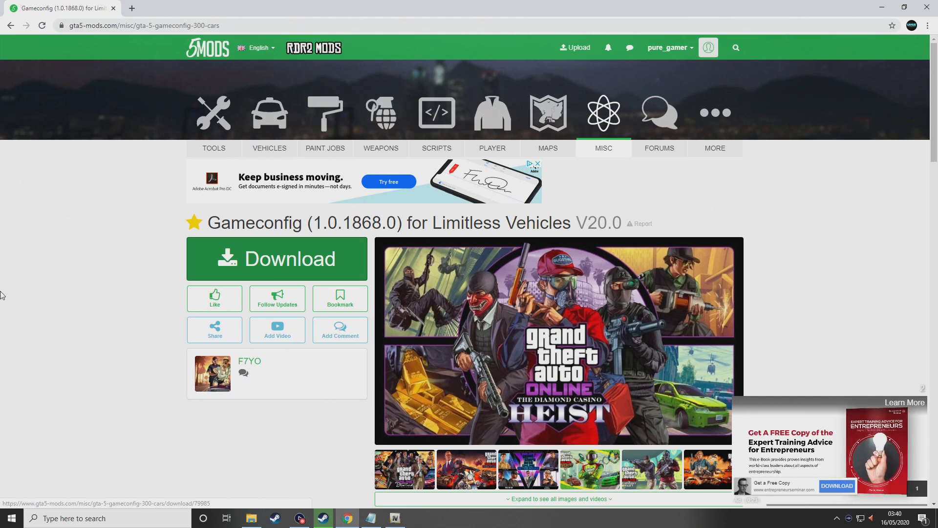
click(295, 270)
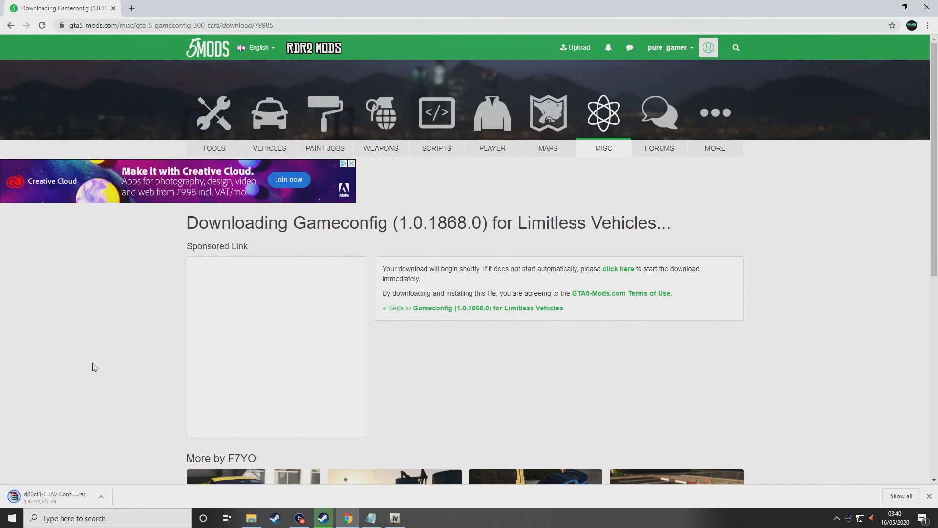
click(44, 496)
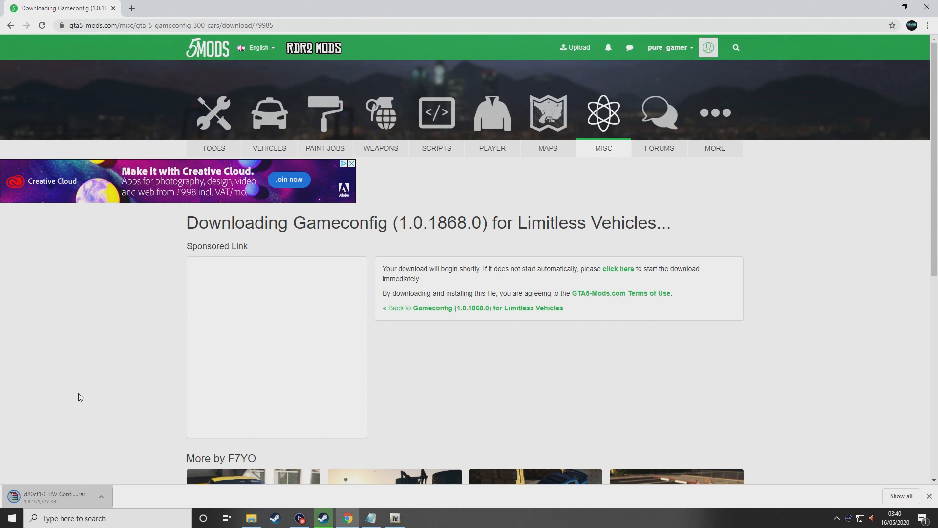
click(42, 496)
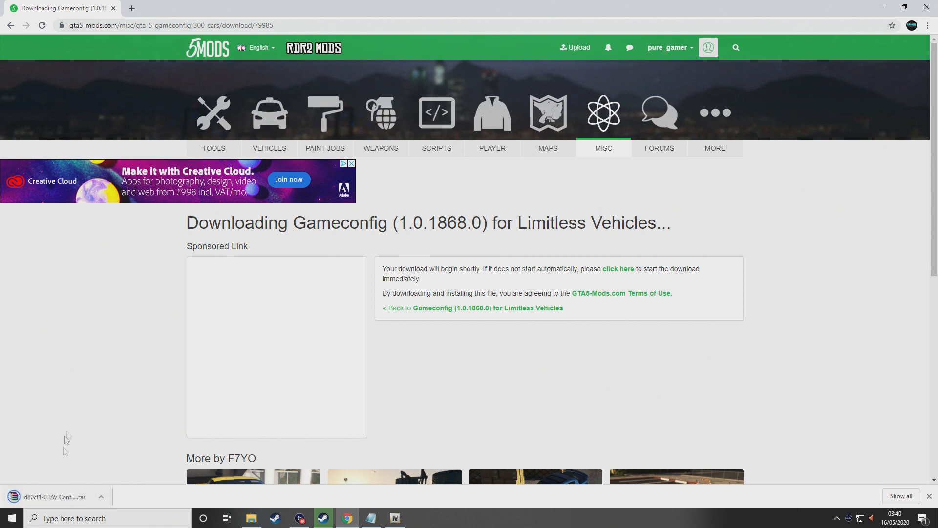
click(45, 500)
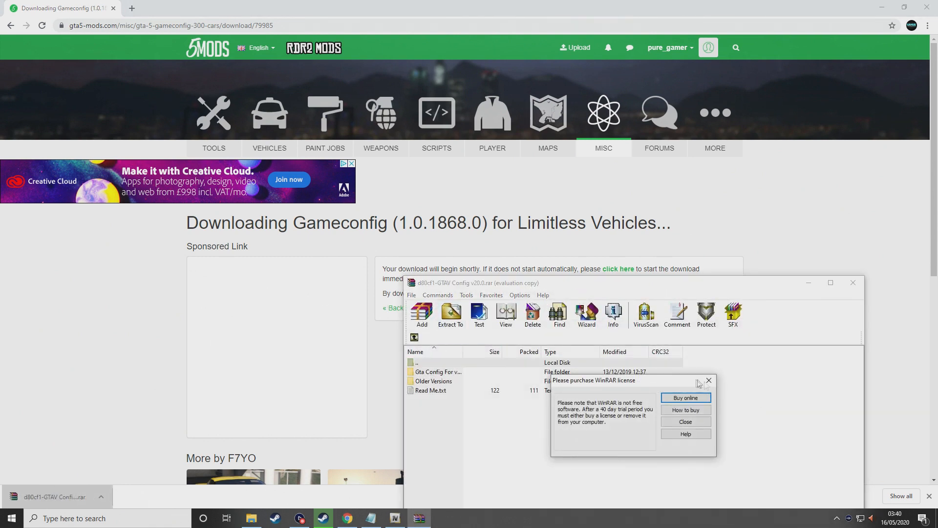
Dismiss the WinRAR reminder, open Gta Config > '5x traffic 5x peds', then switch to OpenIV
click(710, 381)
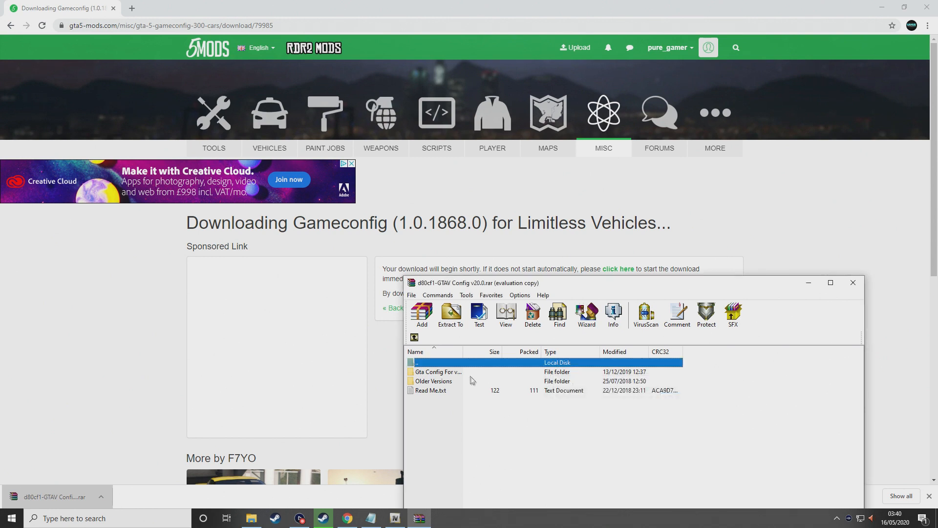
double_click(441, 375)
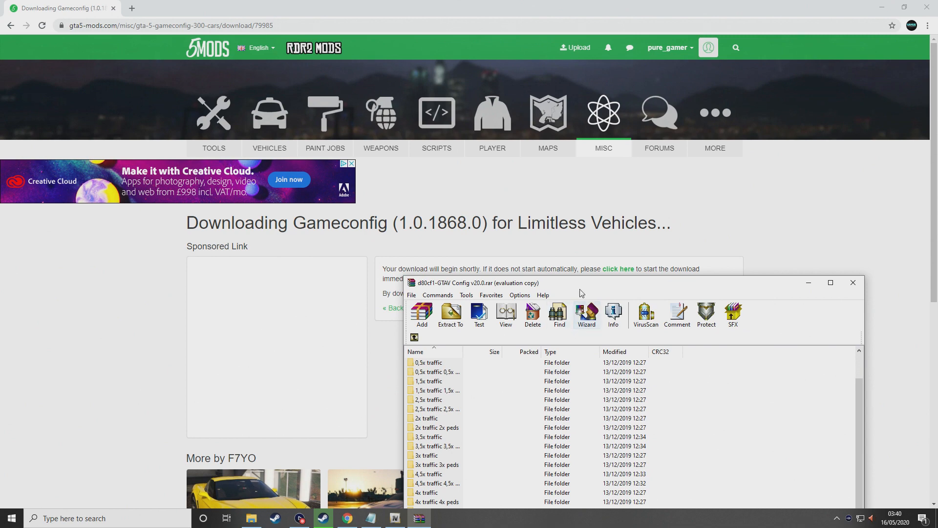
drag(580, 290, 556, 90)
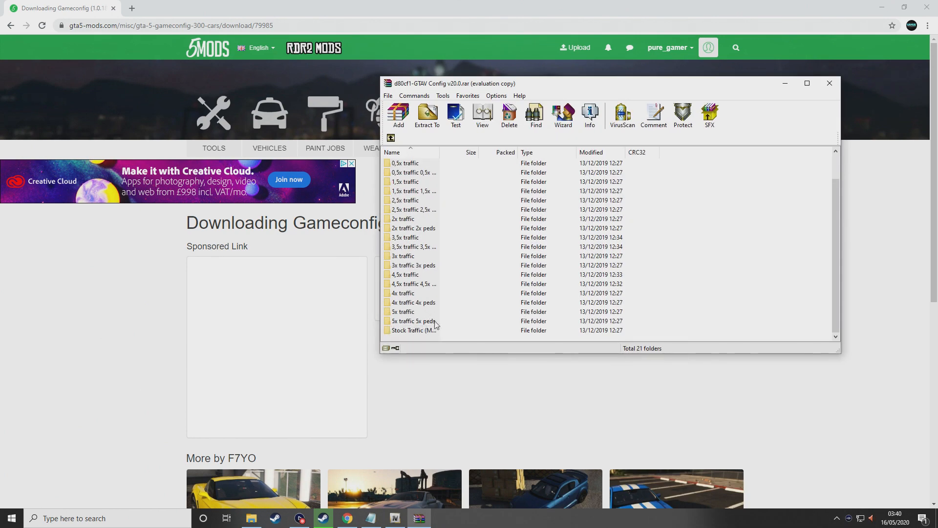
scroll(453, 296, up, 1)
scroll(434, 251, down, 1)
double_click(431, 321)
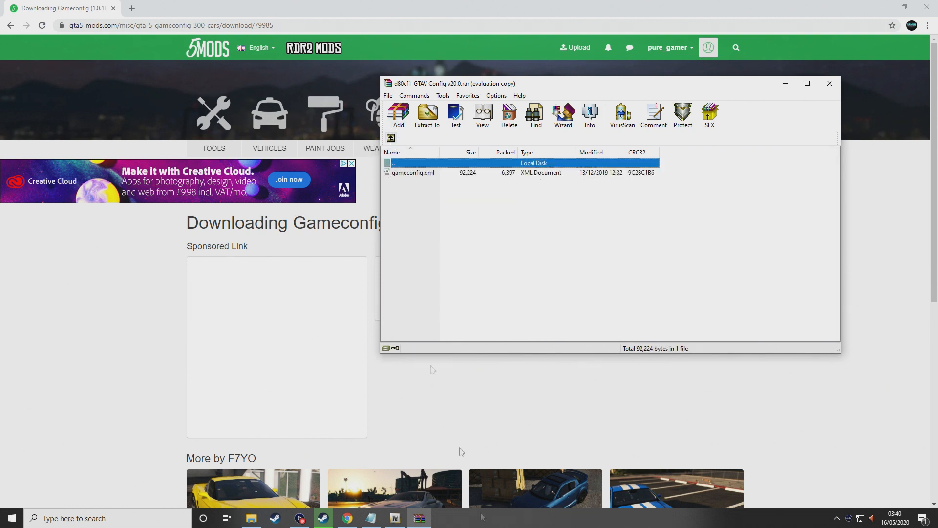
click(404, 506)
click(419, 517)
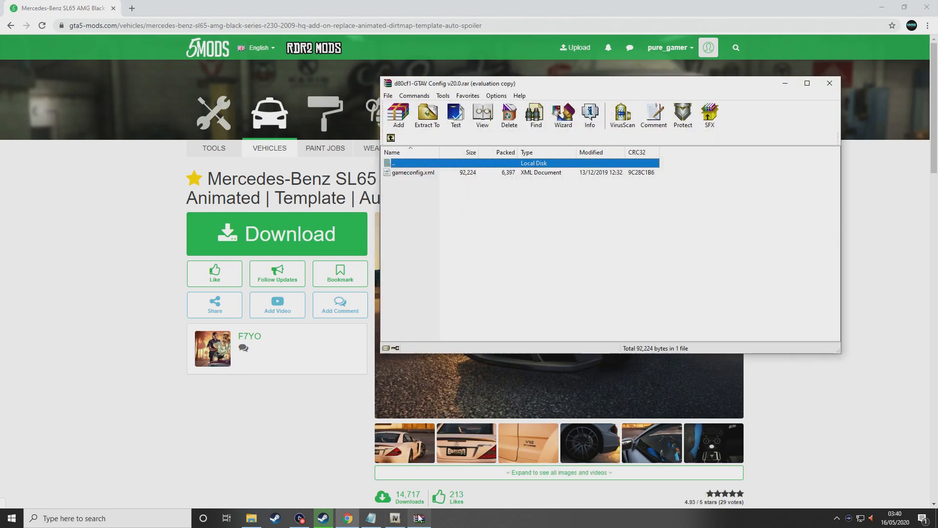
click(396, 519)
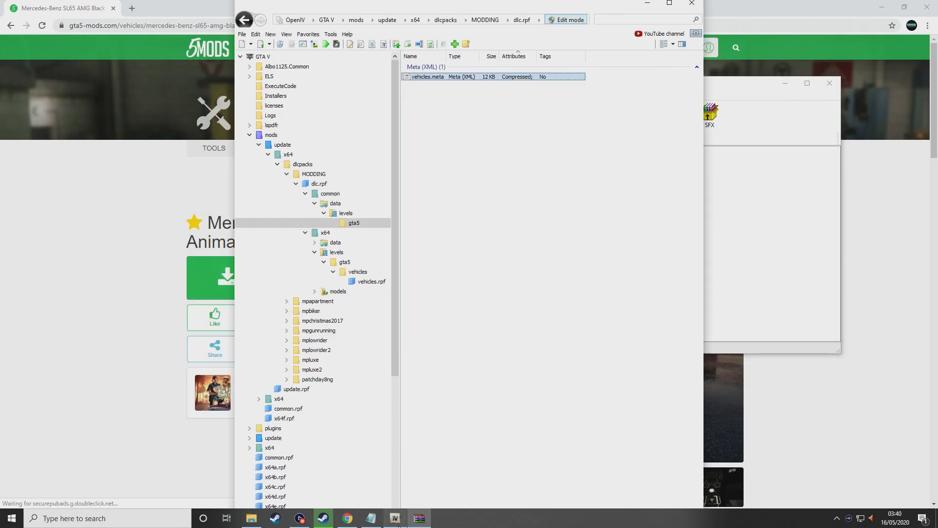
Browse OpenIV to mods > update > update.rpf > common > data
drag(489, 6, 186, 33)
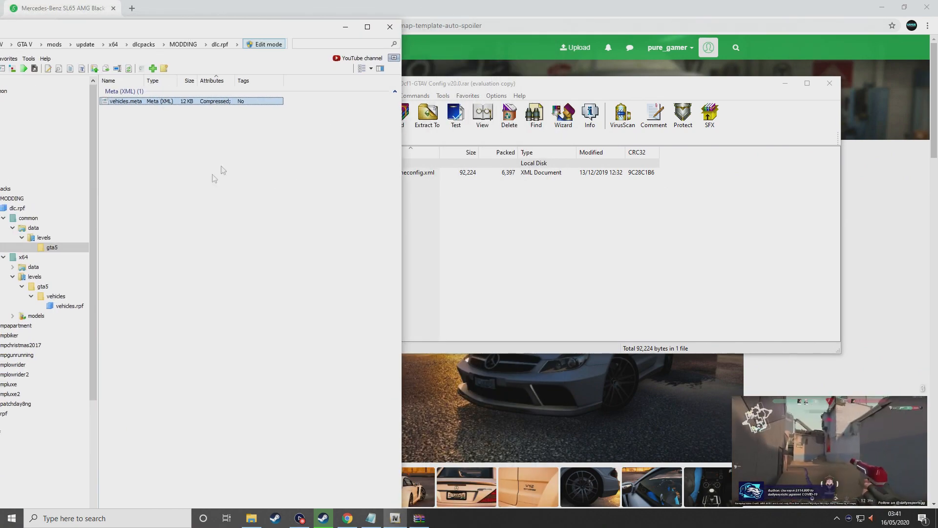
drag(303, 31, 665, 223)
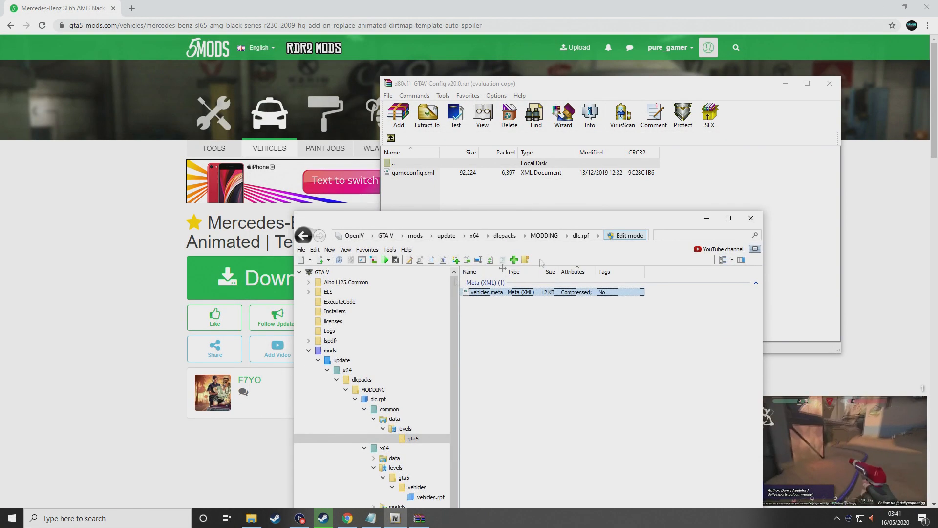
click(327, 351)
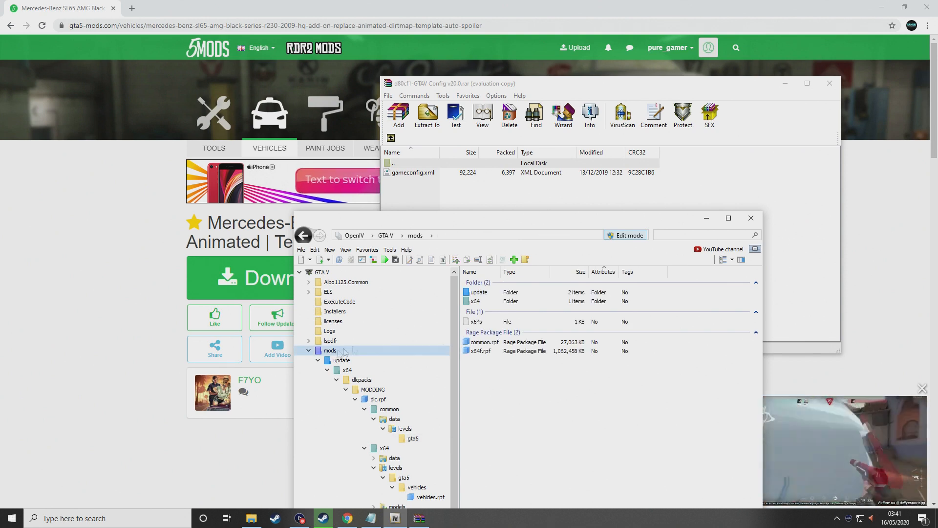
double_click(480, 292)
double_click(484, 313)
double_click(481, 292)
double_click(482, 292)
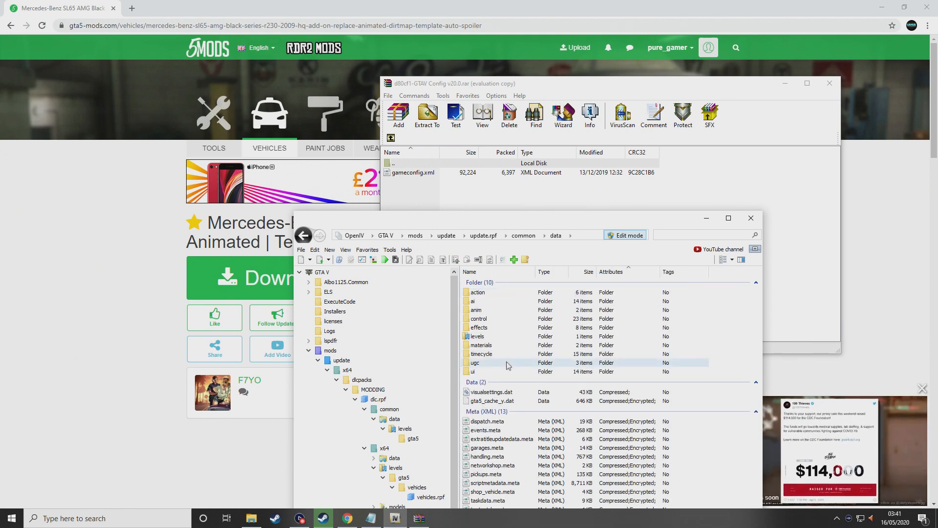
double_click(508, 336)
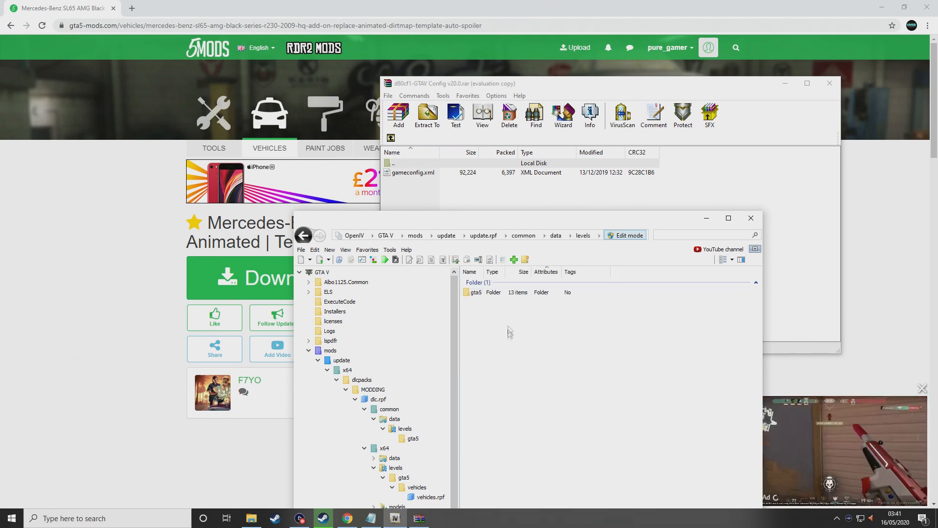
double_click(504, 294)
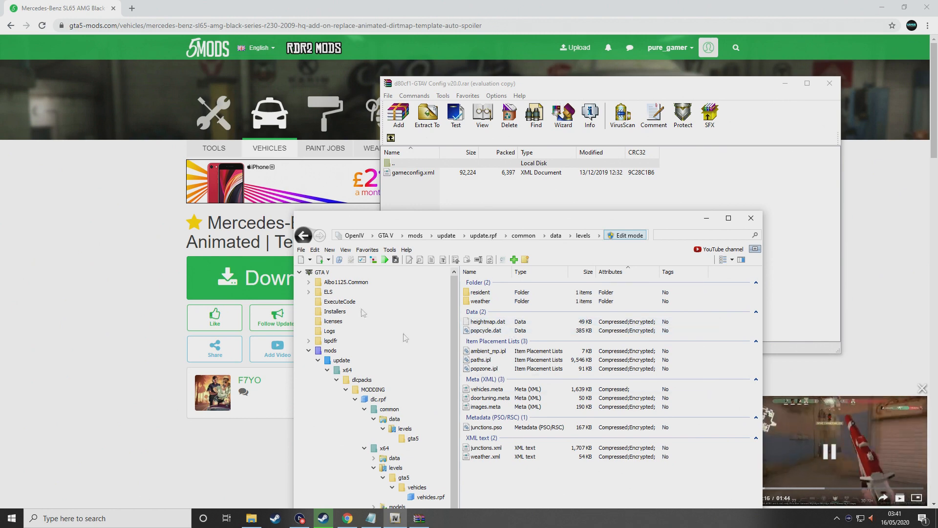
click(311, 238)
click(310, 238)
click(309, 238)
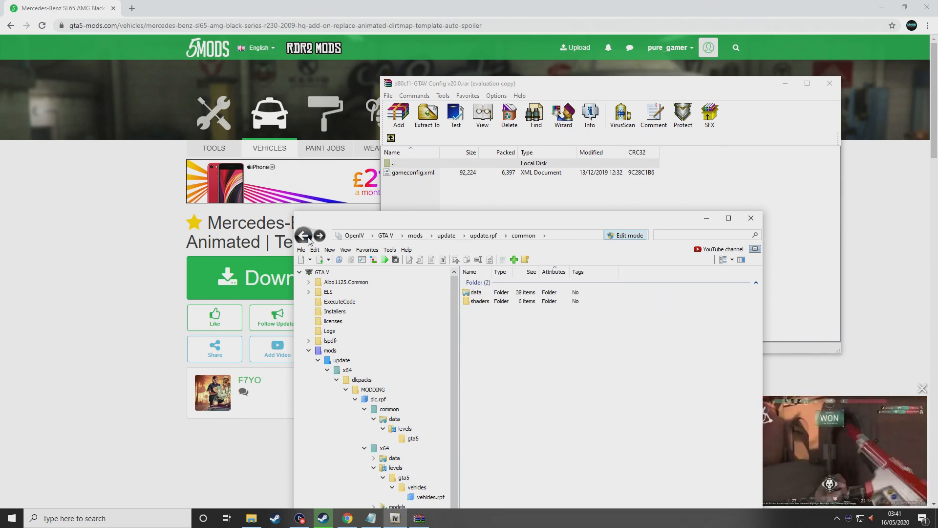
click(319, 236)
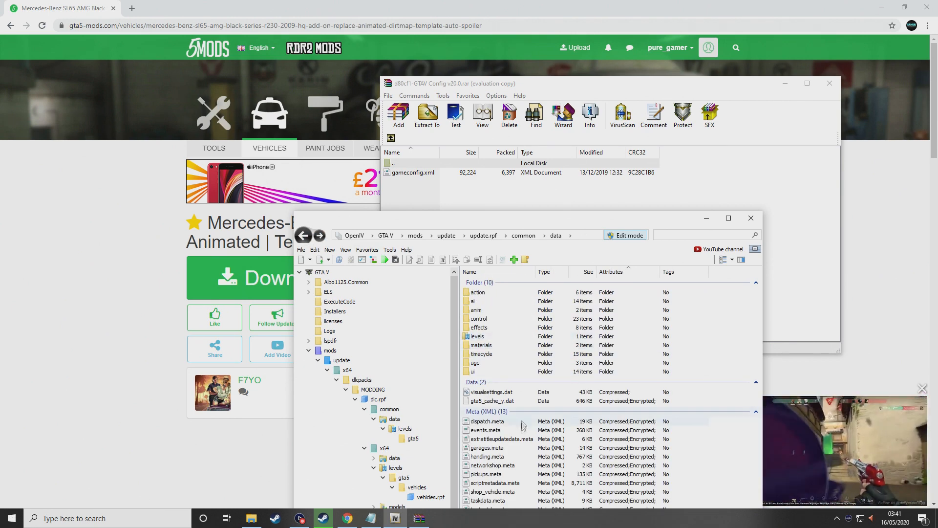
Select gameconfig.xml and minimise the WinRAR, Chrome, Steam and Explorer windows
drag(508, 223, 563, 162)
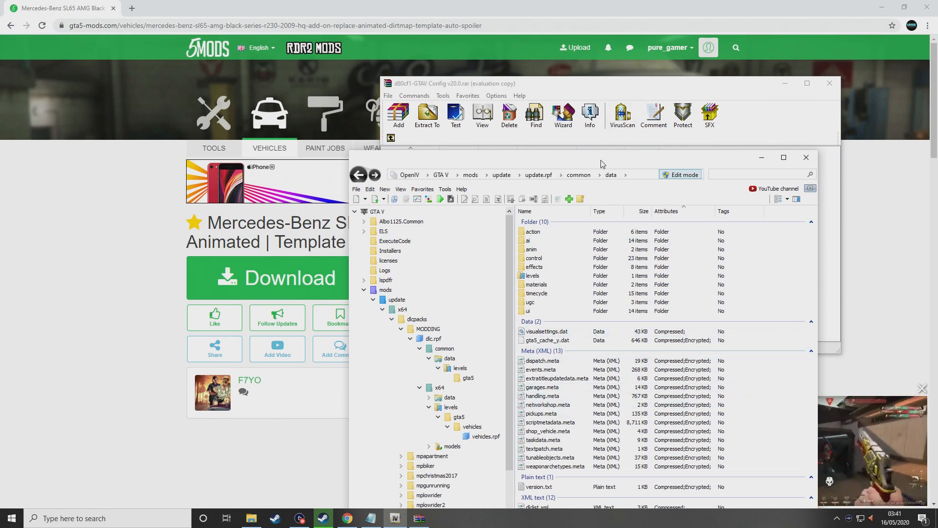
drag(601, 163, 548, 47)
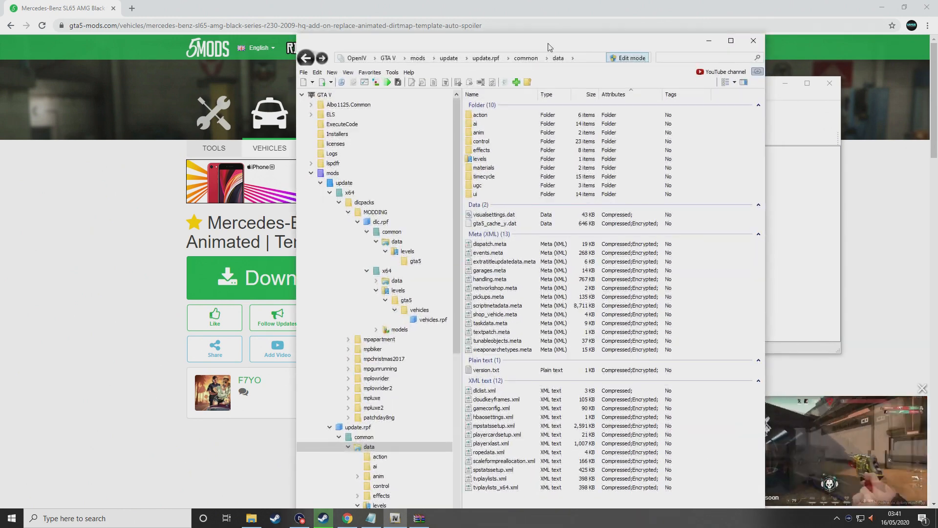
click(506, 411)
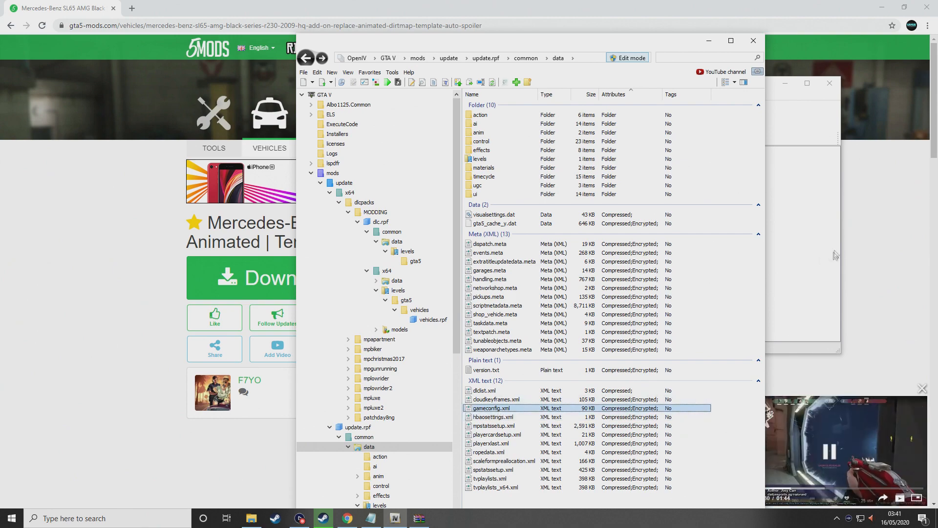
click(812, 252)
drag(645, 82, 937, 303)
click(122, 117)
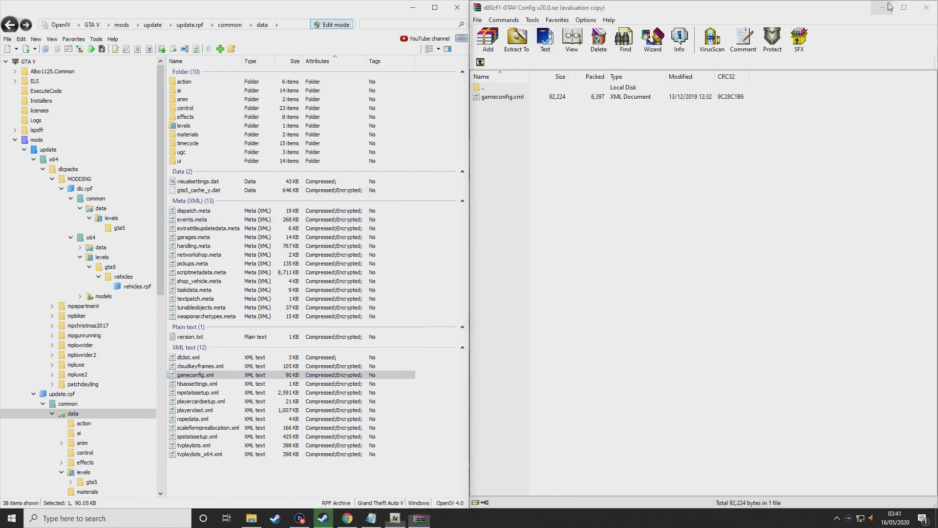
click(882, 8)
click(883, 7)
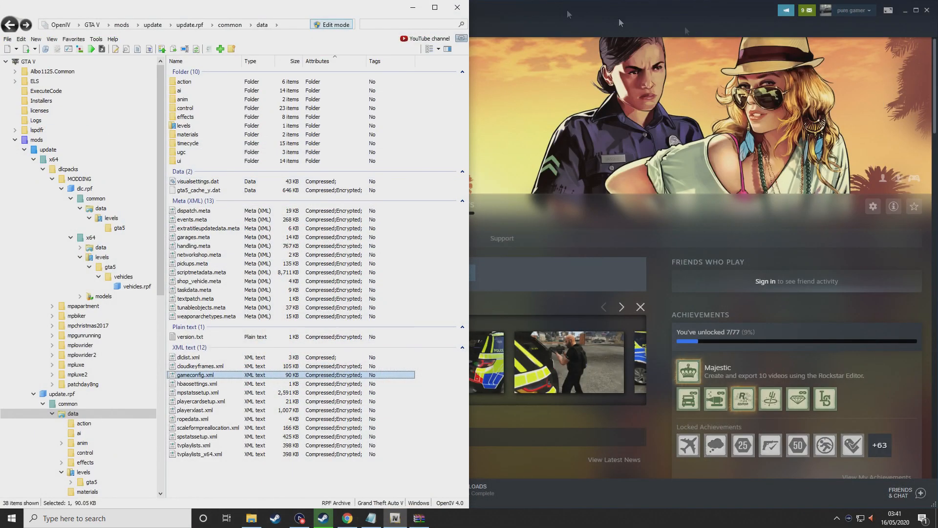
click(907, 11)
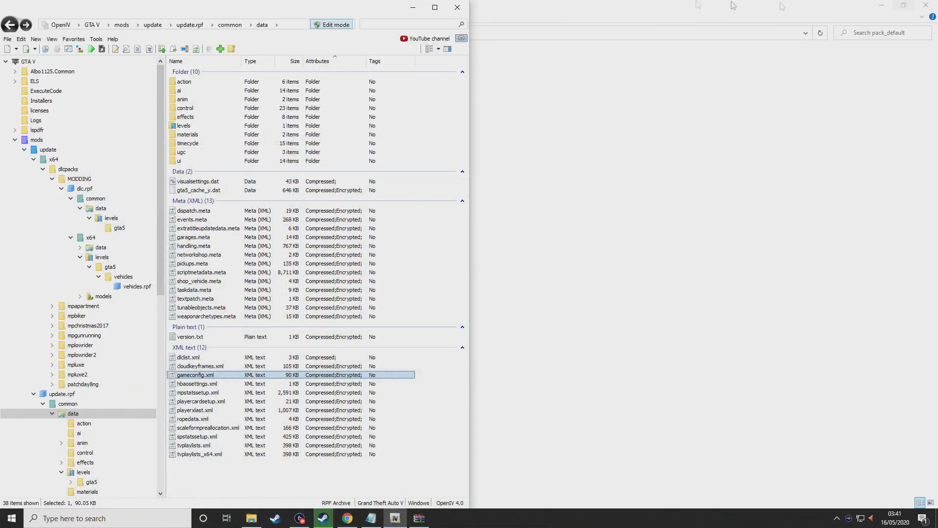
click(883, 7)
Create a desktop folder named 'gta v british police game config'
drag(325, 6, 712, 3)
right_click(163, 457)
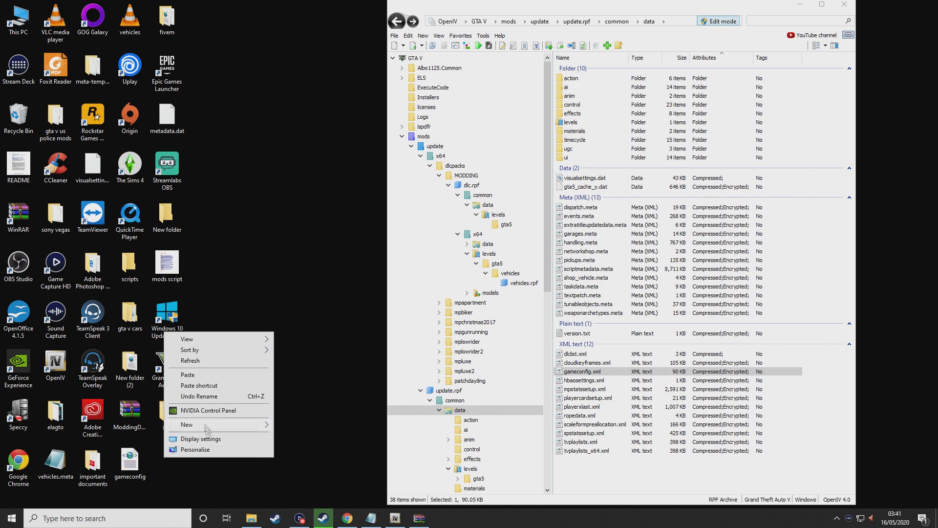
mouse_move(205, 423)
click(312, 311)
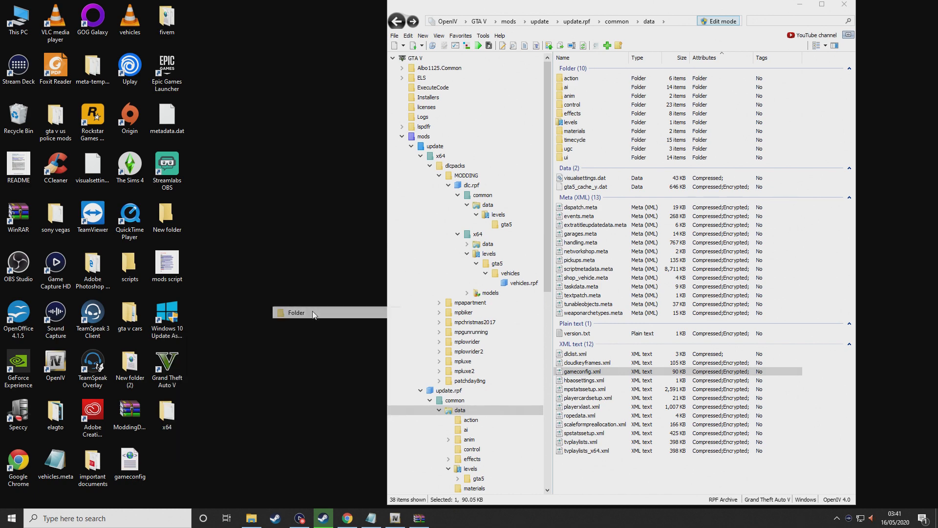
key(BackSpace)
text(gta v british police)
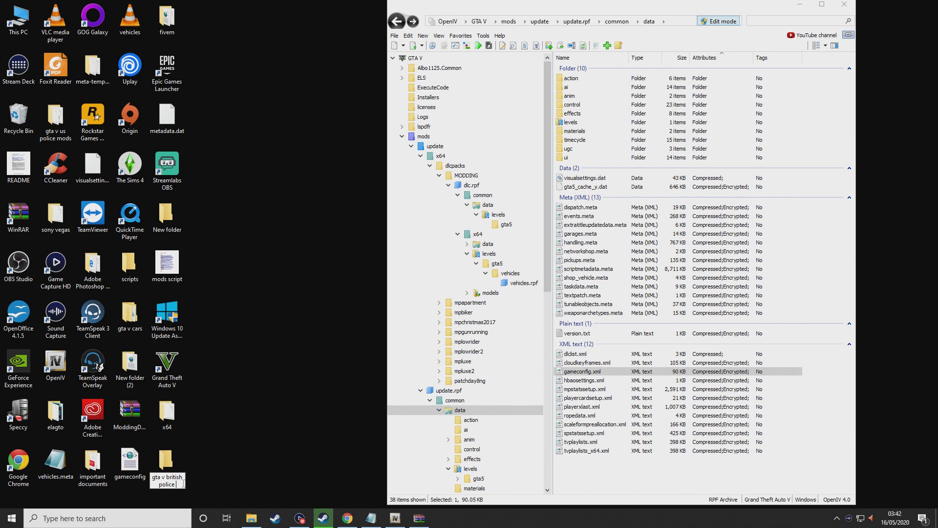
text(con)
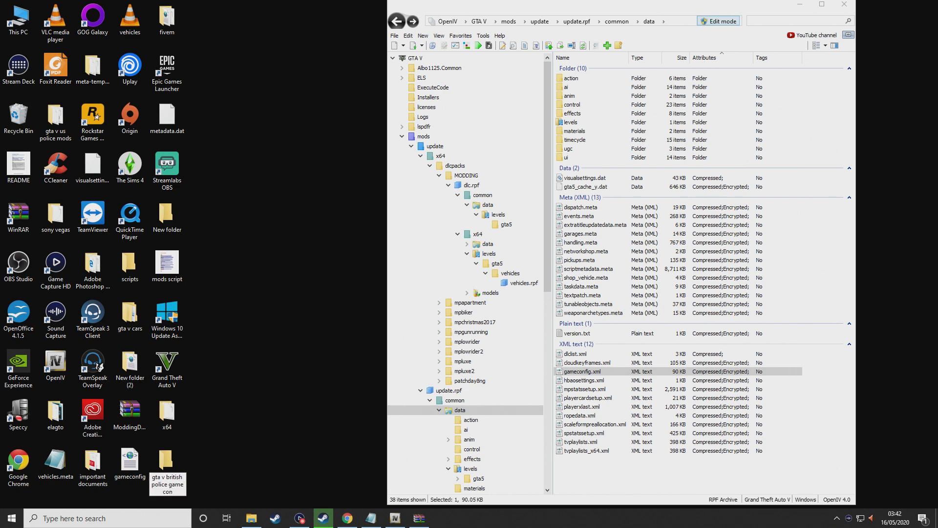
key(Return)
Copy the original 90 KB gameconfig.xml from OpenIV into that backup folder
double_click(177, 475)
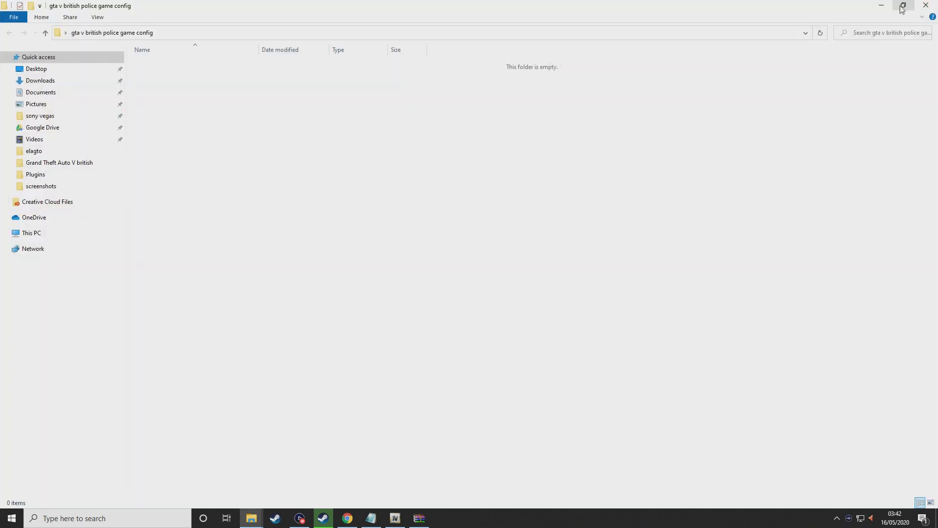
click(903, 5)
drag(582, 372, 224, 121)
click(593, 374)
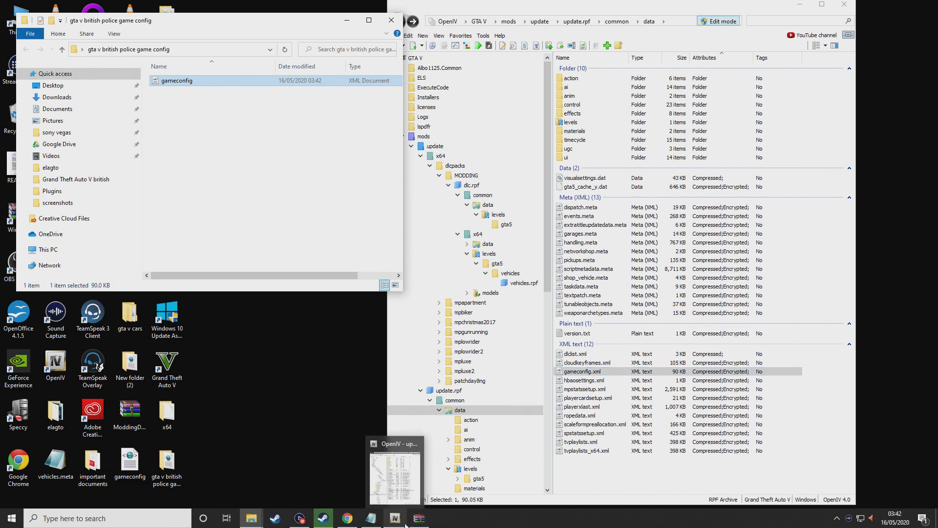
click(421, 521)
click(421, 521)
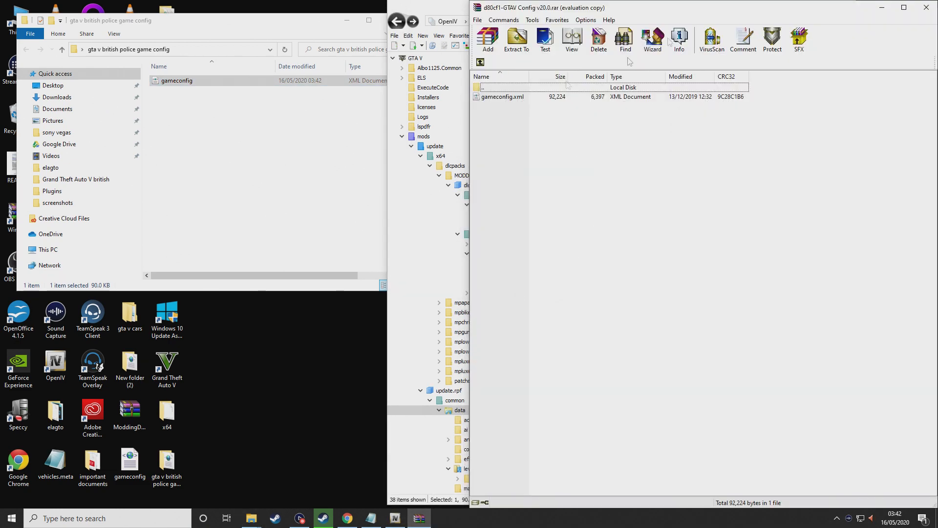
double_click(751, 9)
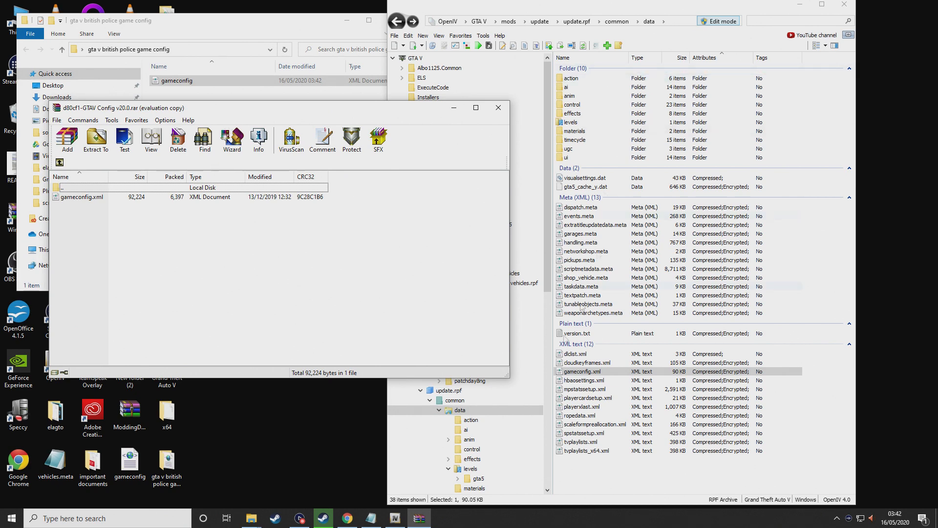
Replace update.rpf's gameconfig.xml with the GTAV Config archive's version and set WinRAR aside
drag(145, 200, 671, 320)
drag(800, 389, 802, 390)
drag(236, 113, 576, 341)
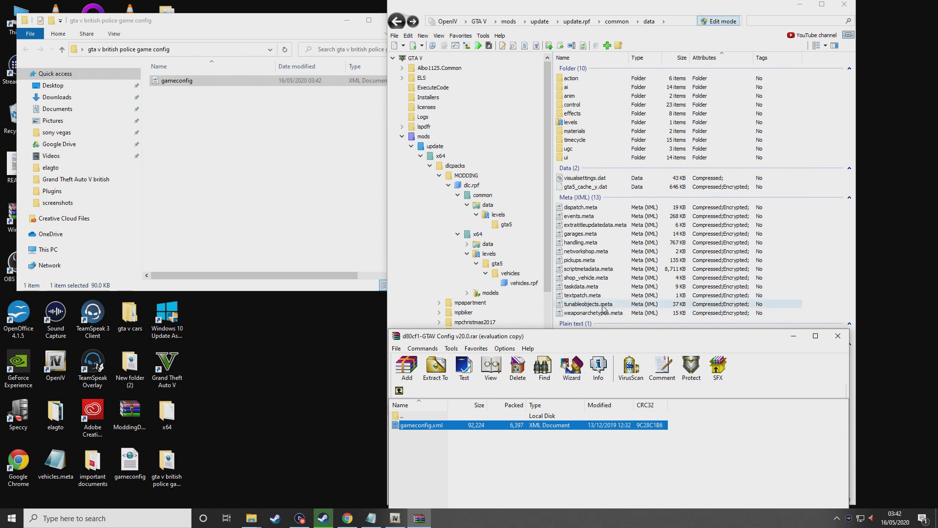
click(795, 338)
mouse_move(355, 520)
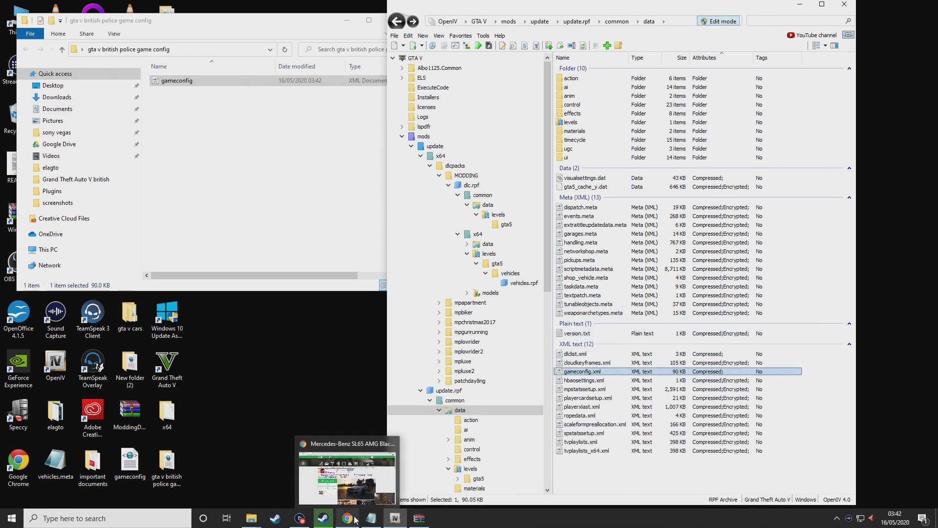
click(276, 519)
Launch Grand Theft Auto V in story mode from the Steam library
click(106, 27)
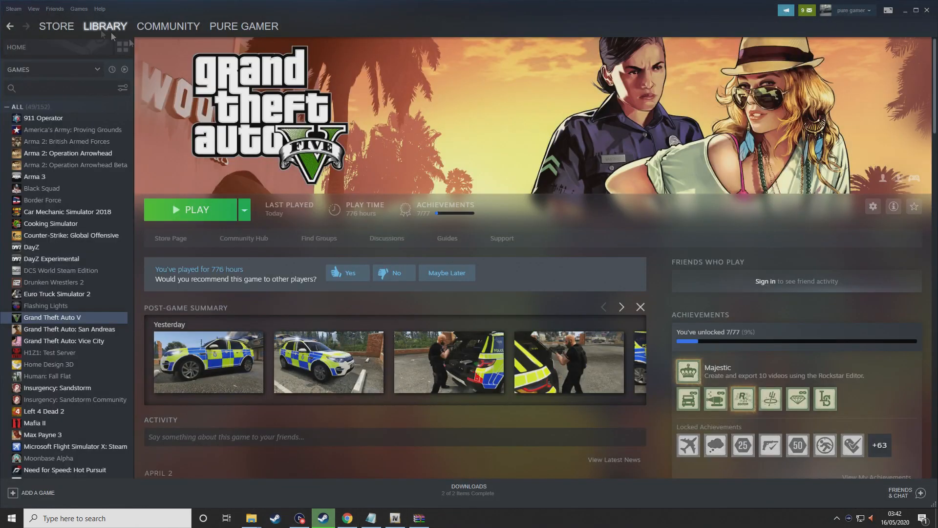
click(209, 215)
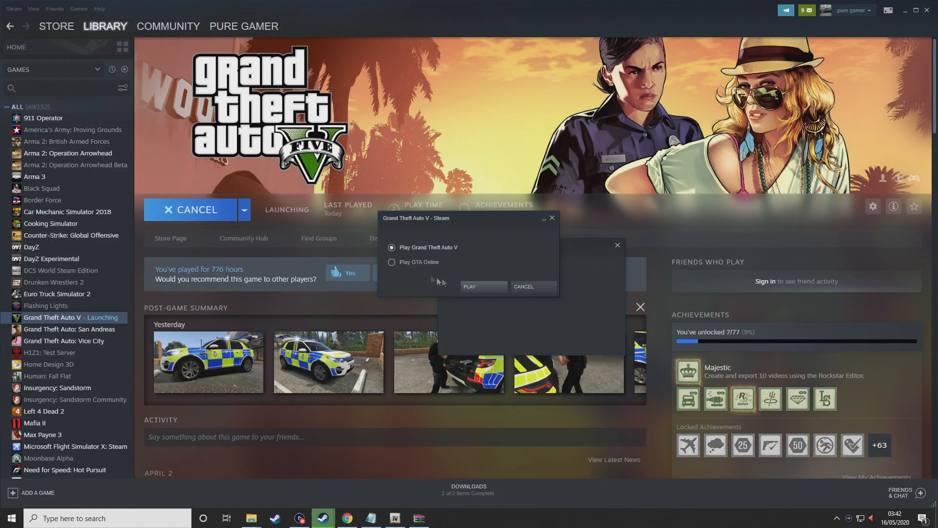
click(473, 289)
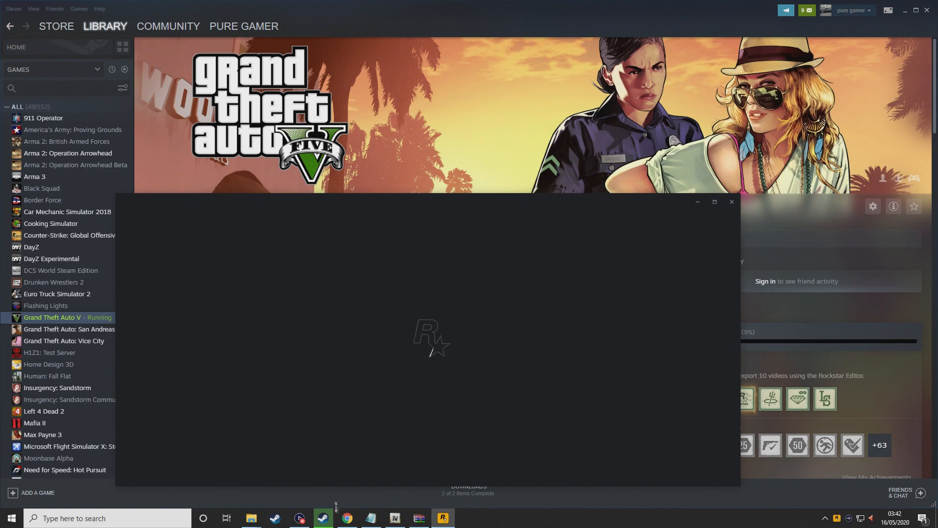
click(347, 518)
Copy the Heap Limit Adjuster link from the Gameconfig description and open it in a new tab
scroll(286, 292, down, 4)
scroll(286, 291, up, 4)
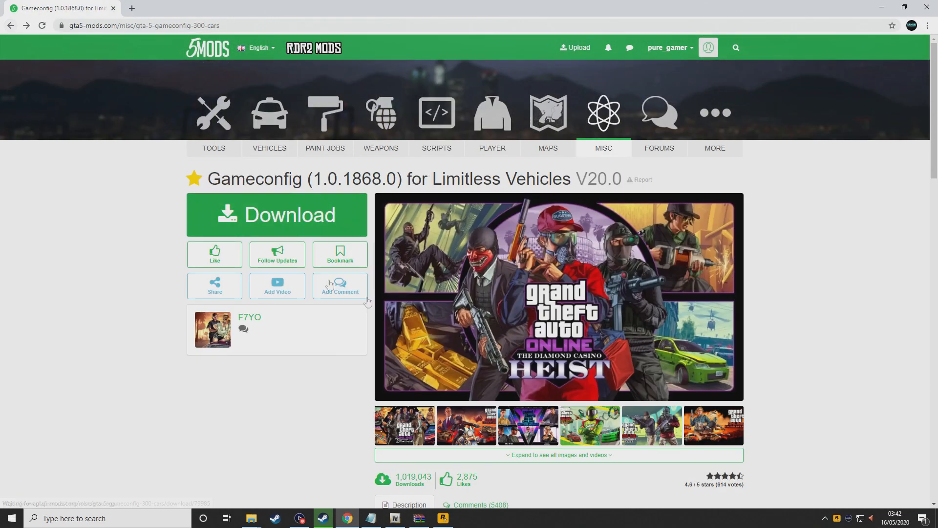
scroll(330, 284, down, 7)
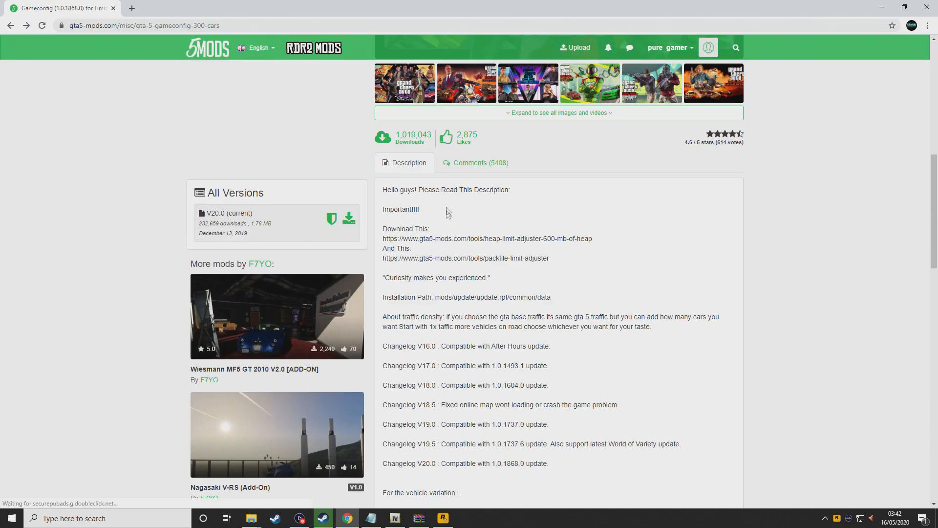
scroll(471, 198, up, 7)
scroll(492, 311, down, 6)
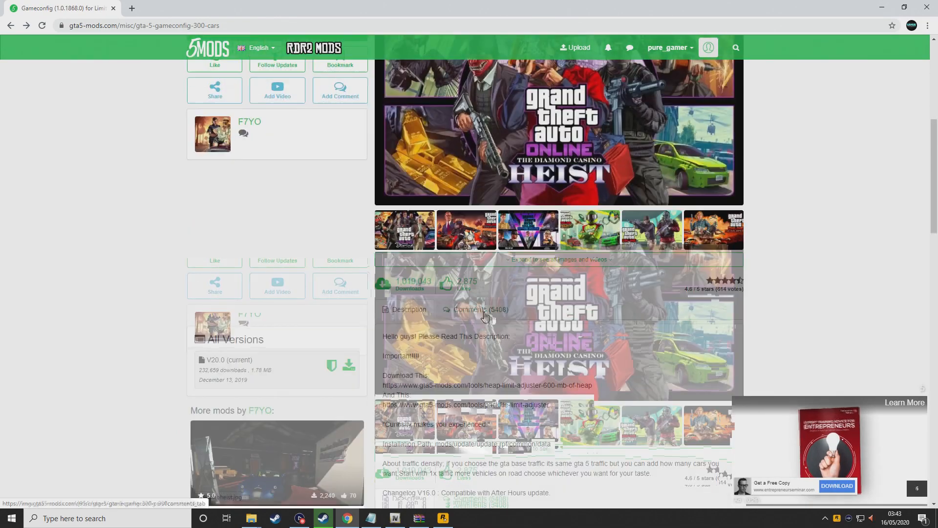
scroll(386, 199, down, 1)
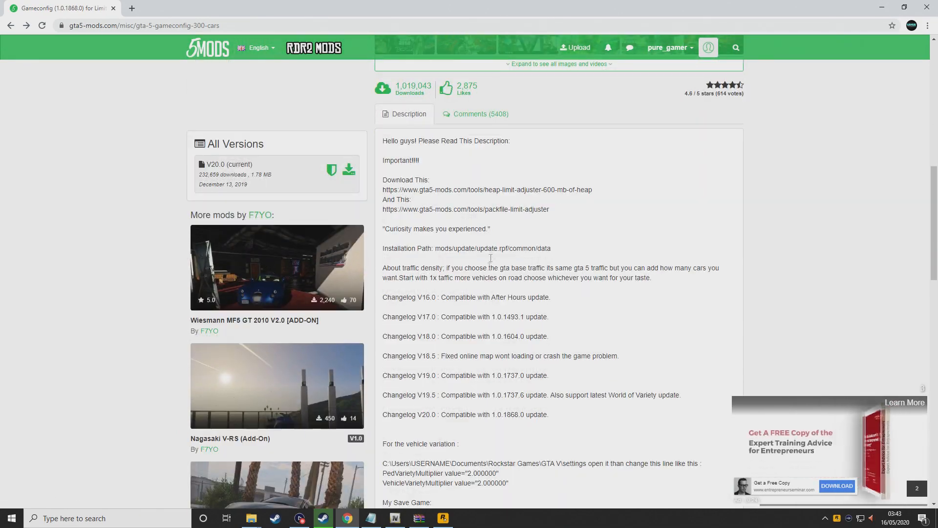
drag(384, 190, 596, 191)
right_click(578, 187)
click(591, 192)
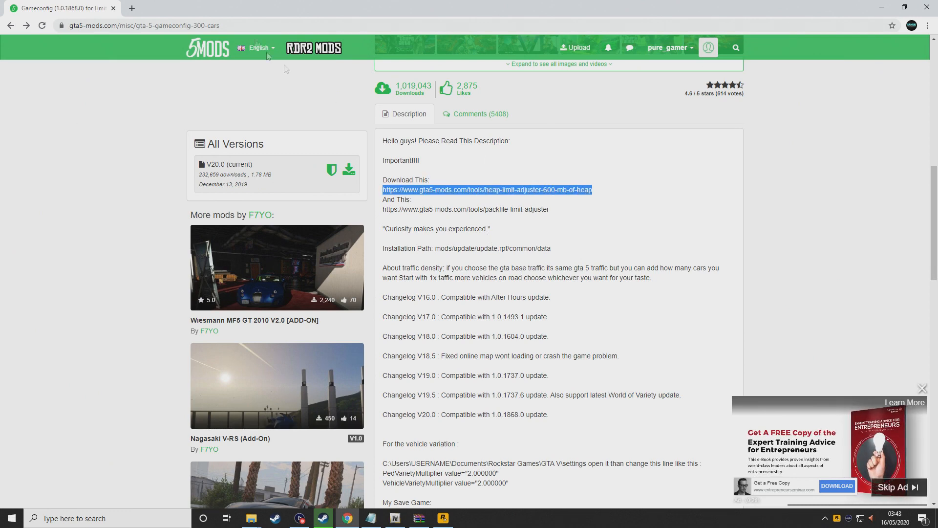
click(138, 11)
key(ctrl+v)
key(Return)
Copy the Packfile Limit Adjuster link and open it in another new tab
click(78, 8)
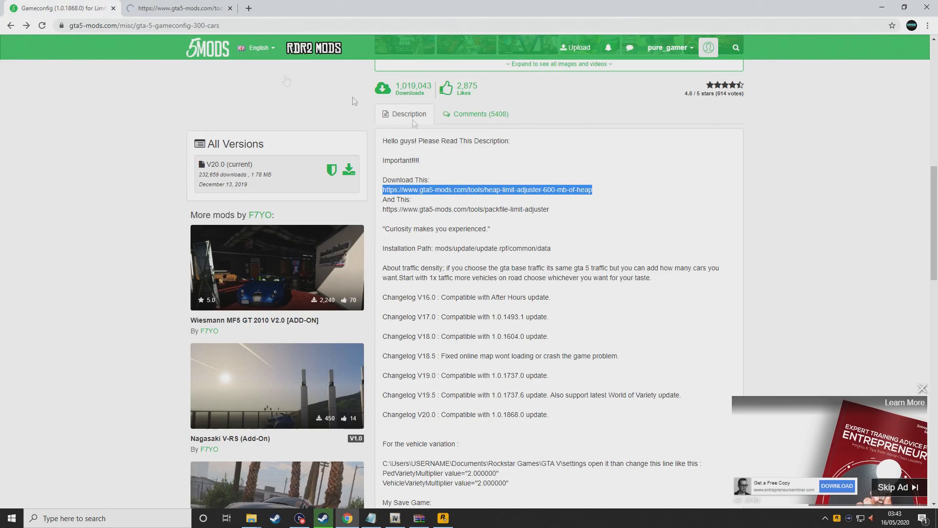
triple_click(401, 209)
right_click(400, 209)
click(416, 214)
click(248, 9)
key(ctrl+v)
key(Return)
click(188, 9)
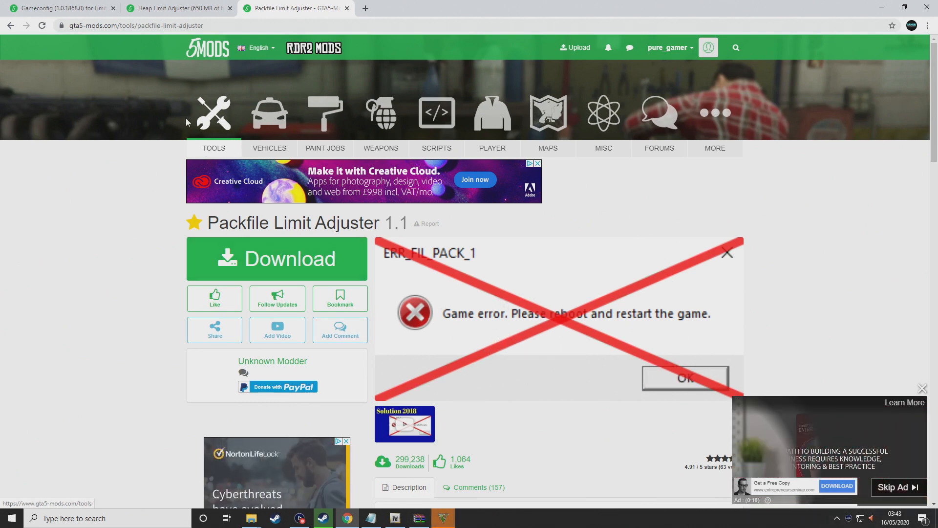
Close the WinRAR archive window and switch to the Heap Limit Adjuster tab
click(60, 8)
scroll(507, 272, up, 6)
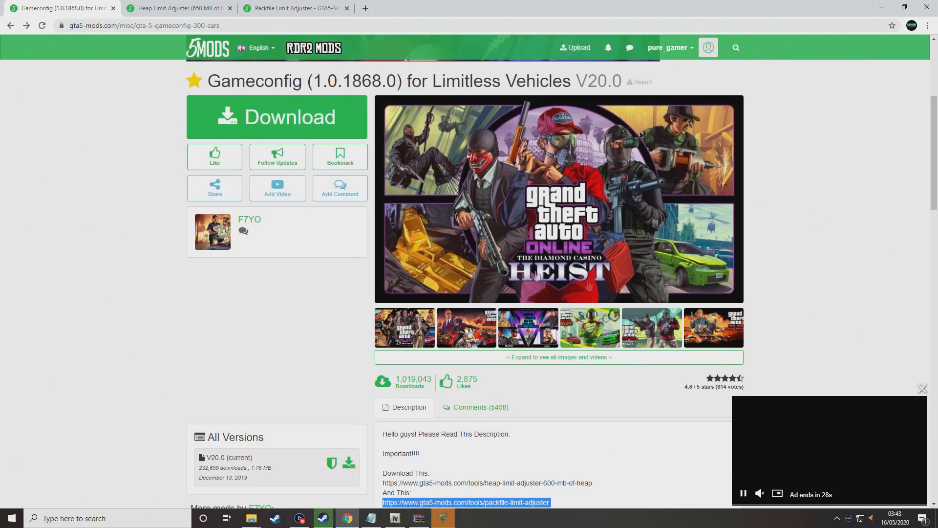
click(423, 518)
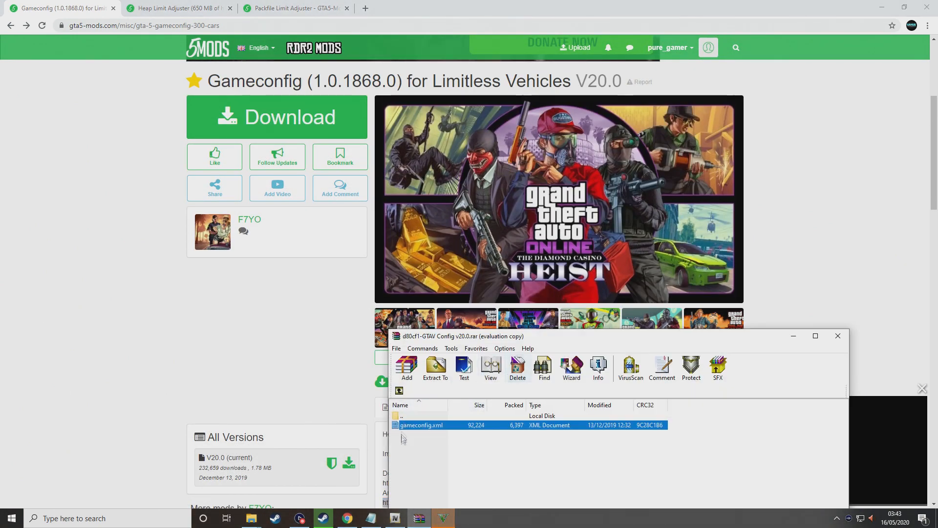
click(399, 391)
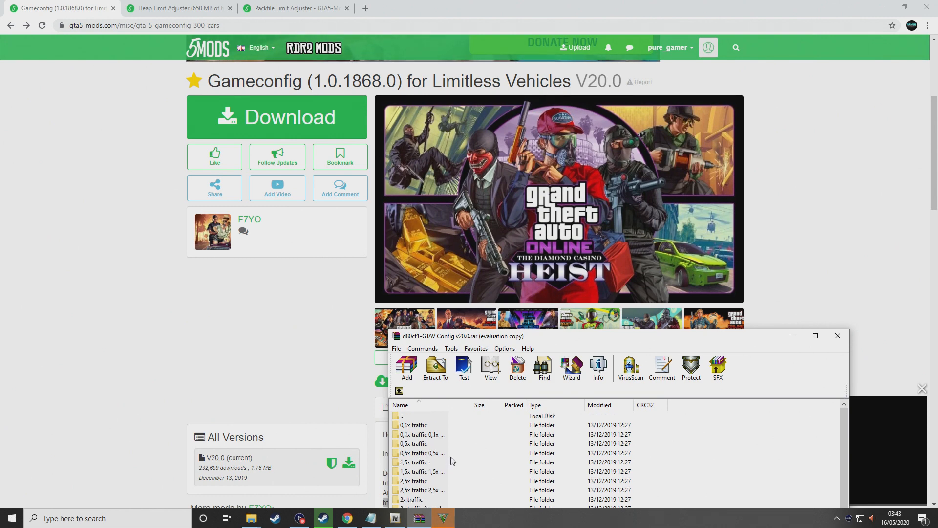
click(838, 335)
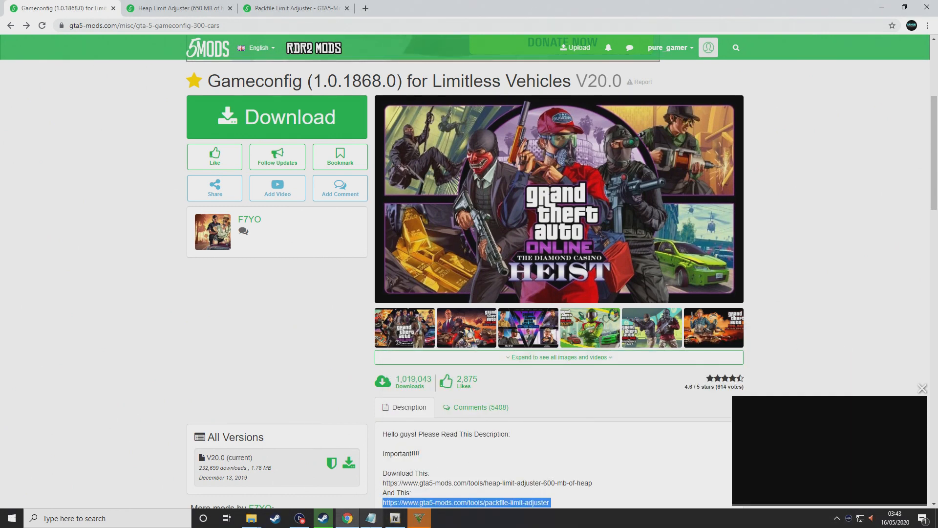
click(317, 7)
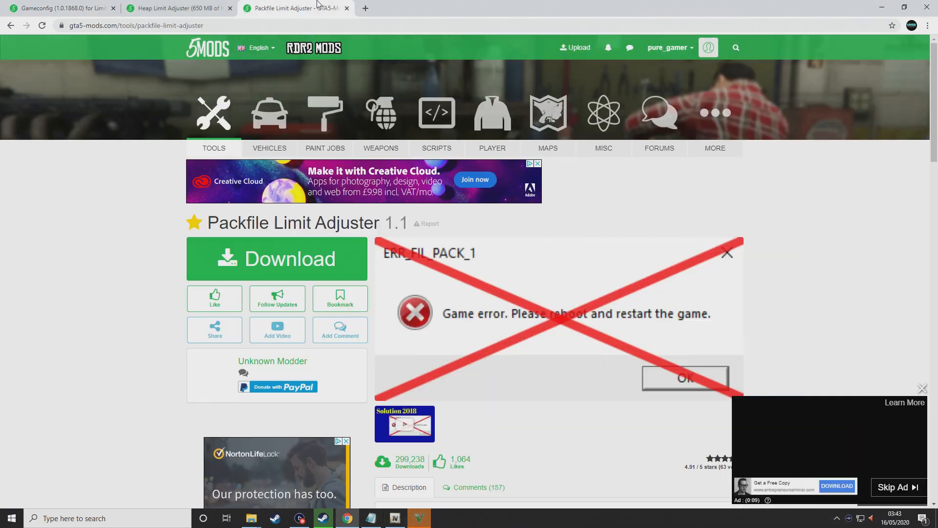
click(176, 7)
click(419, 518)
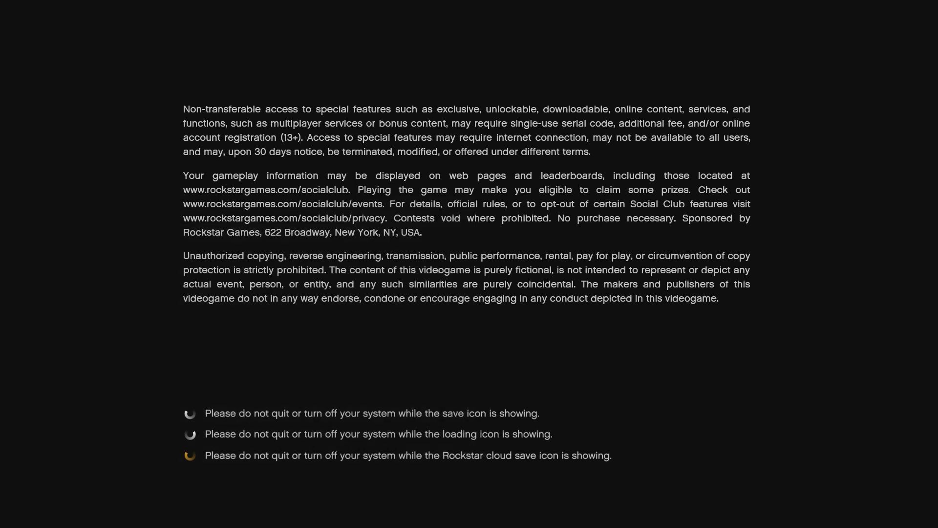
Use Ctrl+Alt+Del to open Task Manager over the frozen GTA V legal screen
key(ctrl+alt+Delete)
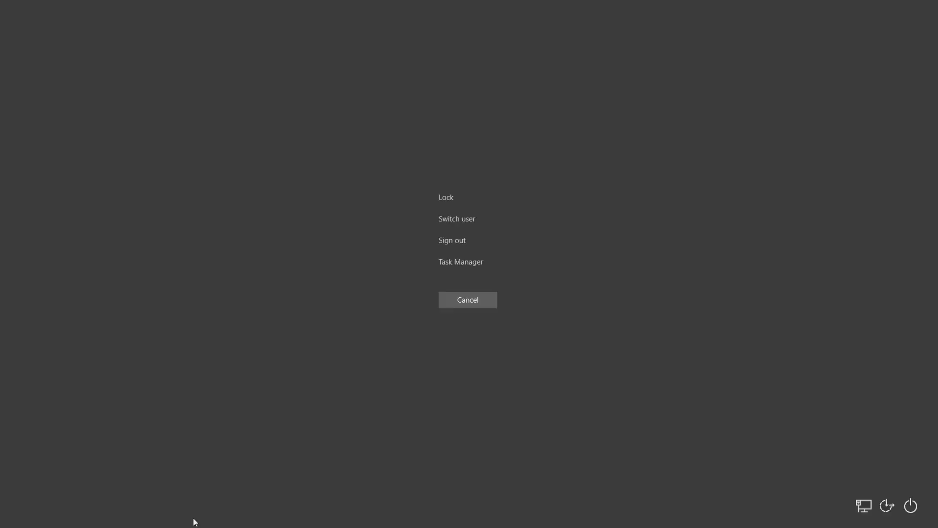
click(446, 267)
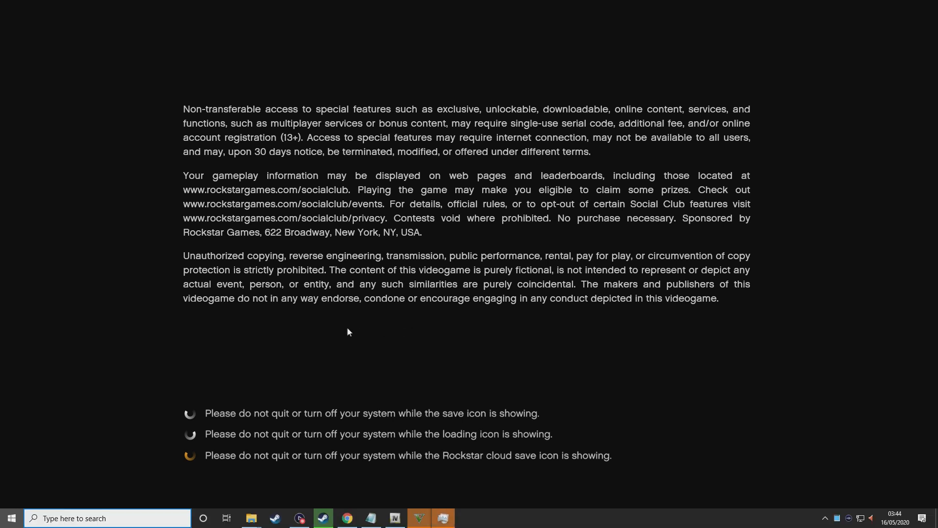
key(super)
mouse_move(423, 525)
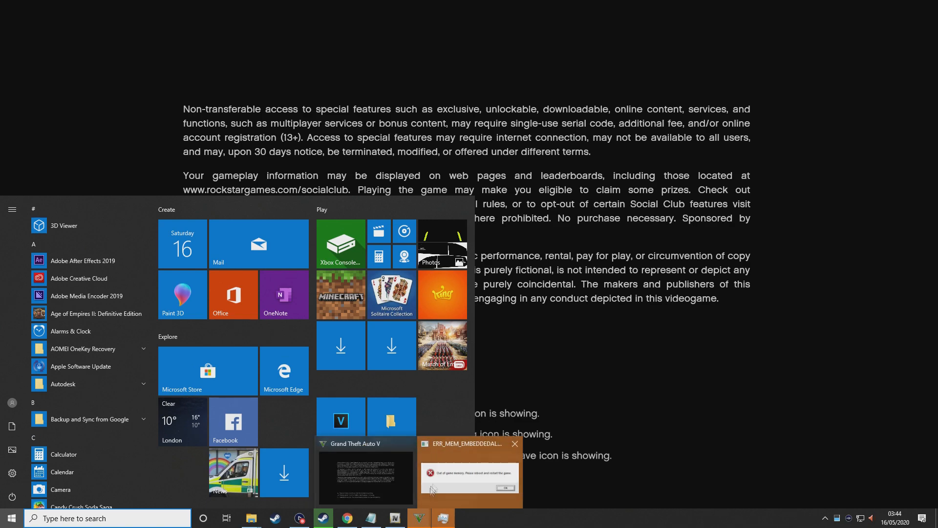
mouse_move(451, 479)
click(451, 480)
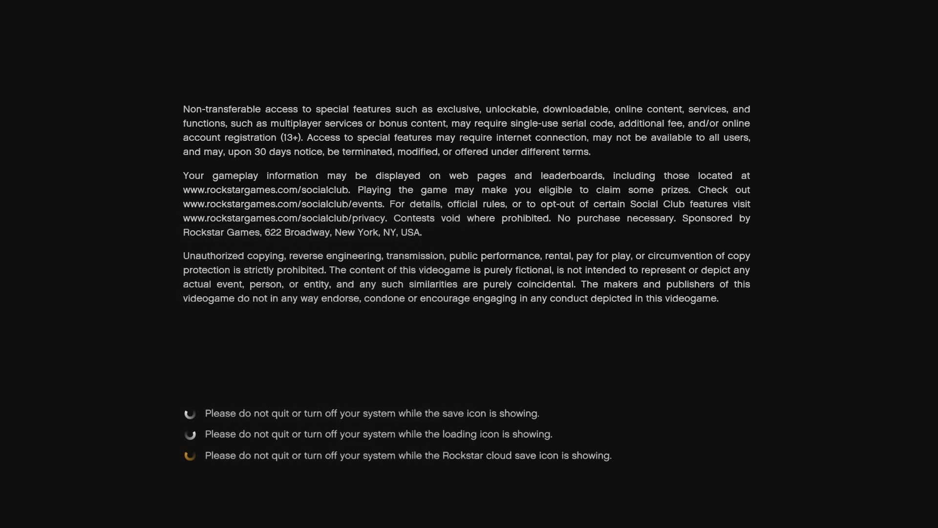
key(ctrl+alt+Delete)
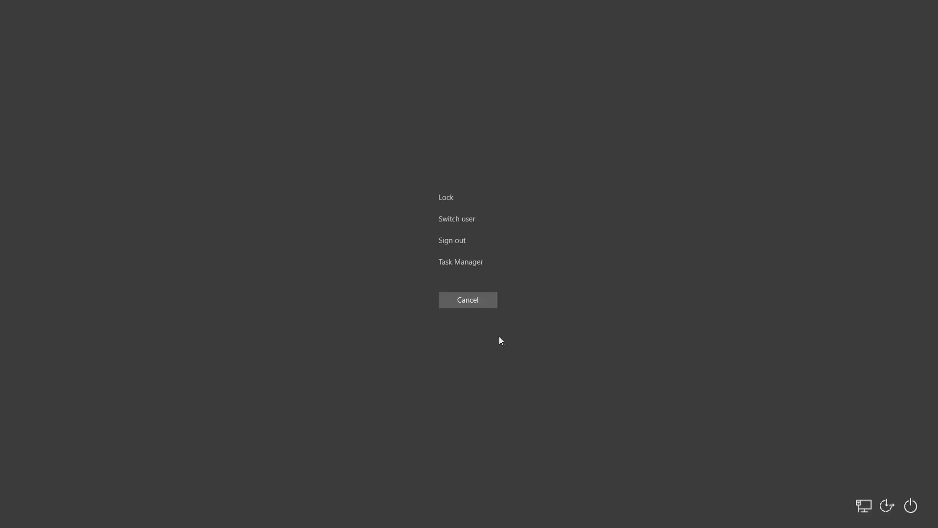
click(469, 267)
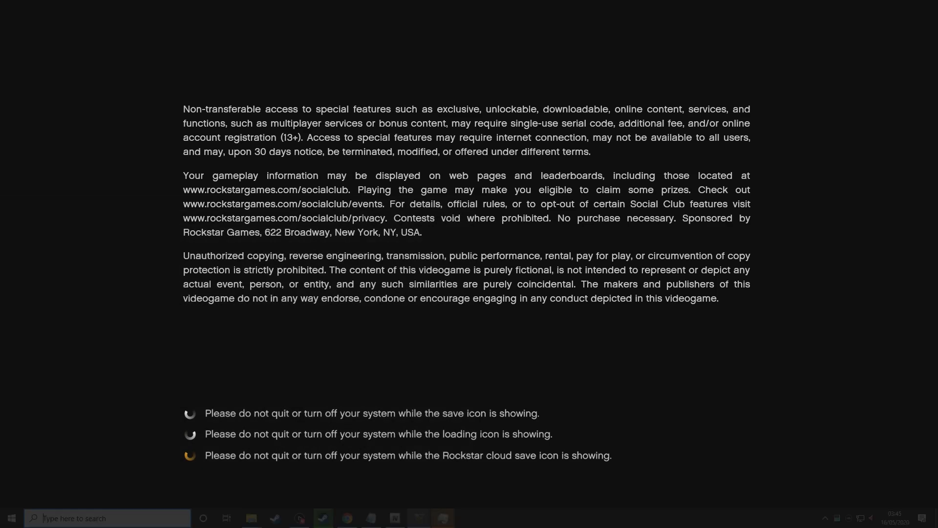
Close the frozen GTA V window from its taskbar jump list and get back to the desktop
key(super)
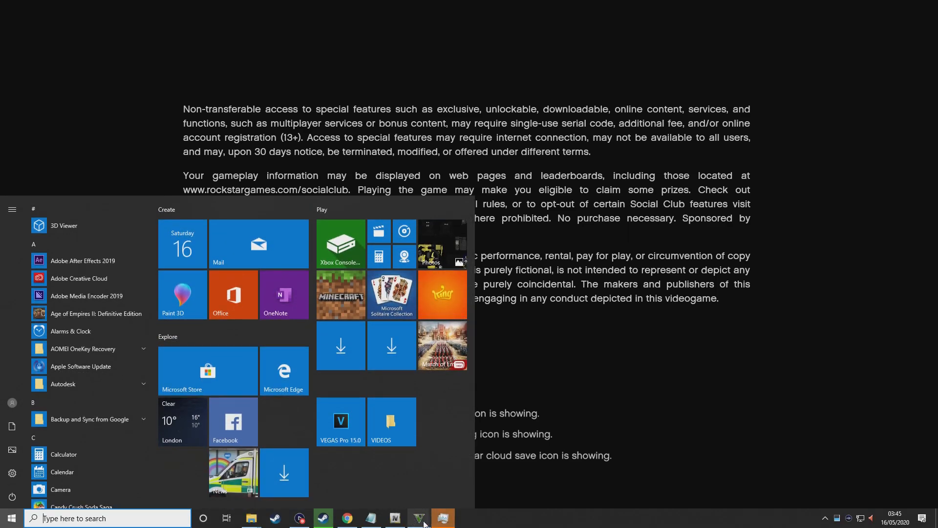
right_click(417, 523)
click(414, 498)
click(420, 519)
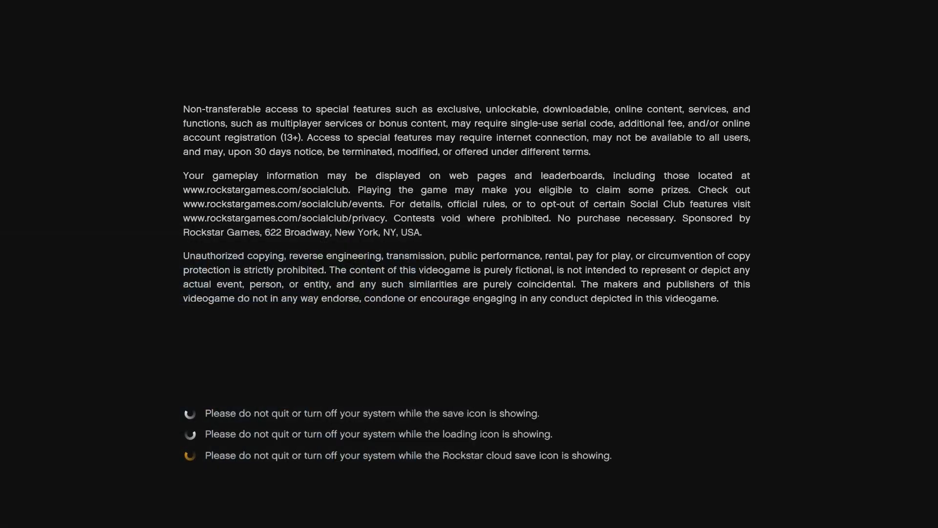
key(super)
right_click(419, 518)
click(419, 500)
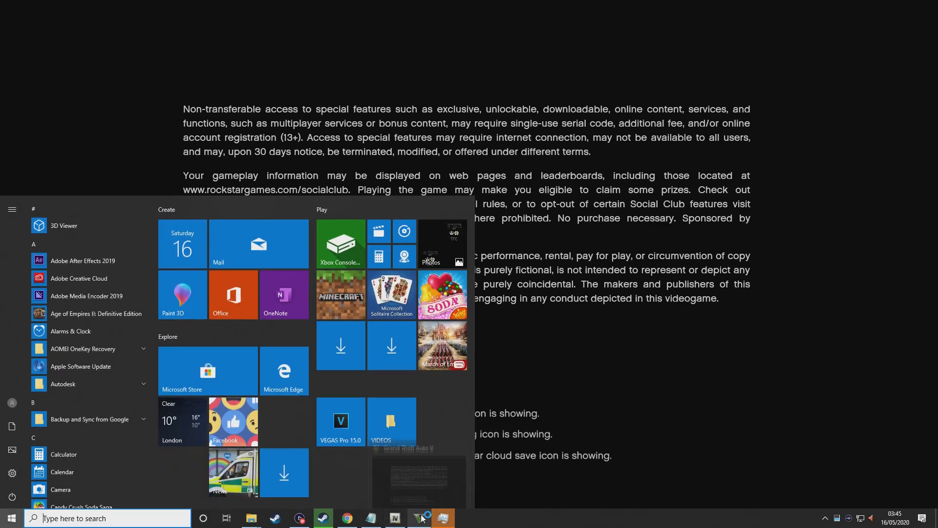
mouse_move(422, 517)
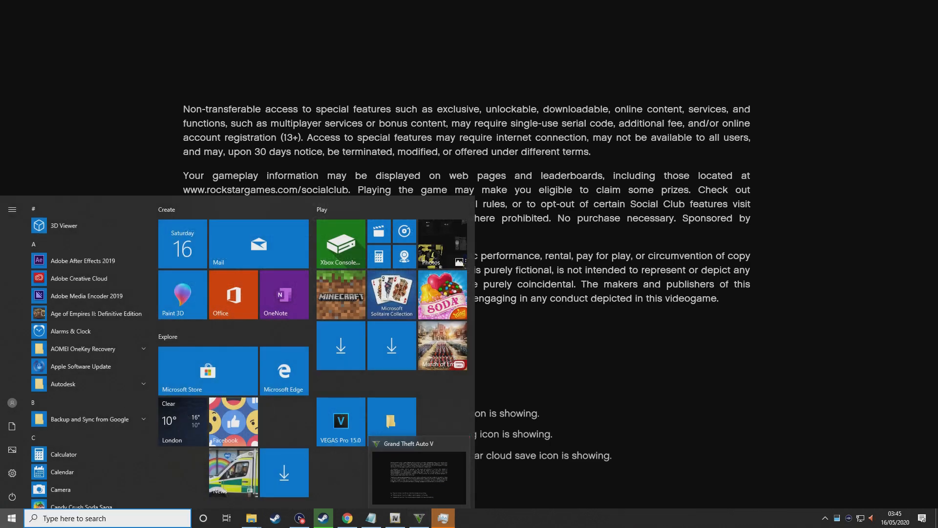
click(459, 448)
click(451, 522)
key(super)
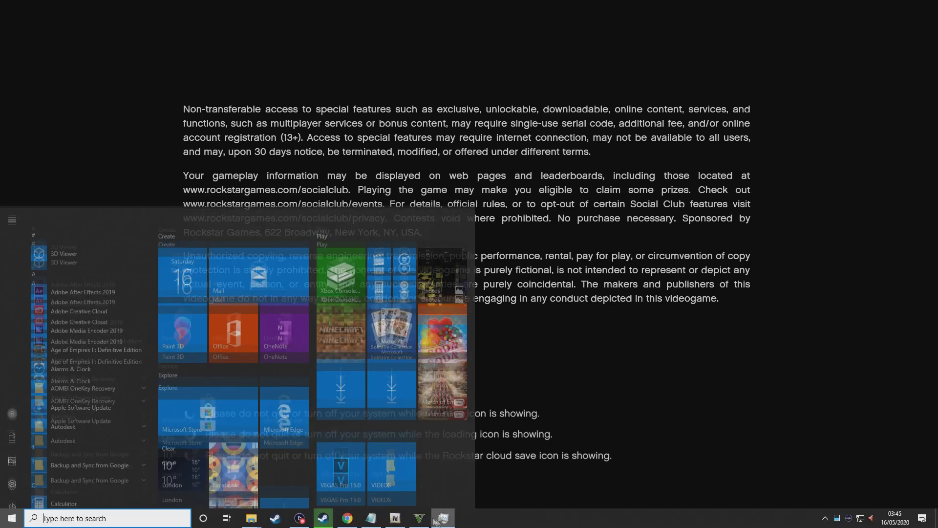
key(super)
key(super)
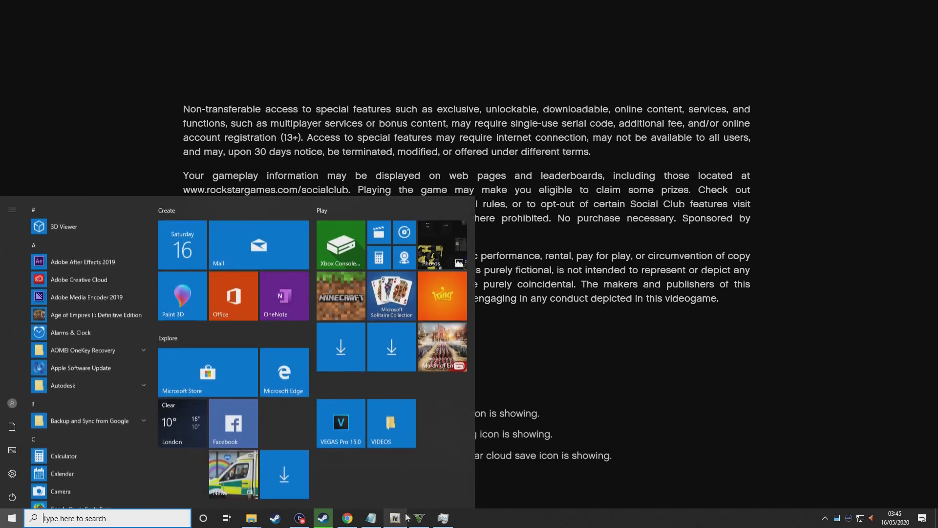
click(419, 518)
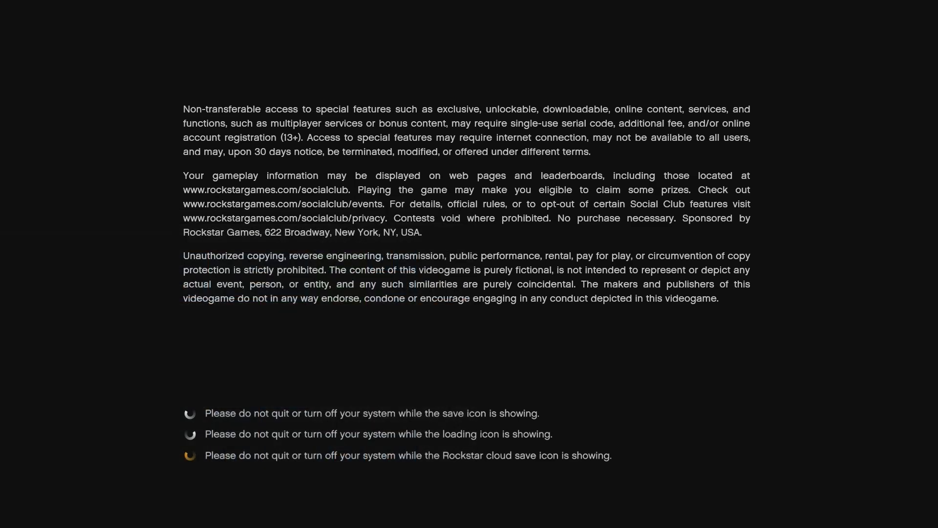
key(super)
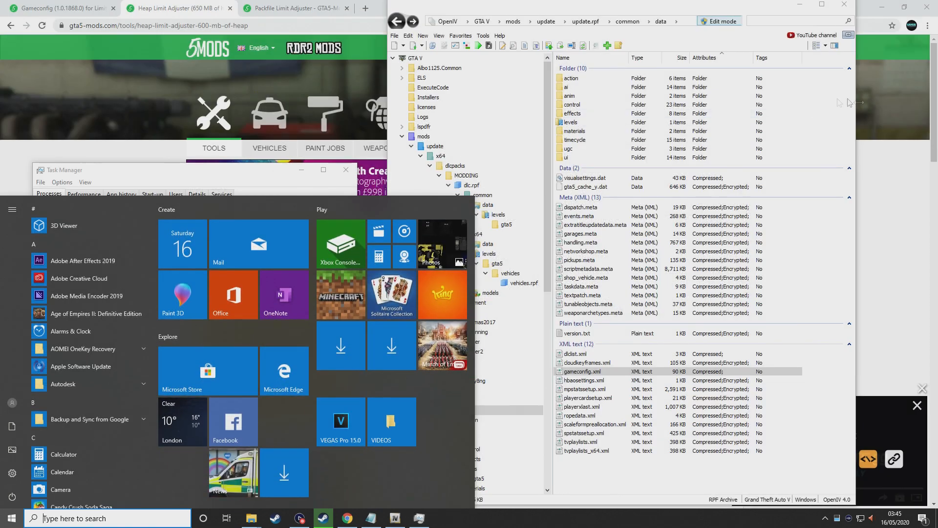
Dismiss the GTA V crash message, download the Heap Limit Adjuster zip, and close Task Manager
click(901, 154)
click(446, 519)
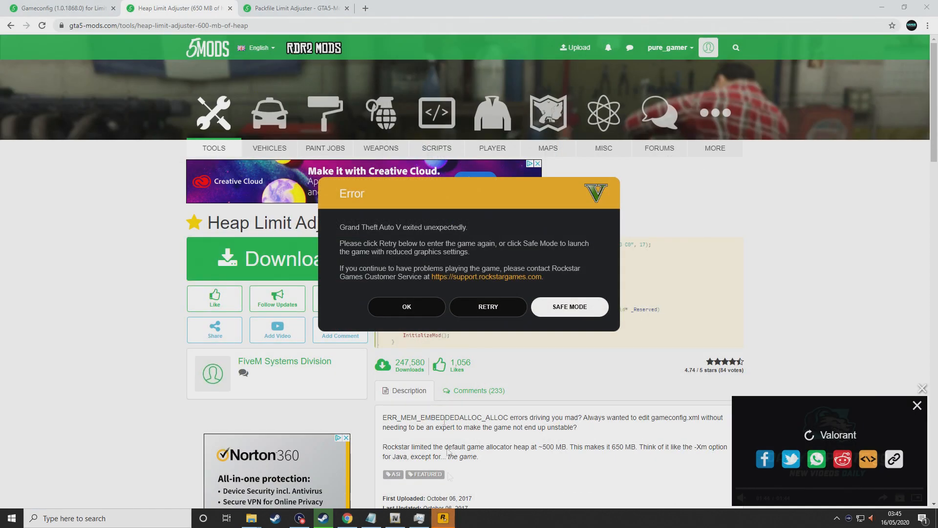
click(413, 308)
click(275, 258)
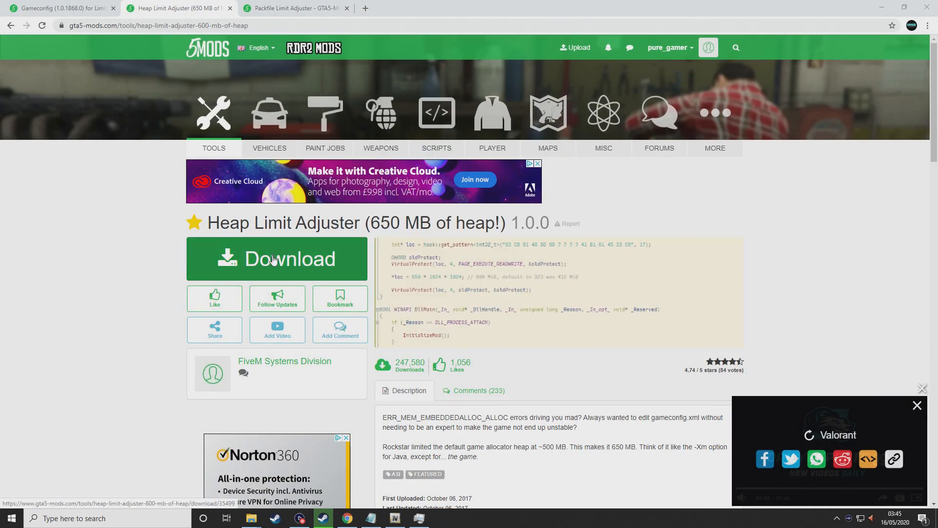
click(293, 8)
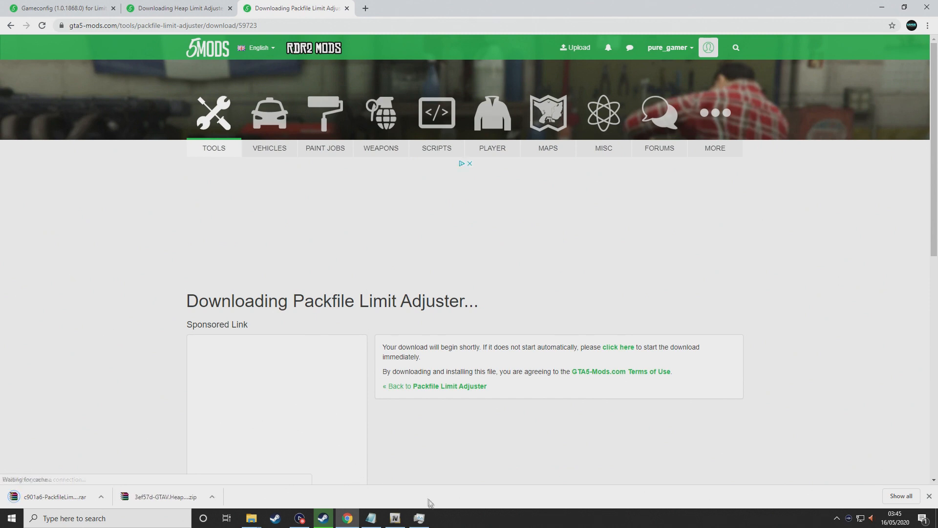
click(420, 517)
click(346, 171)
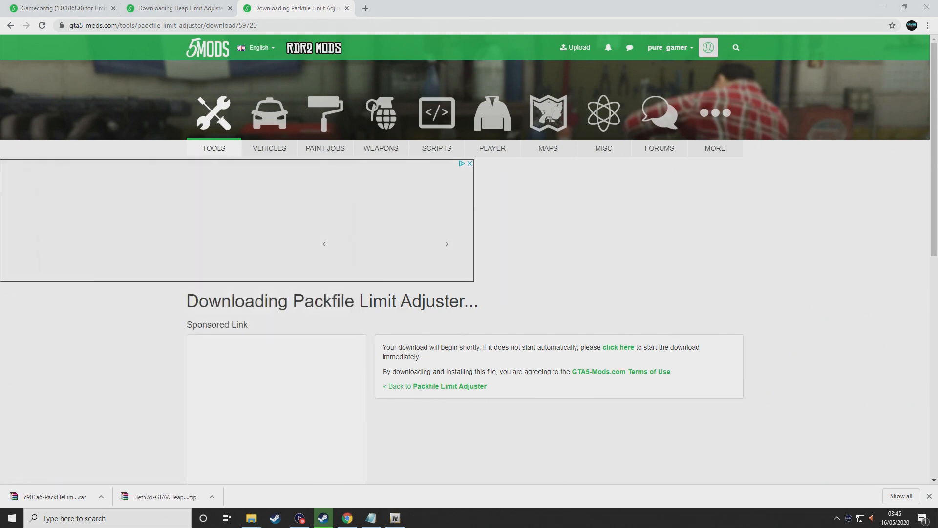
mouse_move(393, 523)
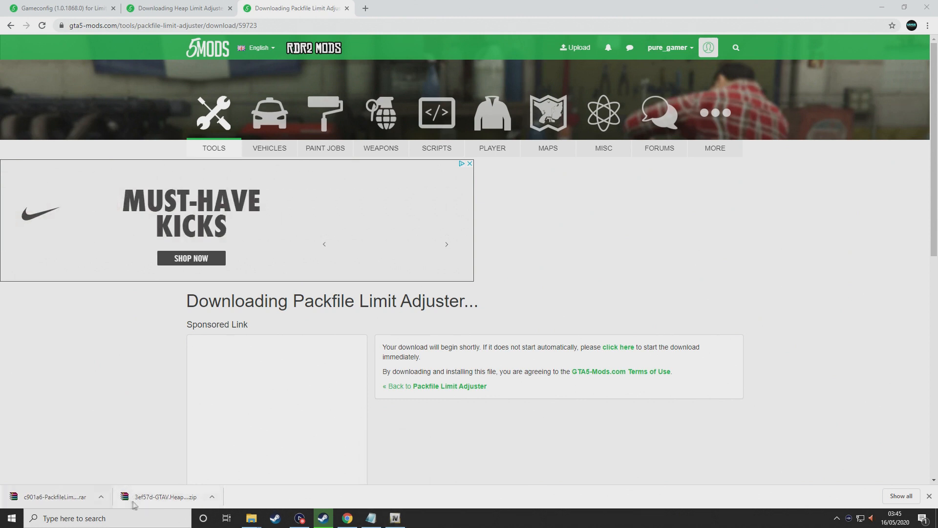
click(161, 496)
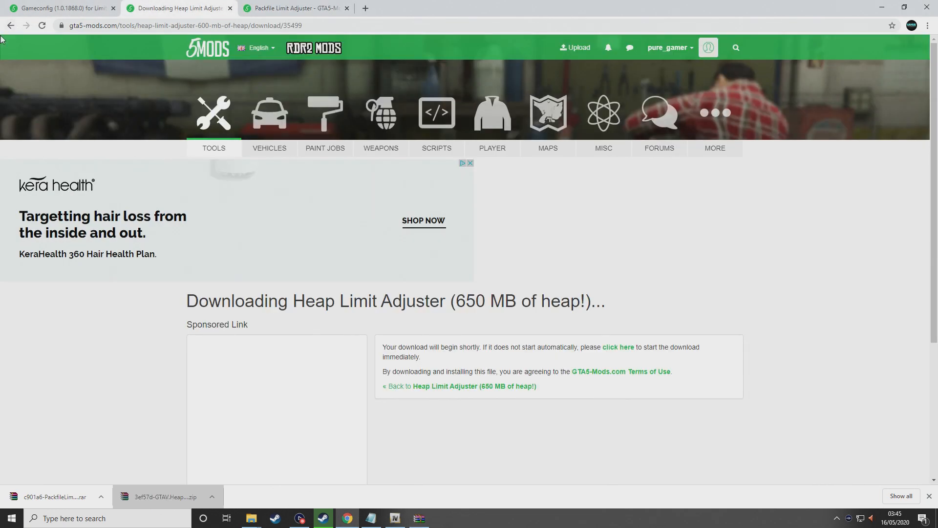
Scroll the Packfile Limit Adjuster page down to its Installation notes
click(10, 26)
scroll(412, 204, down, 4)
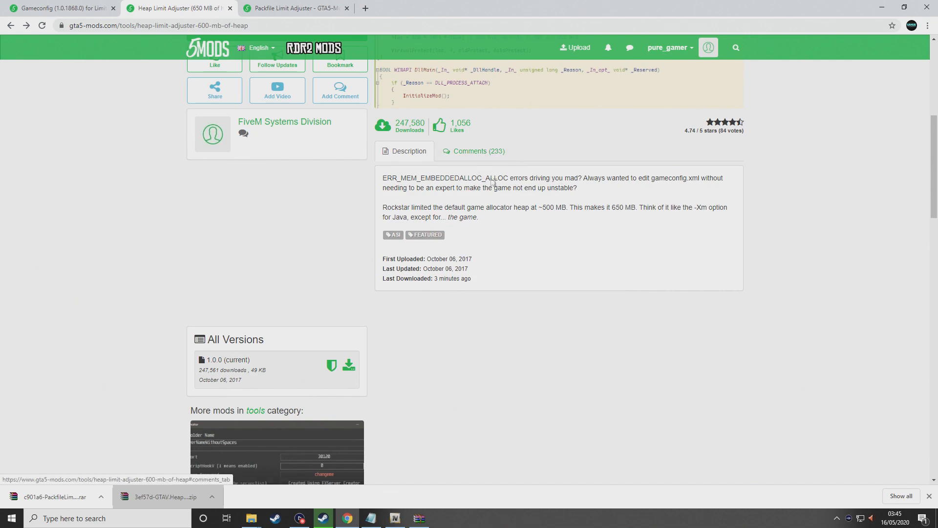
click(304, 8)
scroll(315, 310, down, 2)
scroll(315, 310, down, 5)
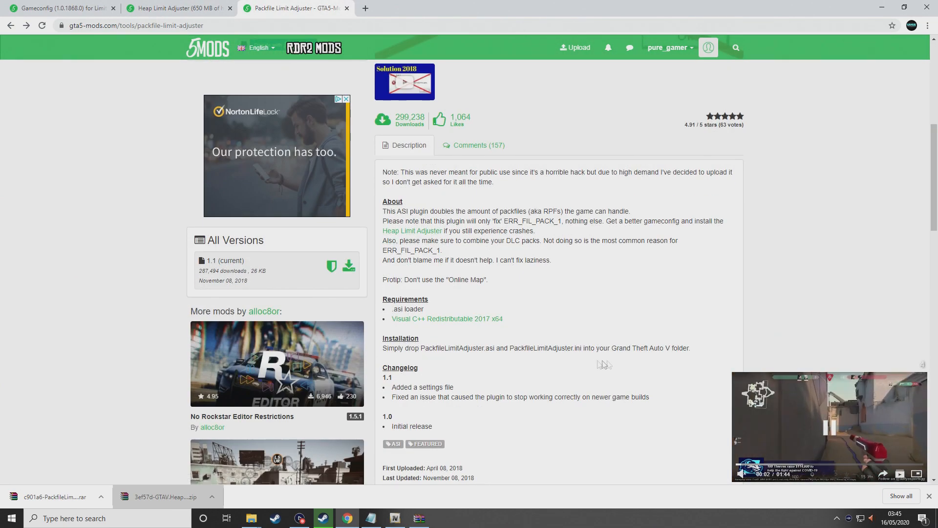
Navigate the open Explorer window into the Grand Theft Auto V folder under Steam's common folder, then close it
mouse_move(394, 522)
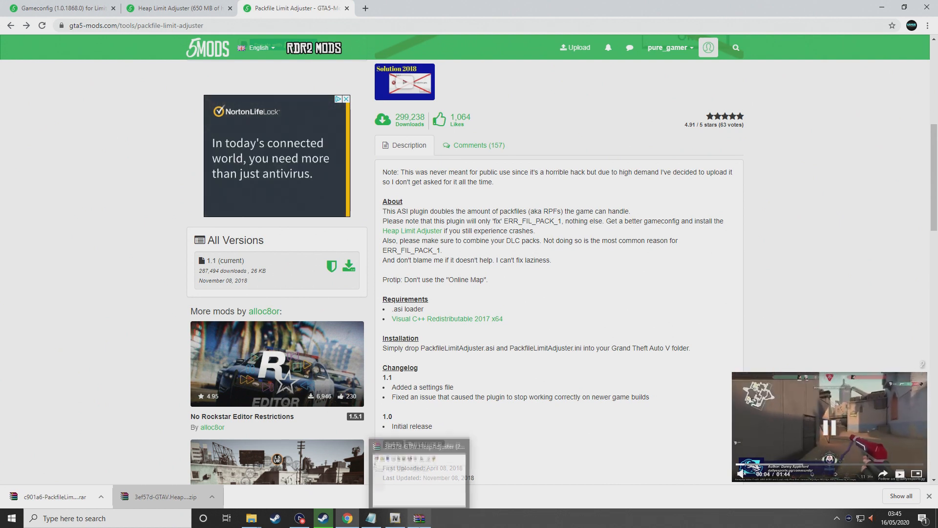
mouse_move(251, 519)
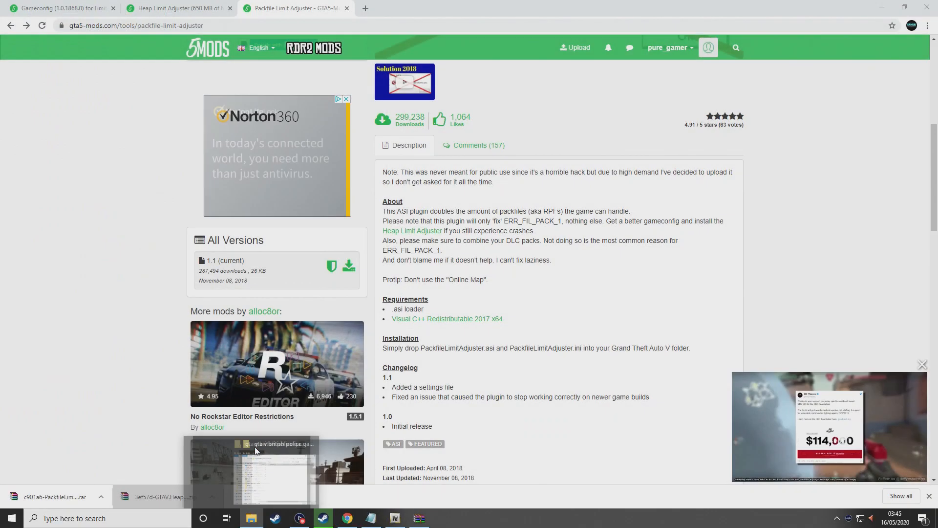
click(255, 450)
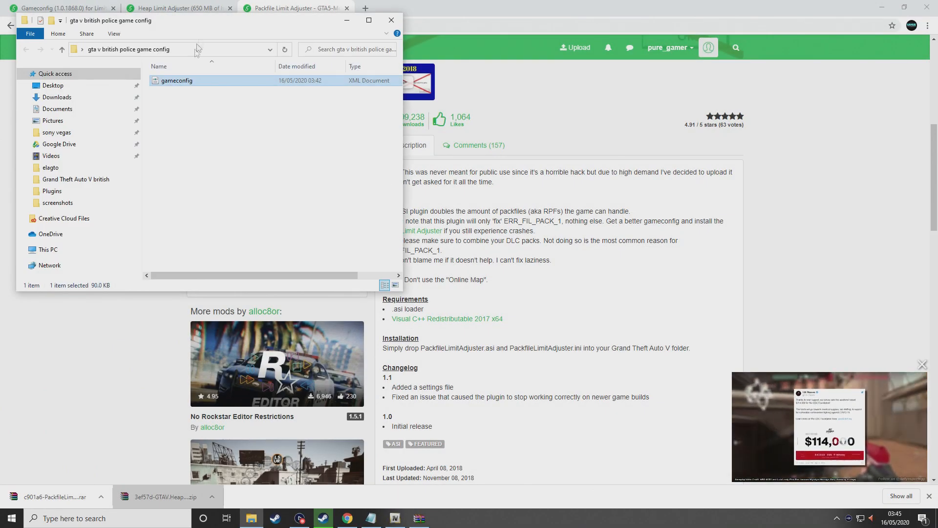
click(73, 179)
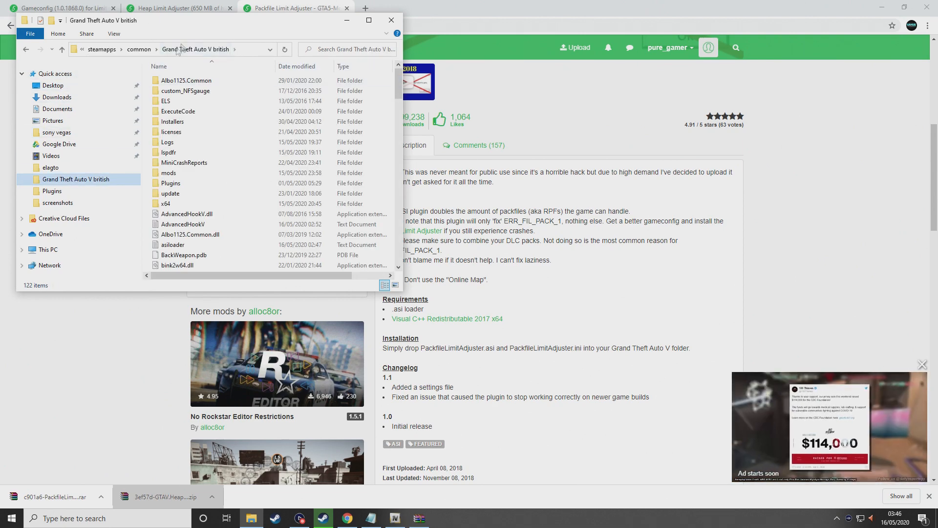
click(140, 49)
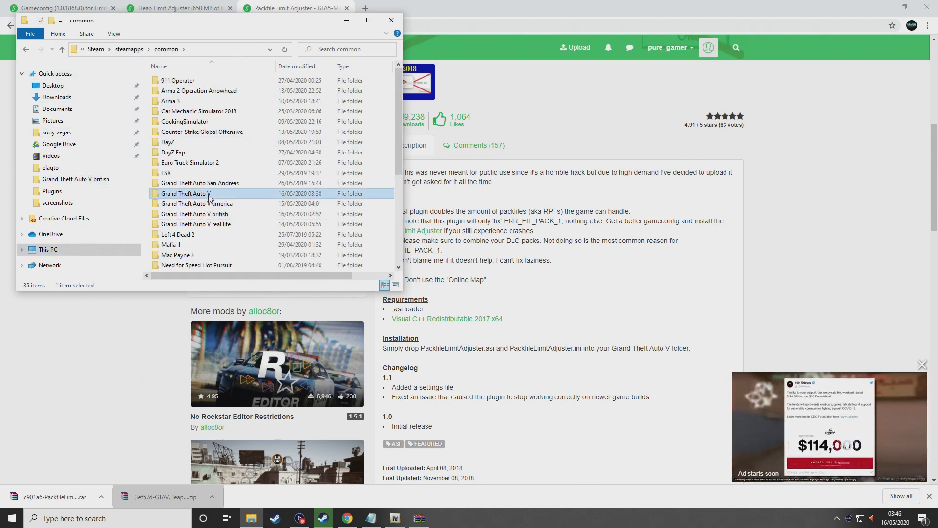
double_click(186, 193)
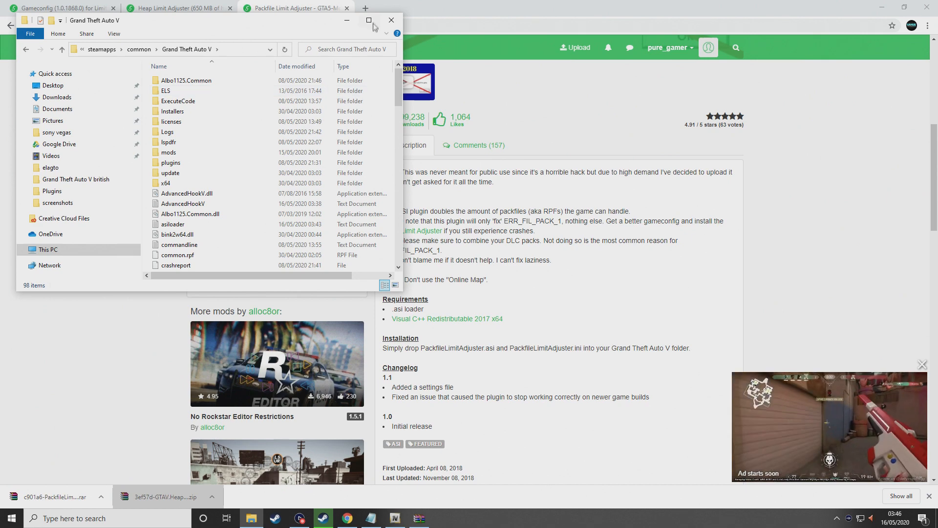
click(392, 20)
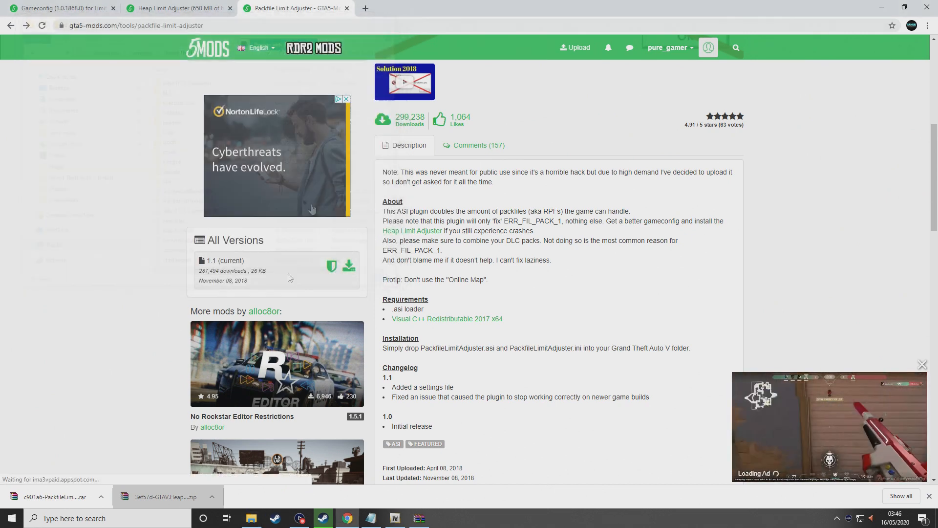
Reopen the install folder via Steam's Grand Theft Auto V Properties > Local Files > Browse Local Files, maximized
click(275, 518)
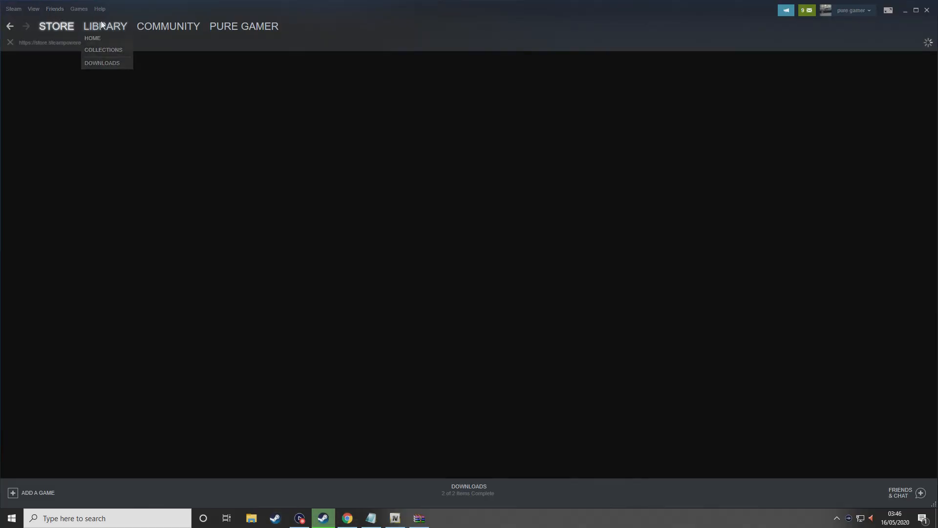
click(105, 26)
right_click(60, 317)
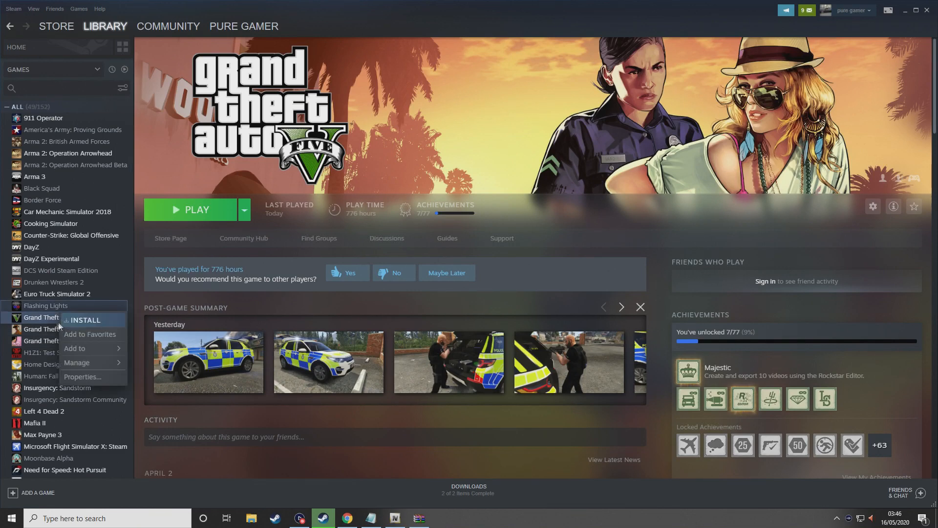
right_click(50, 322)
click(70, 384)
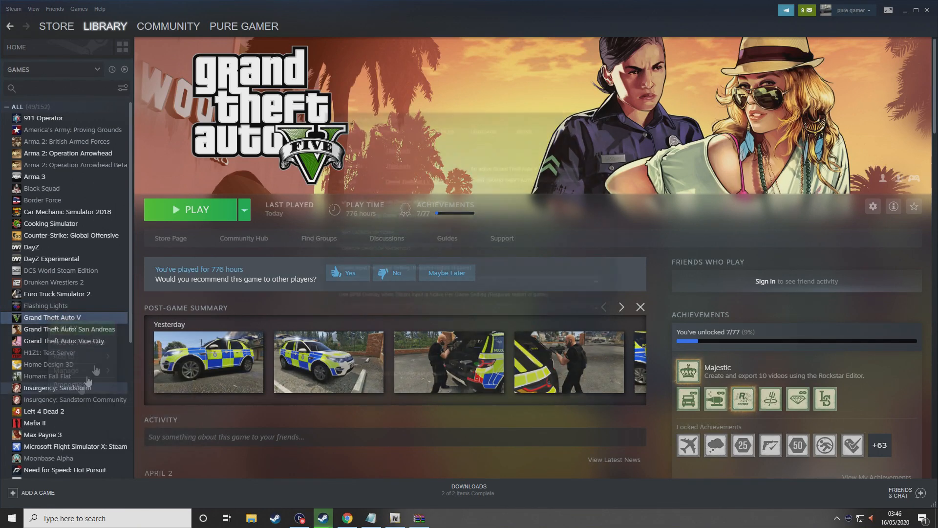
click(451, 129)
click(372, 163)
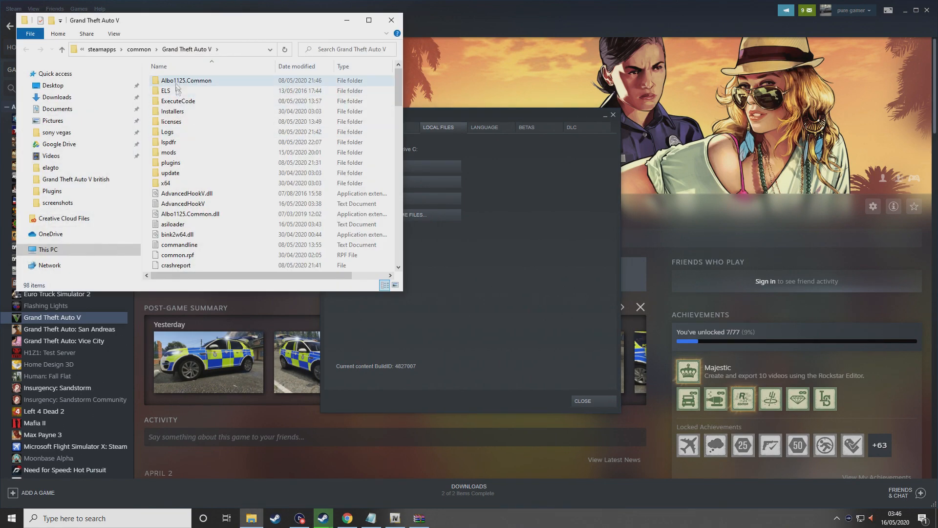
click(369, 20)
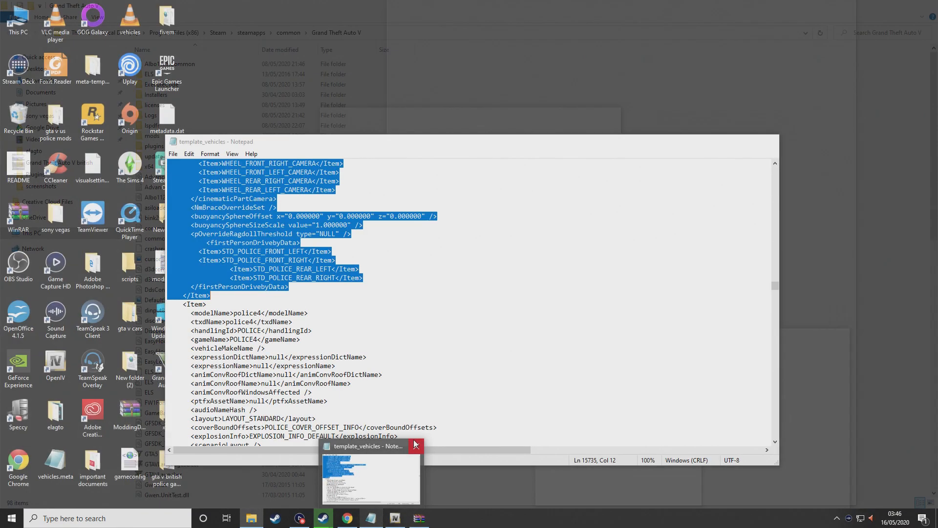
Close the notes window and place the HeapAdjuster zip's WinRAR window beside the game folder
click(418, 449)
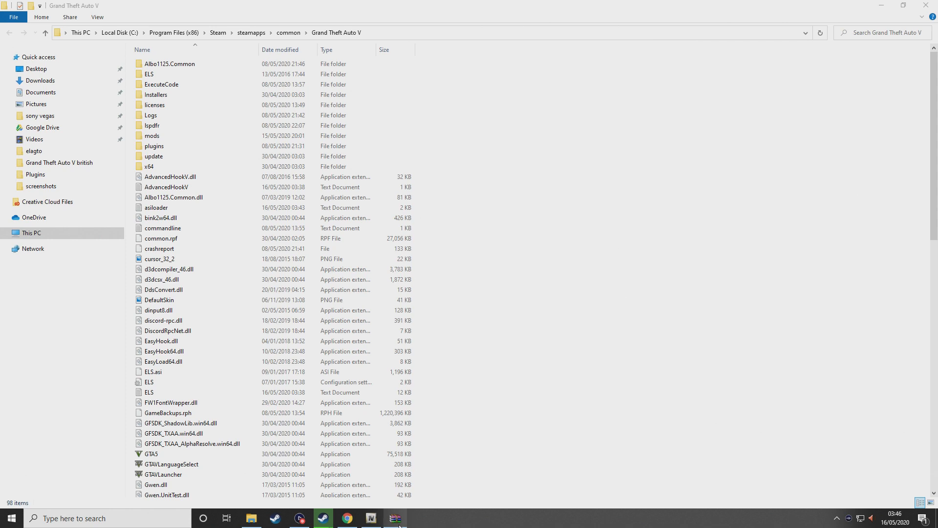
click(400, 525)
click(694, 430)
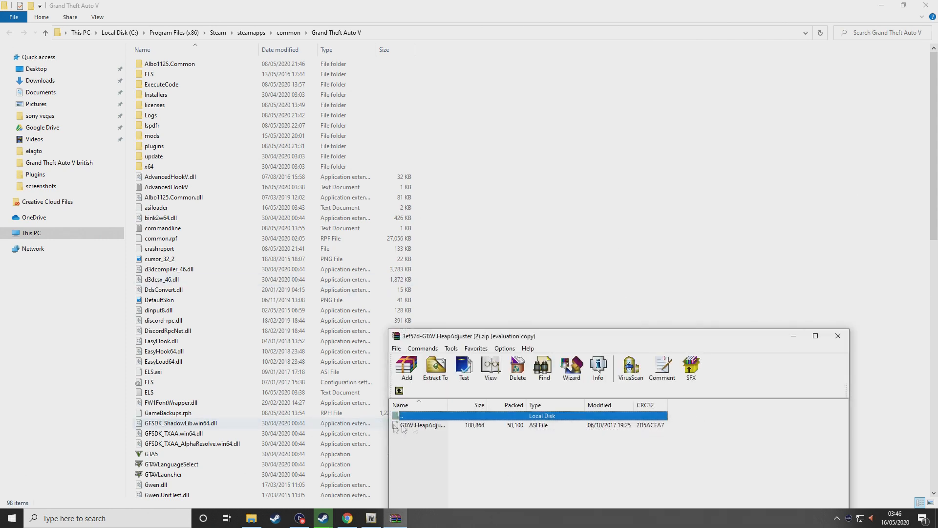
drag(557, 336, 710, 163)
Drag GTAV.HeapAdjuster.asi into the Grand Theft Auto V folder and close the archive
drag(596, 258, 468, 268)
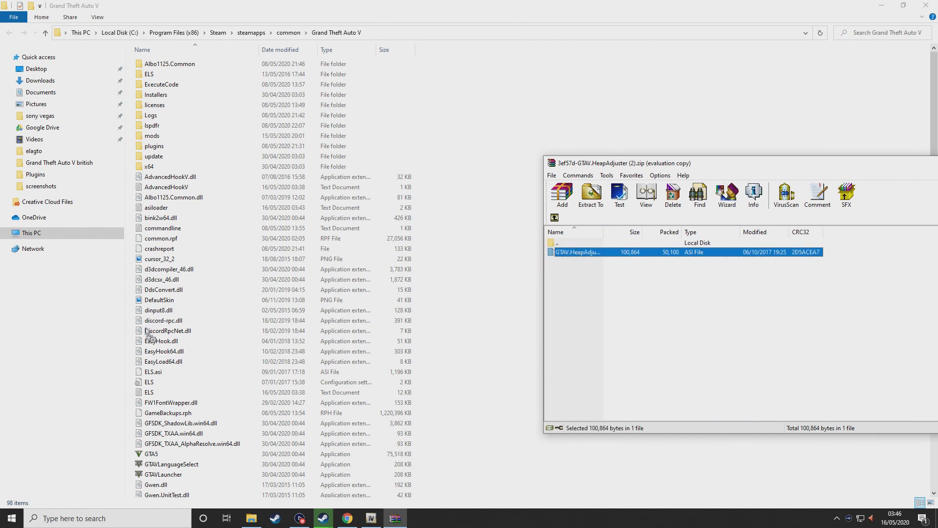
drag(131, 347, 131, 347)
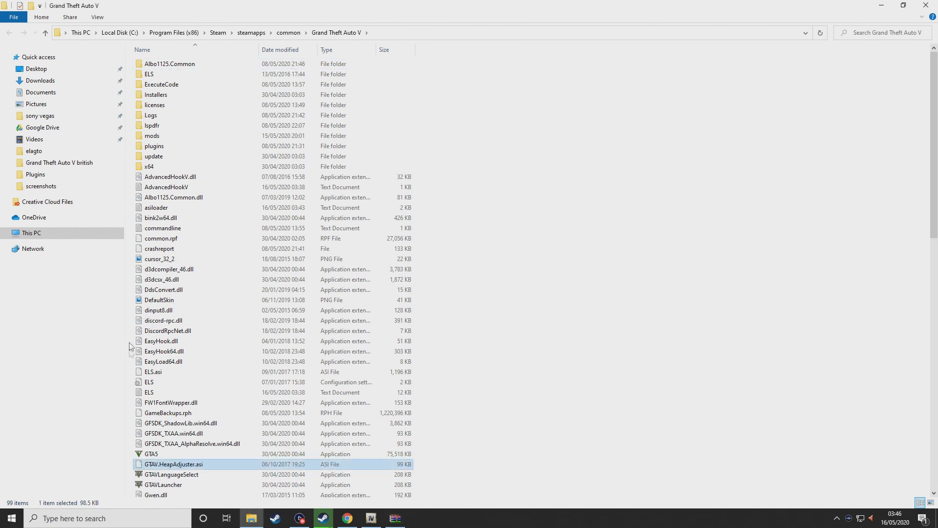
mouse_move(395, 518)
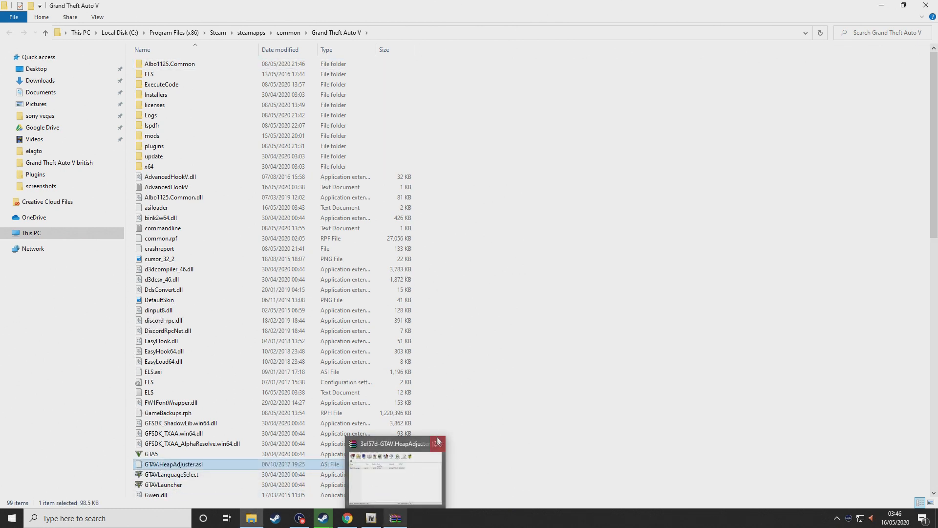
click(437, 442)
click(347, 518)
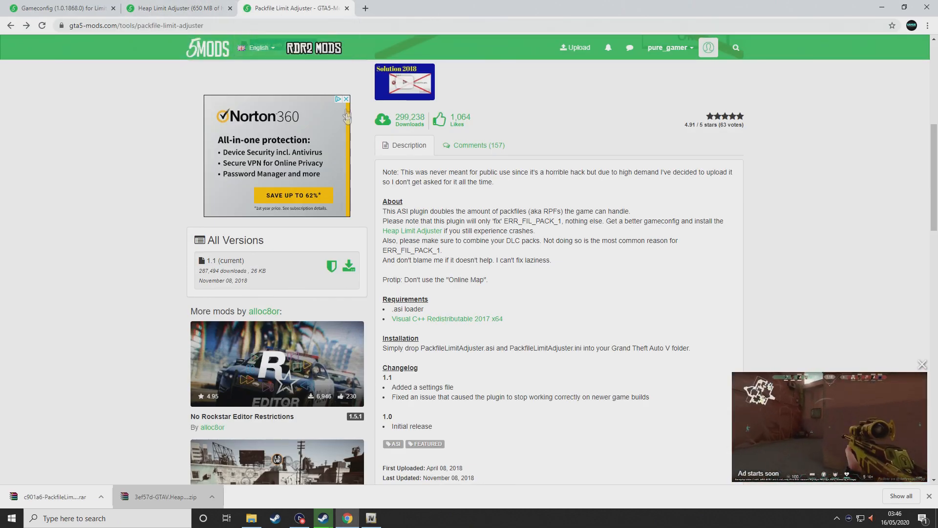
Download the Packfile Limit Adjuster rar, open it in WinRAR and read its ReadMe.txt
scroll(346, 116, up, 10)
click(289, 209)
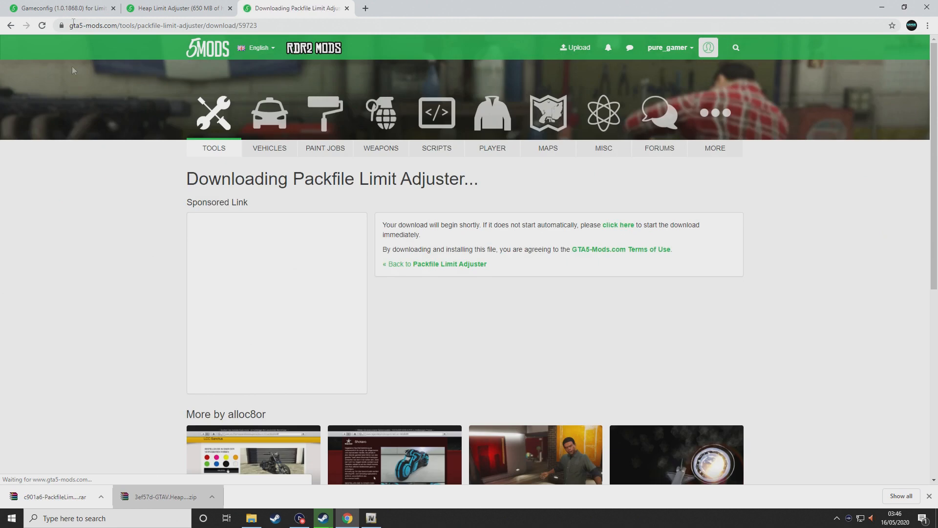
click(55, 497)
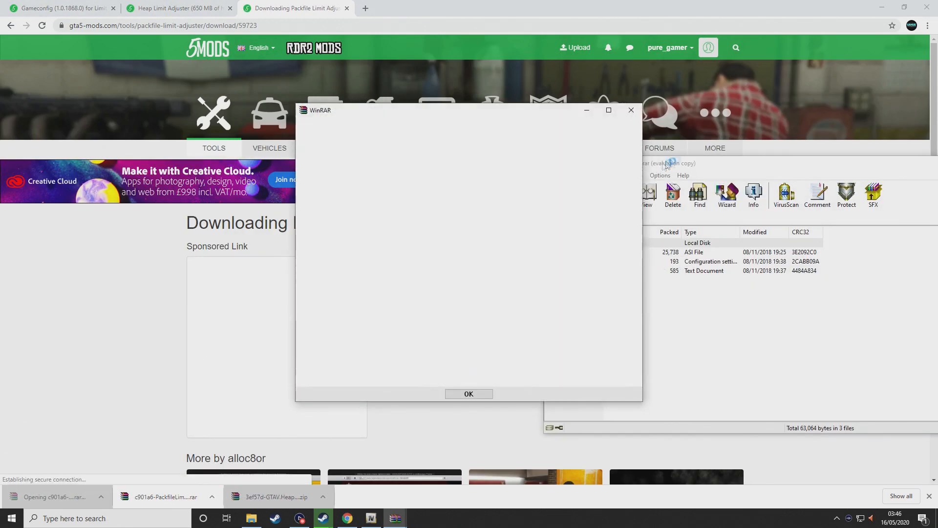
click(632, 111)
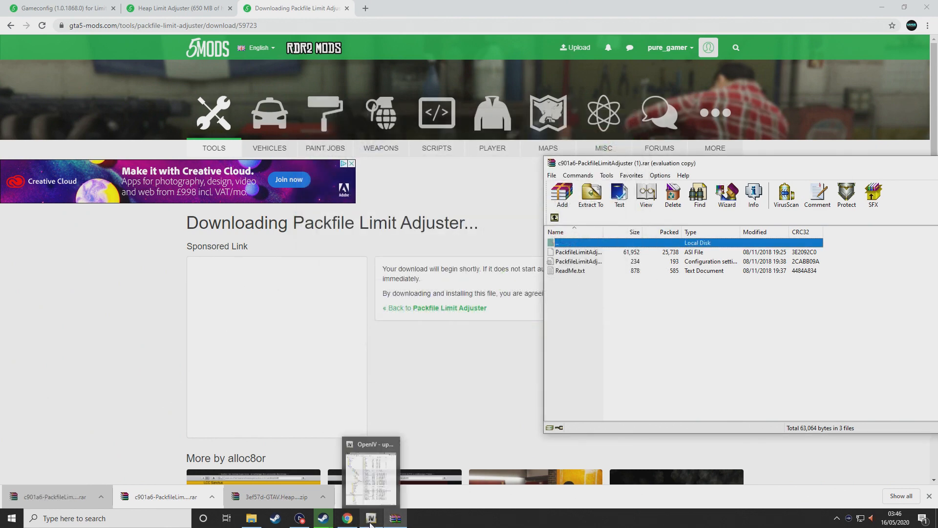
mouse_move(349, 524)
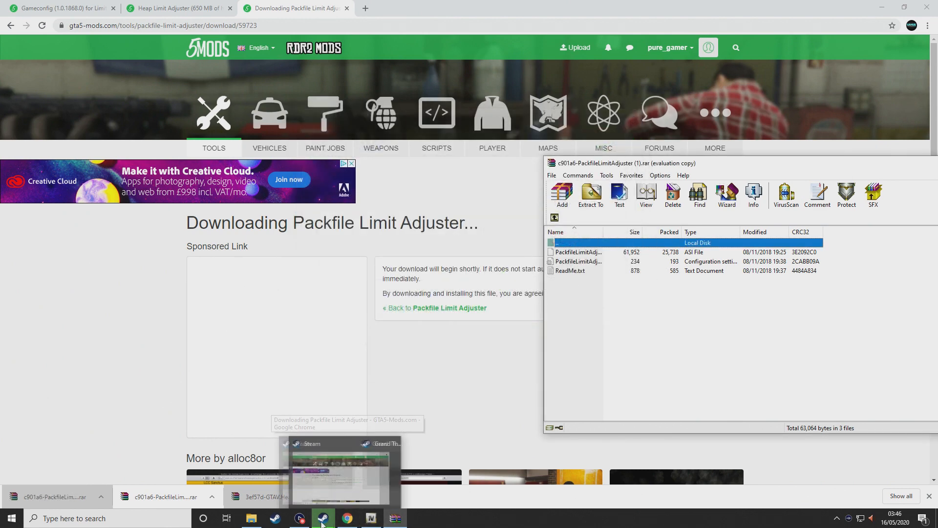
click(252, 519)
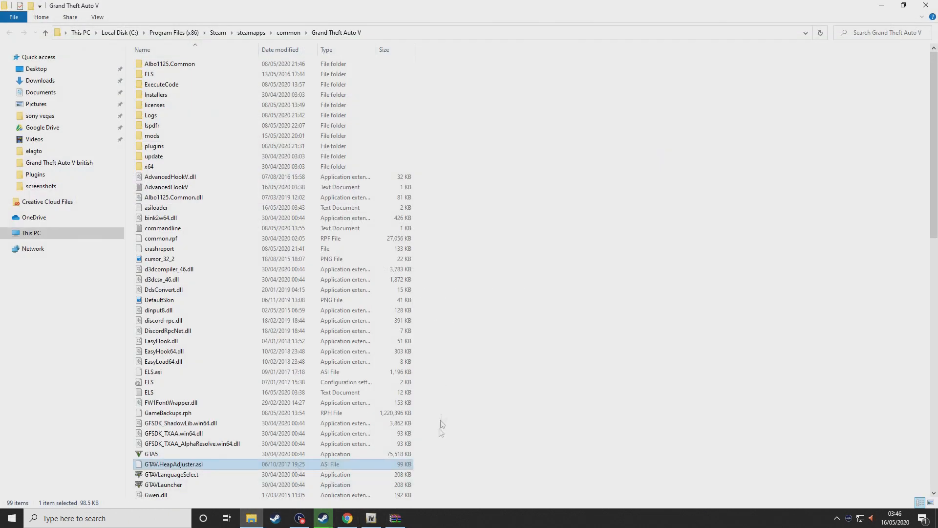
click(395, 518)
double_click(571, 271)
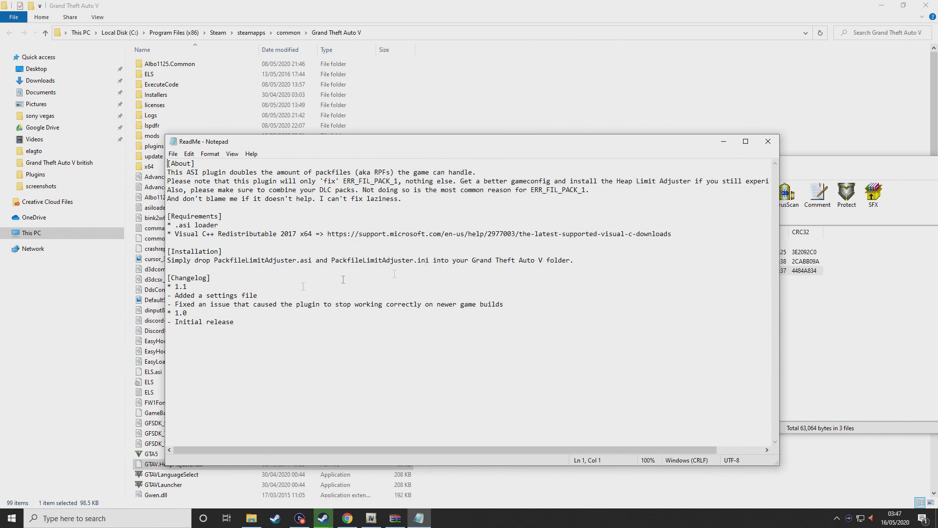
Drag PackfileLimitAdjuster.asi and its .ini into the Grand Theft Auto V folder, now 101 items
drag(523, 141, 702, 308)
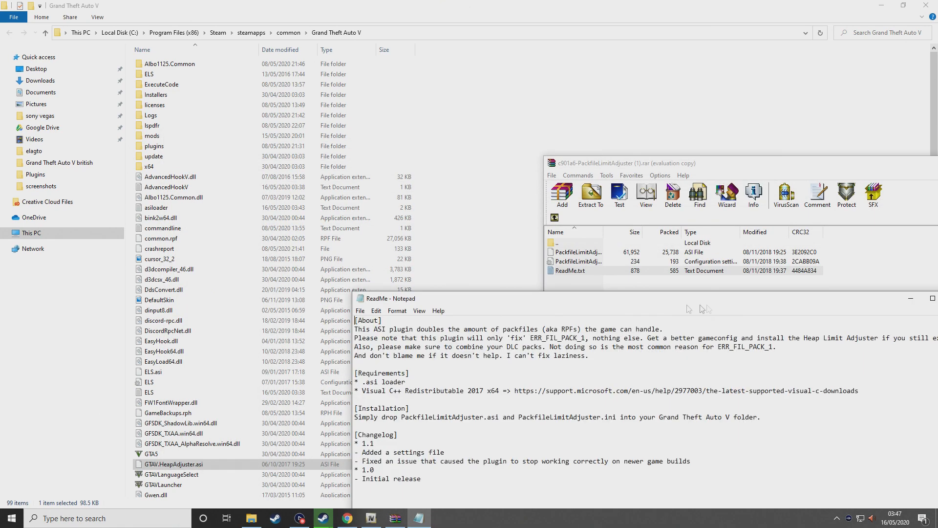
drag(842, 163, 728, 93)
drag(728, 175, 692, 186)
drag(570, 181, 427, 172)
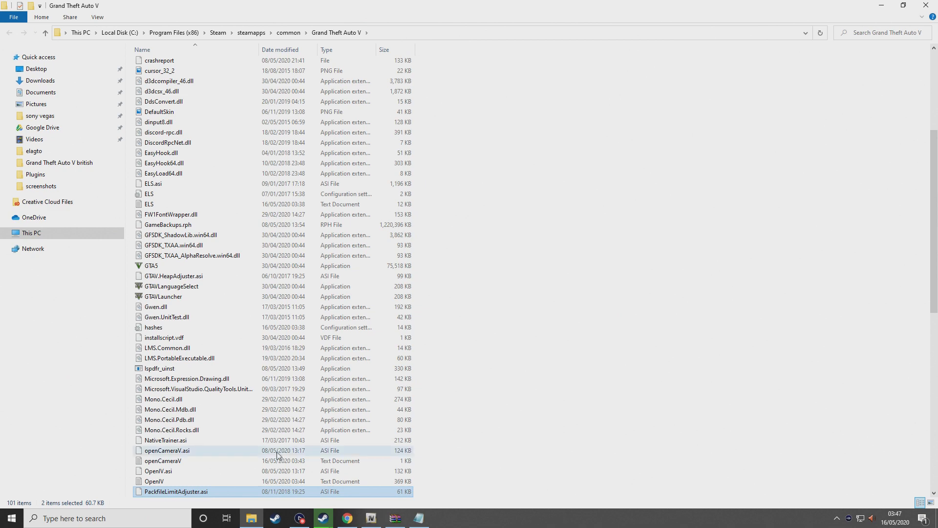
scroll(277, 455, down, 4)
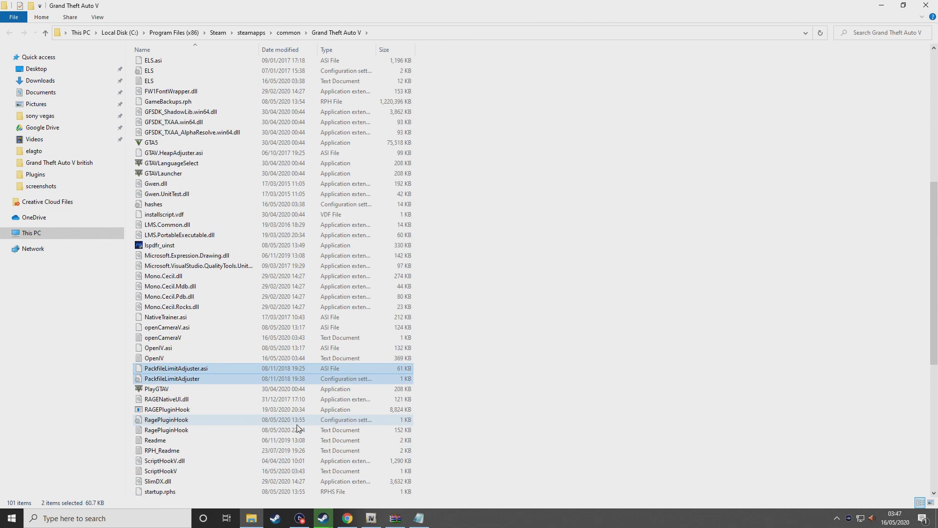
Launch Grand Theft Auto V from the Steam library with PLAY > Play Grand Theft Auto V
click(275, 518)
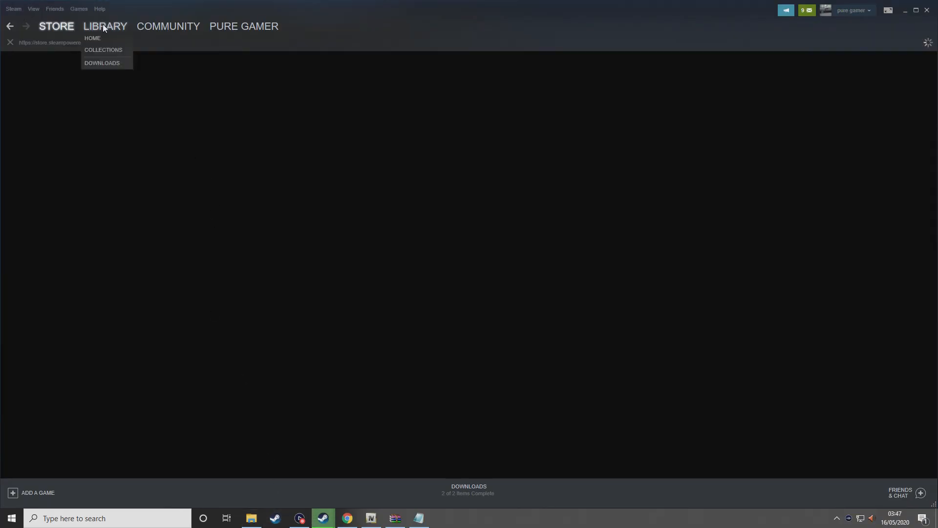
click(104, 28)
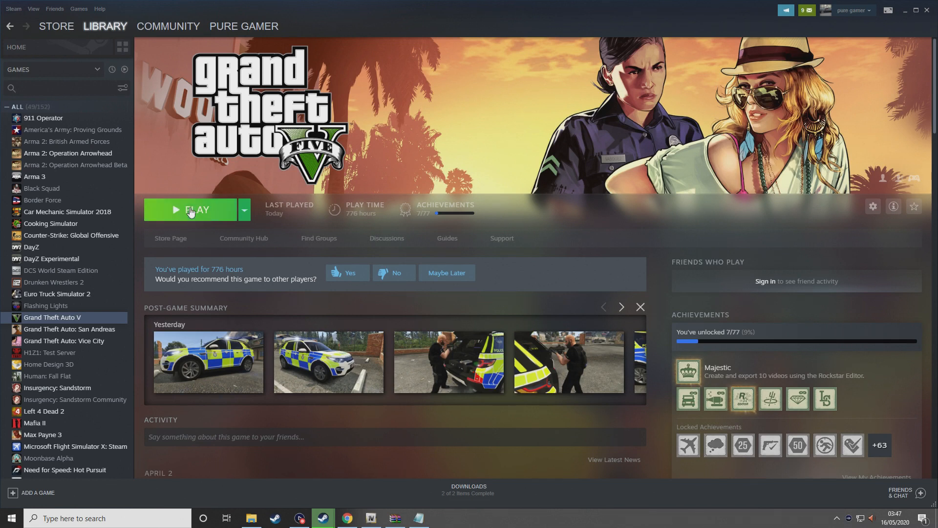
click(190, 211)
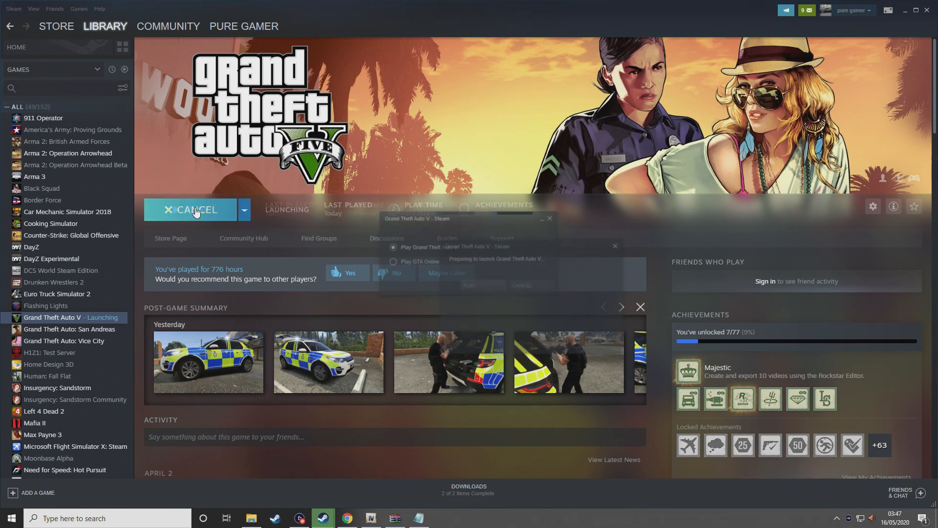
click(484, 285)
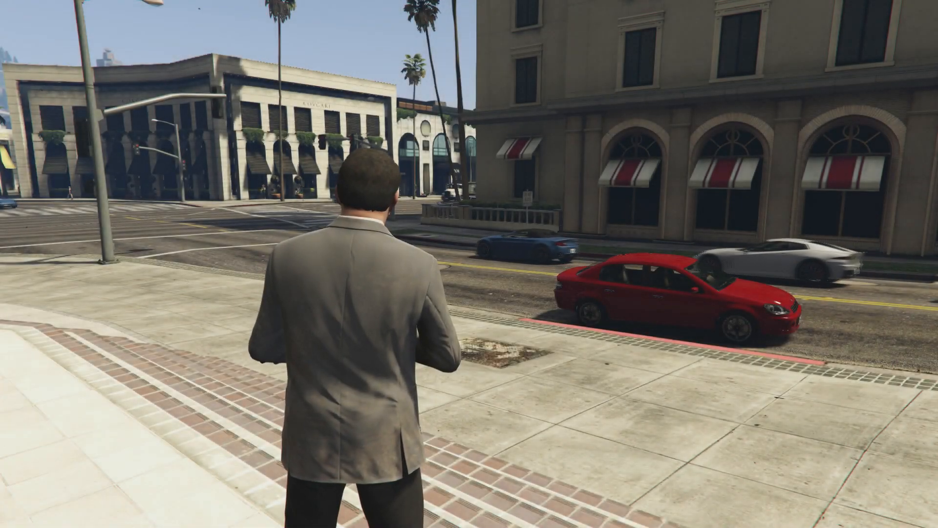
Spawn police6 from the F3 trainer's Vehicle Spawning > Added Vehicles Menu
key(w)
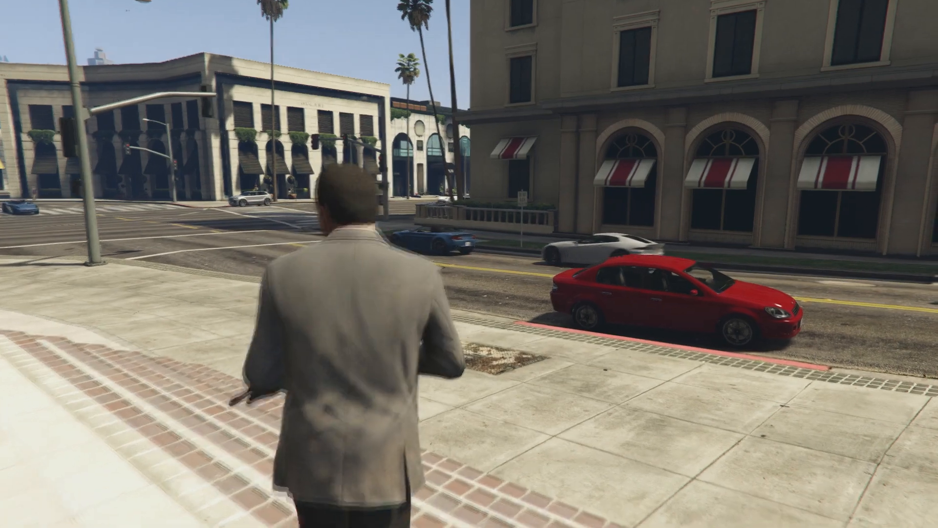
key(F3)
key(KP_2)
key(KP_2)
key(KP_2)
key(KP_5)
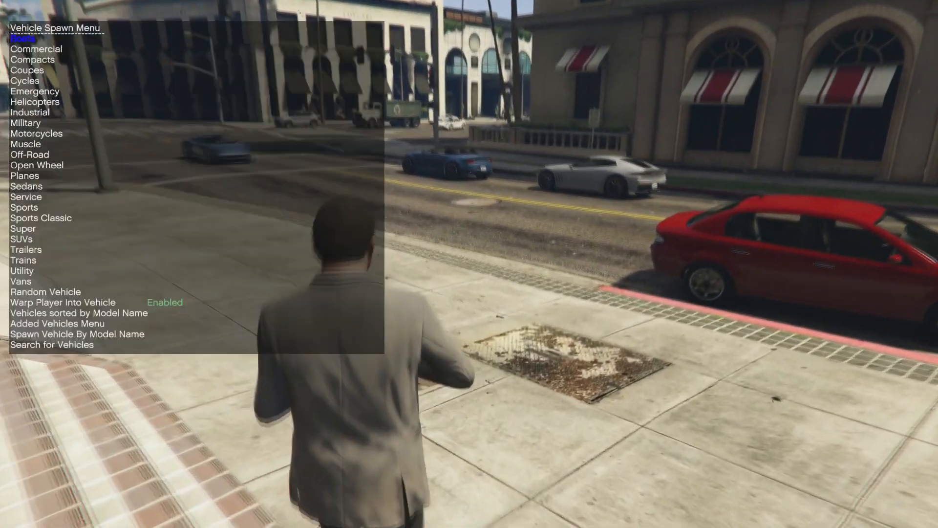
key(KP_8)
key(KP_8)
key(KP_8)
key(KP_5)
key(KP_2)
key(KP_5)
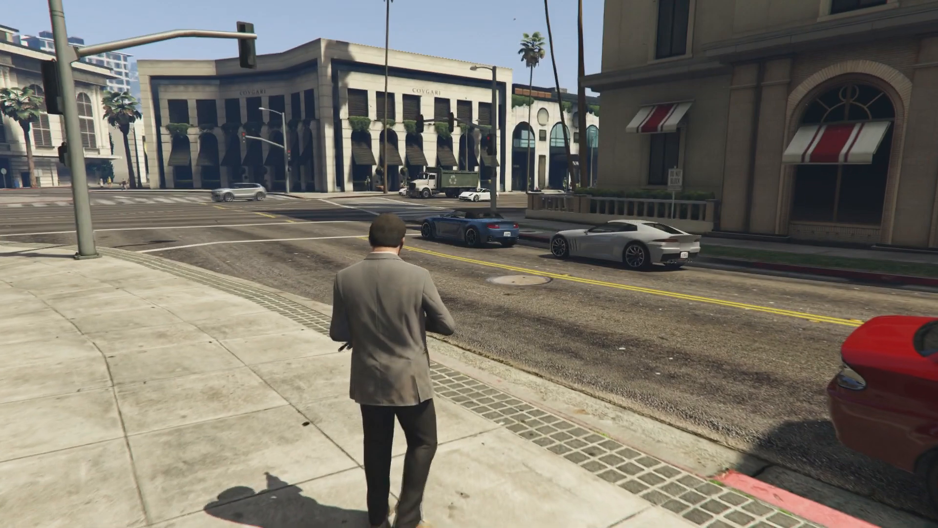
key(KP_0)
key(KP_0)
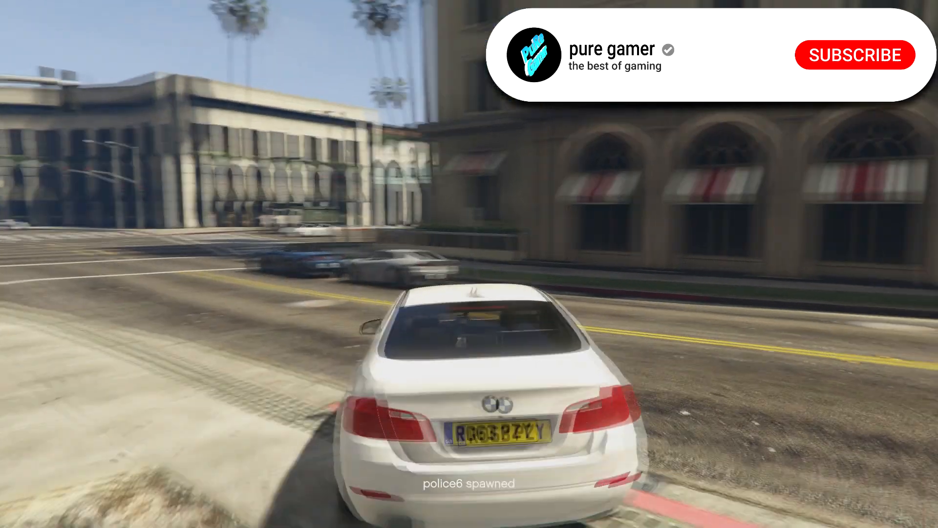
Drive off, then recheck the trainer's Added Vehicles list holding police5 and police6
key(w)
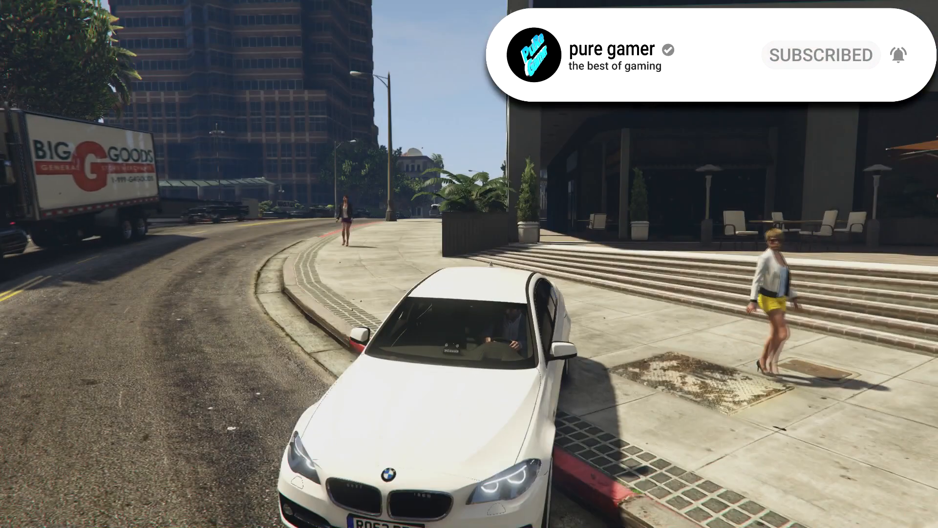
key(F3)
key(KP_8)
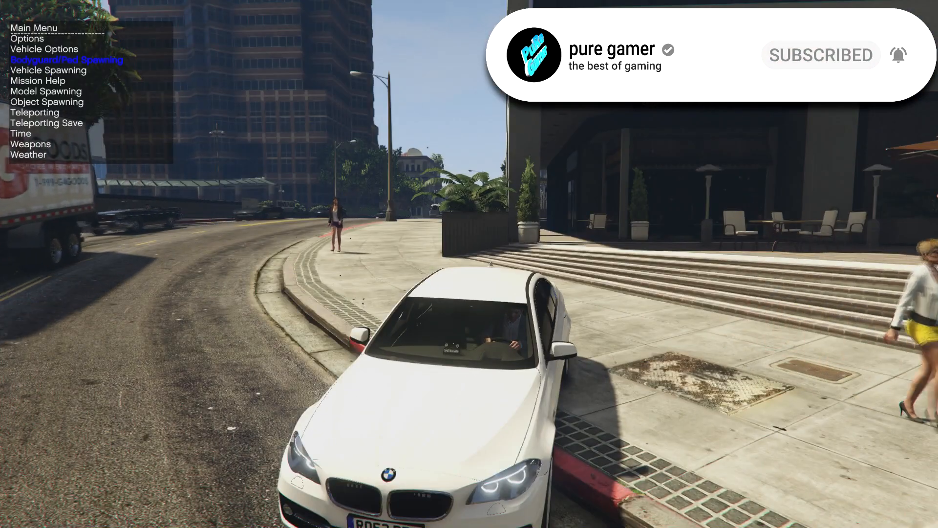
key(KP_2)
key(KP_5)
key(KP_5)
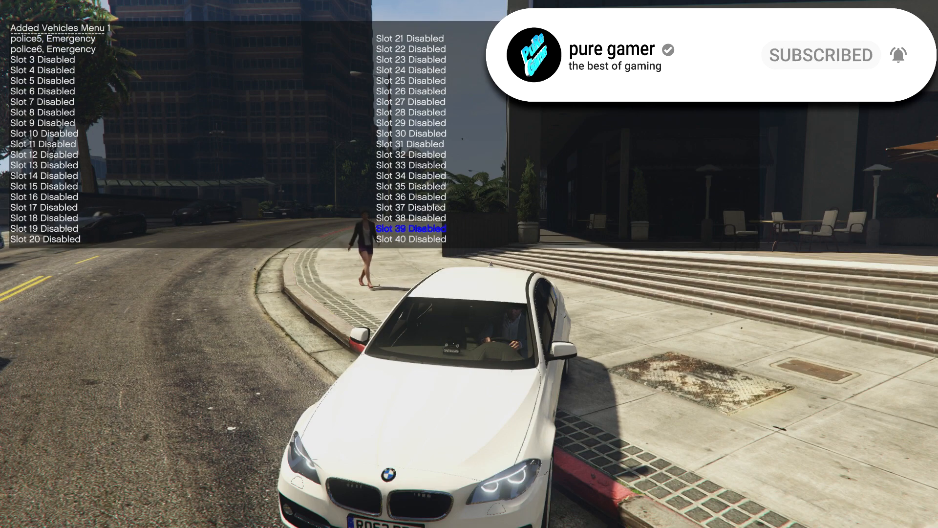
key(KP_2)
key(KP_2)
key(KP_0)
key(KP_0)
key(KP_0)
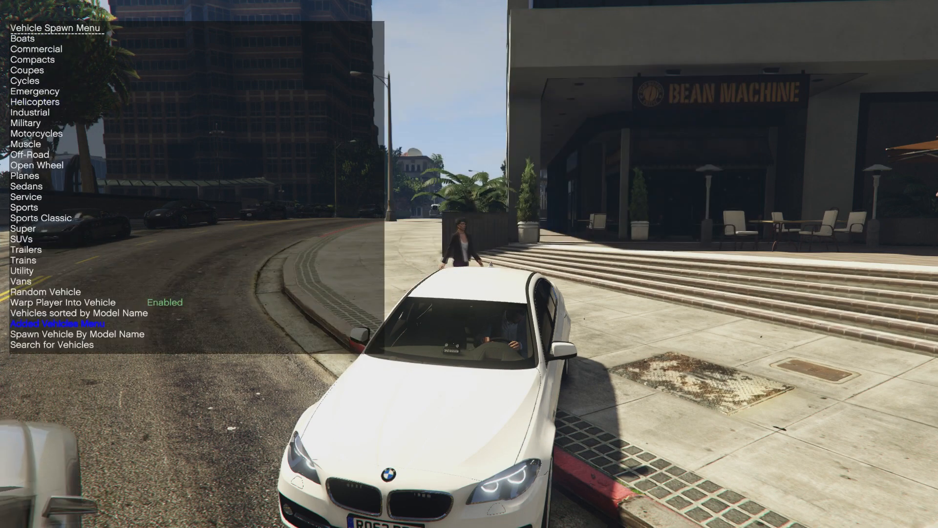
Drive the police6 car to the intersection and turn right through it
key(w)
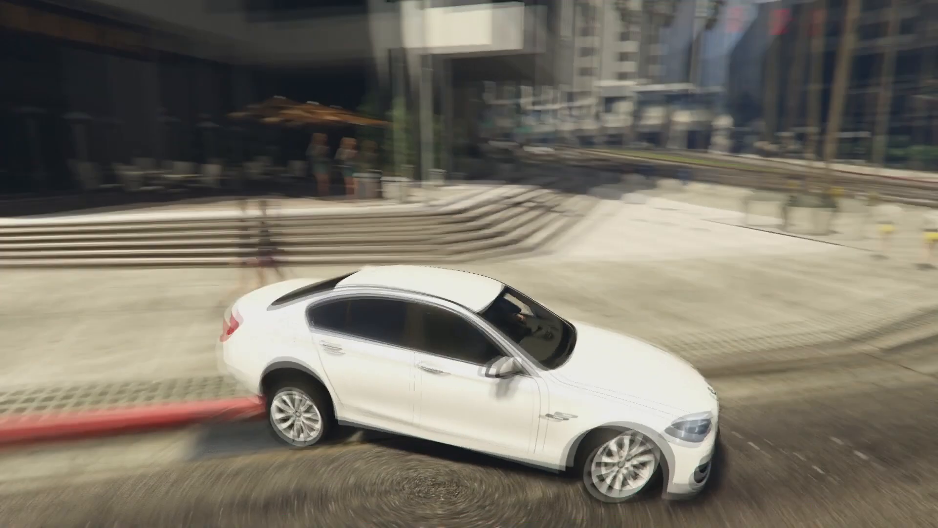
key(Tab)
key(Tab)
key(Tab)
key(d)
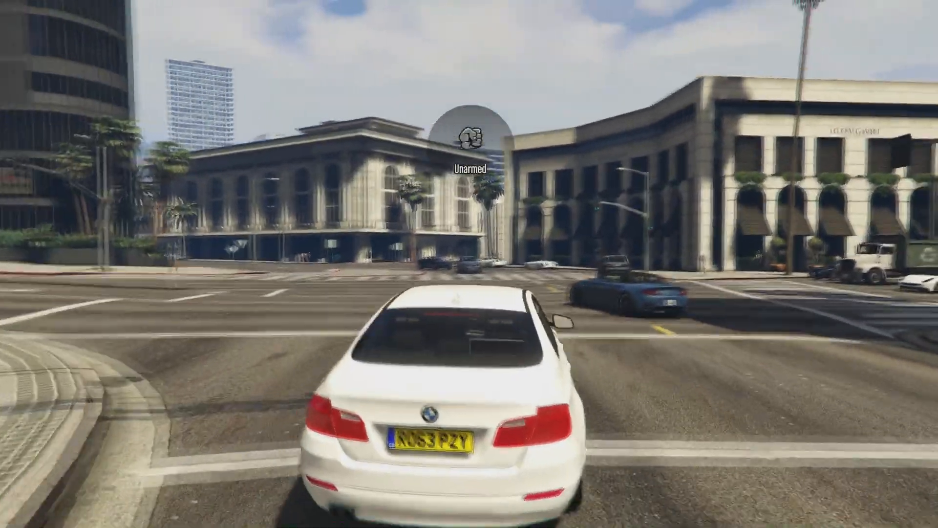